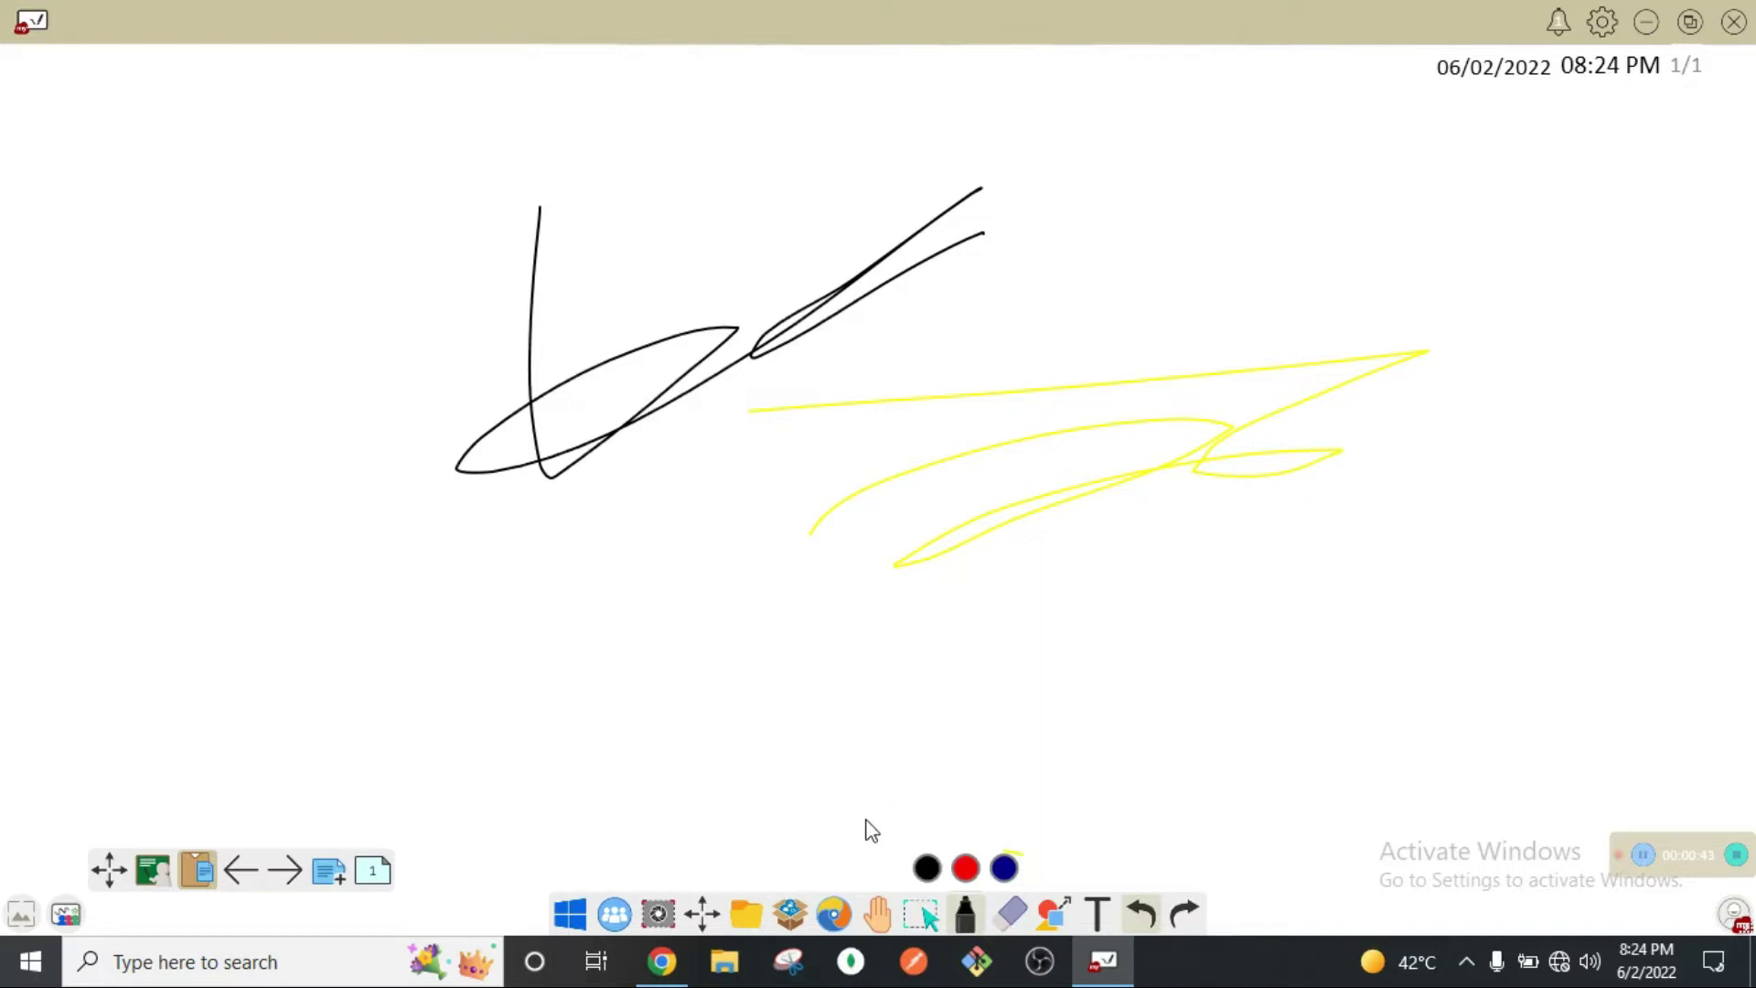
Step: Place a compass from the toolbox's math tools on the blank canvas beside the yellow scribble and close the toolbox
{"action": "left_click", "coordinate": [784, 918]}
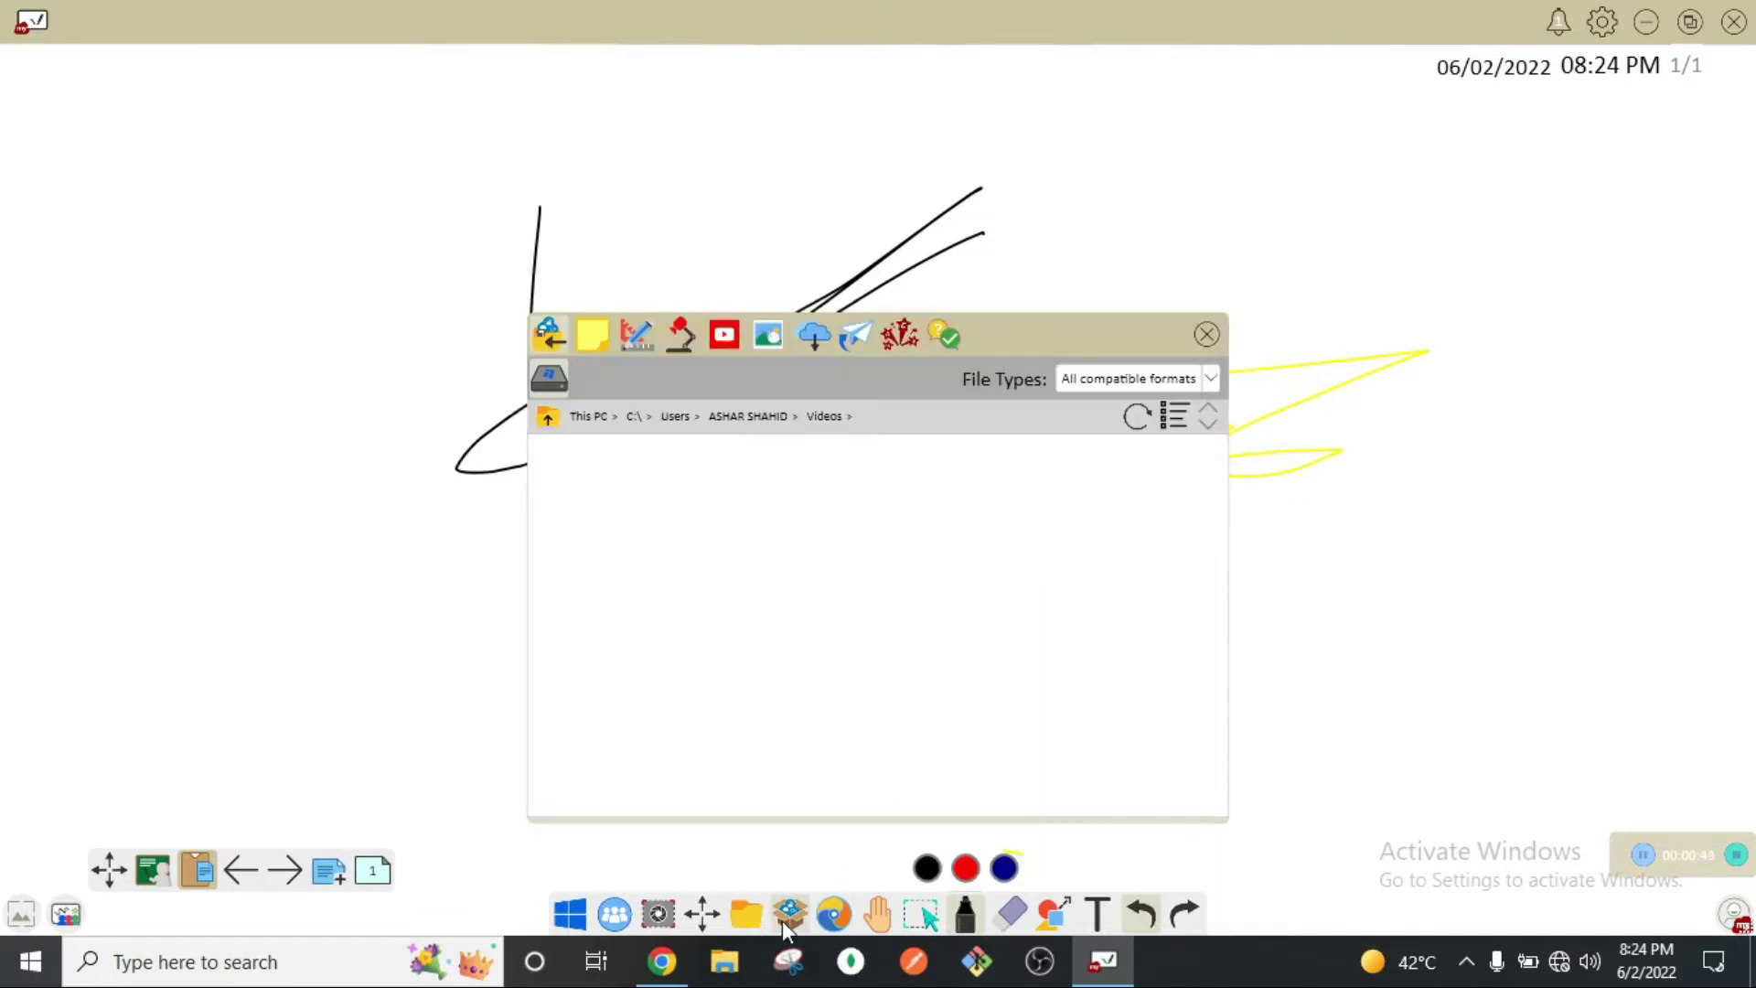
{"action": "left_click", "coordinate": [644, 335]}
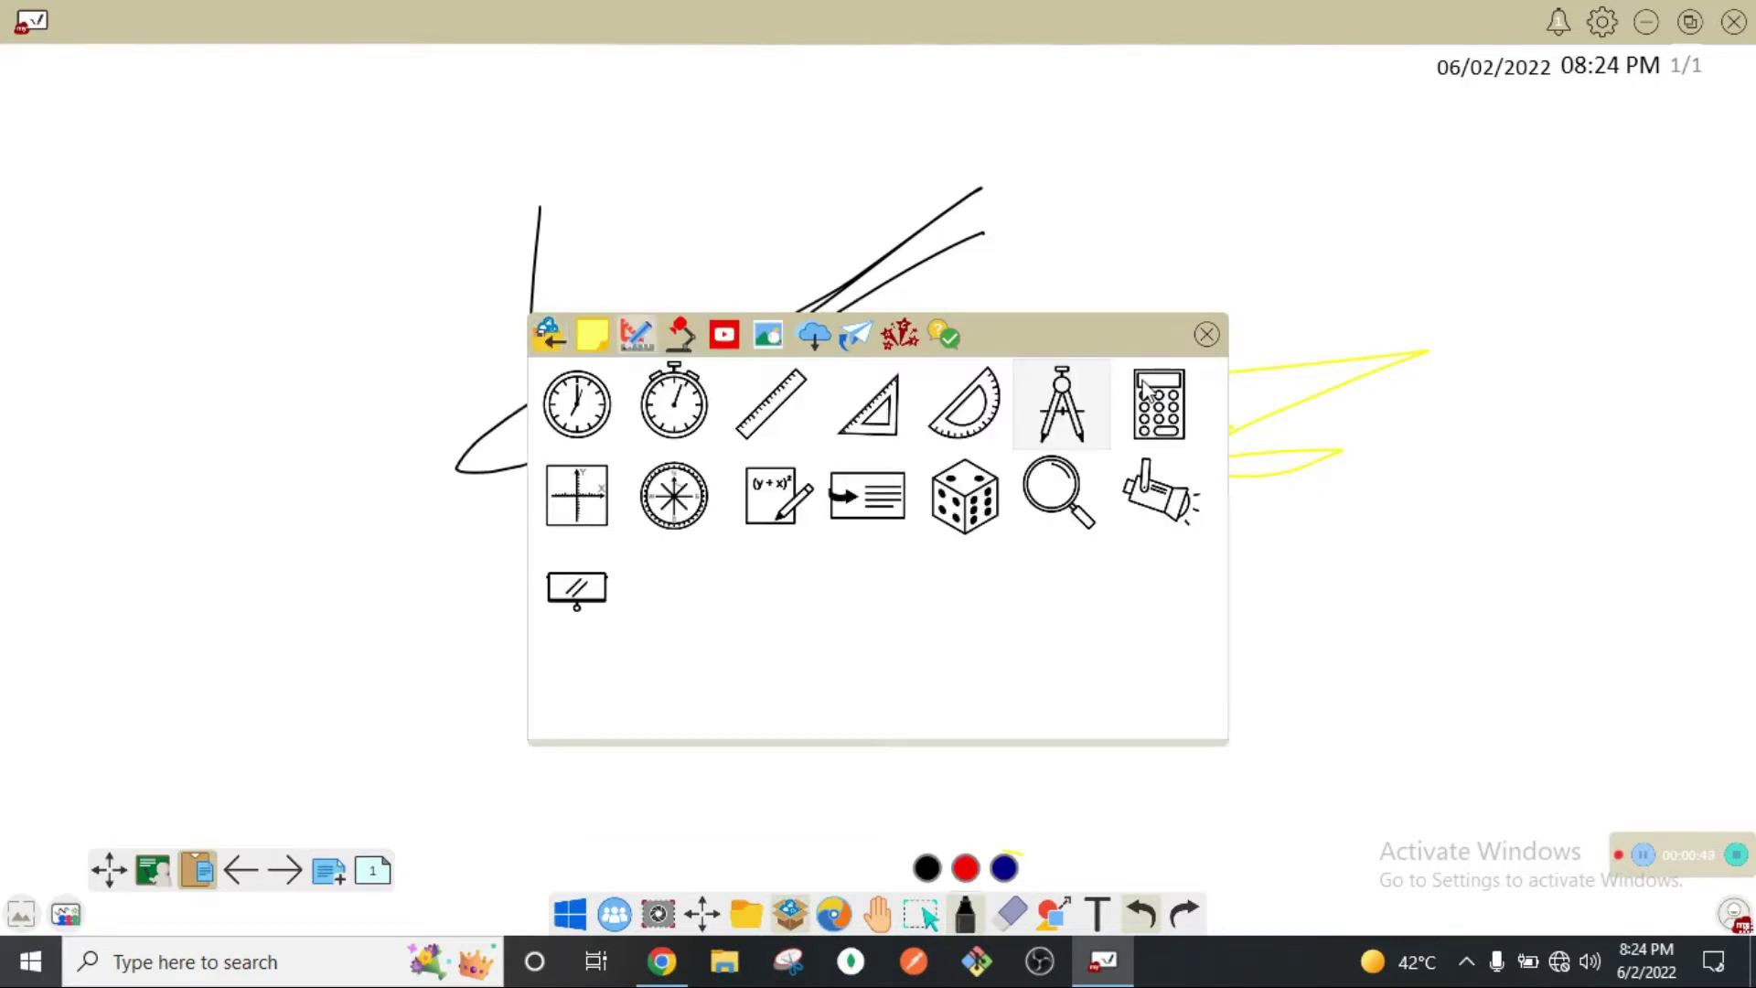
{"action": "left_click", "coordinate": [1058, 419]}
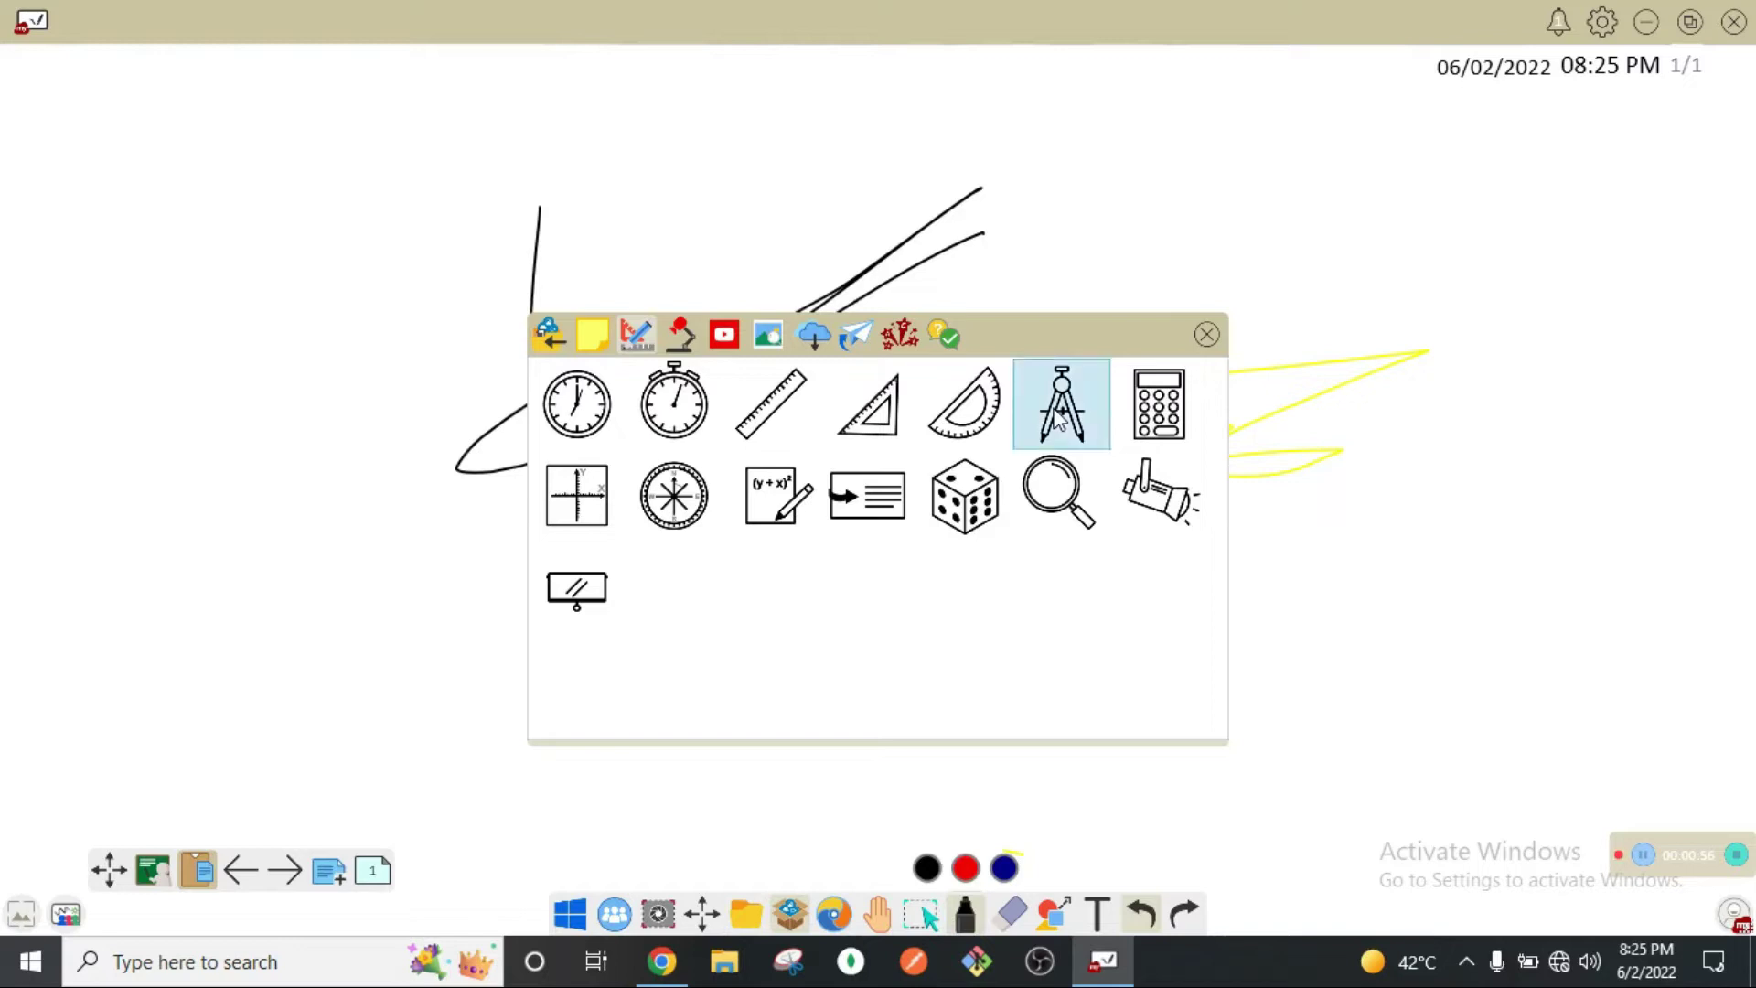
{"action": "left_click", "coordinate": [1461, 481]}
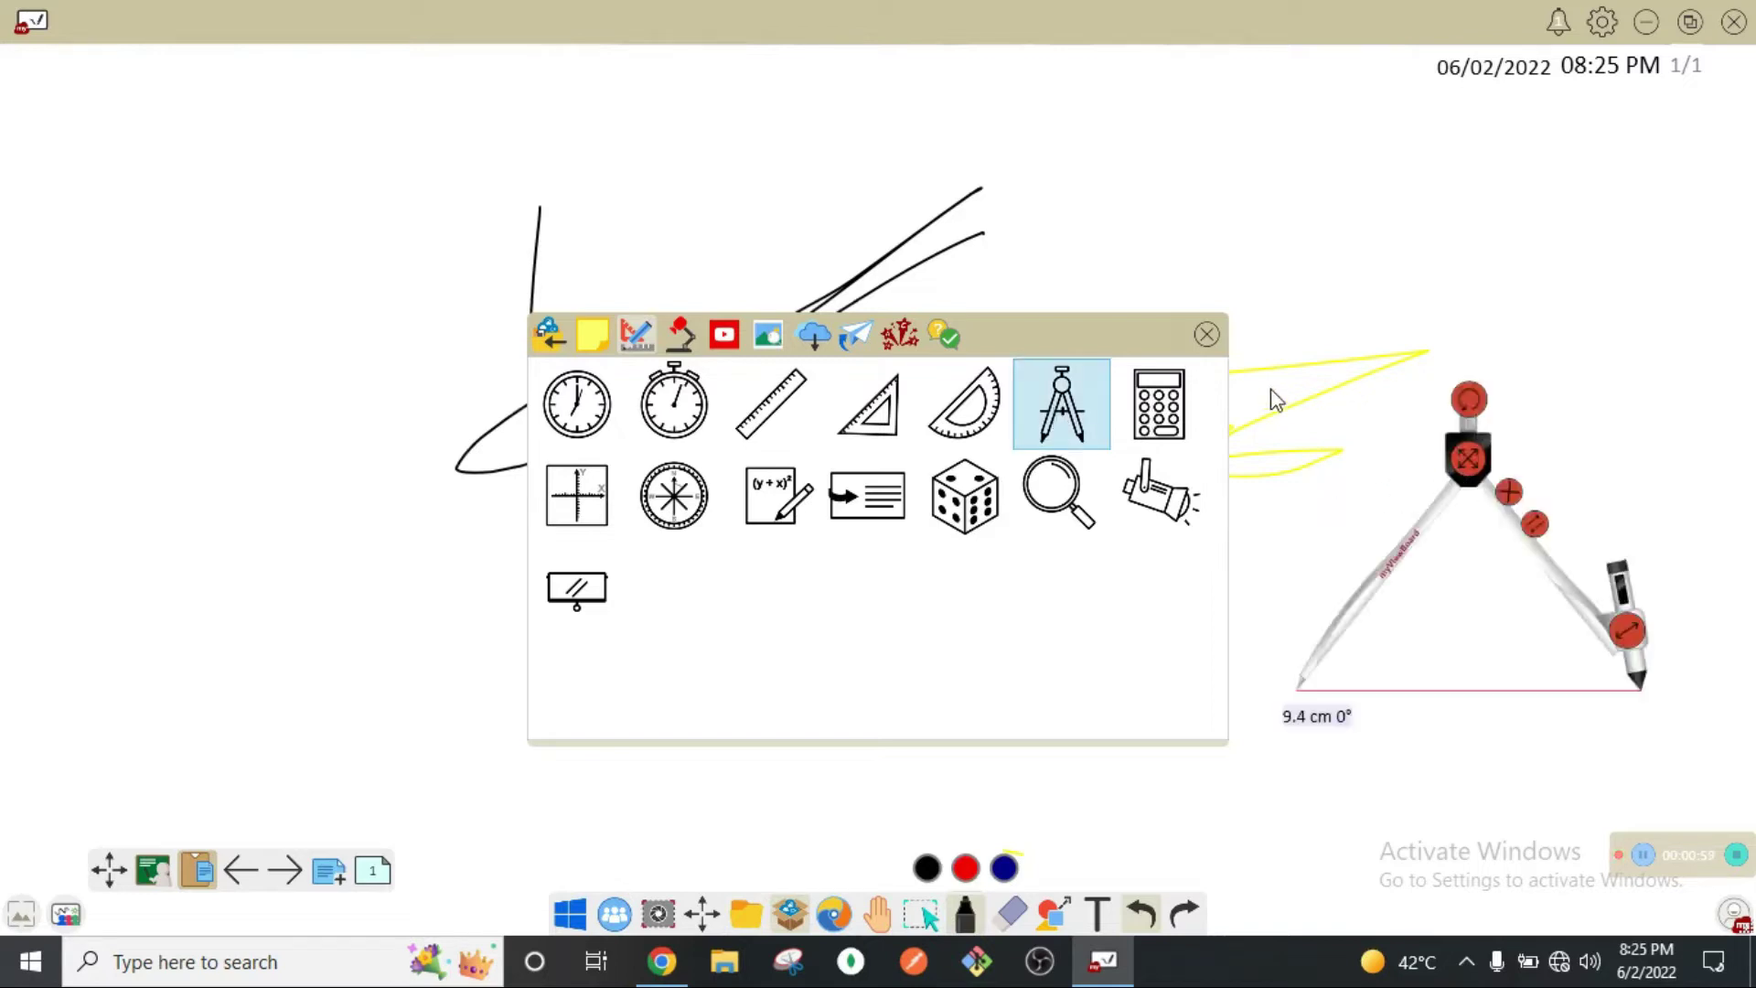
{"action": "left_click", "coordinate": [1206, 335]}
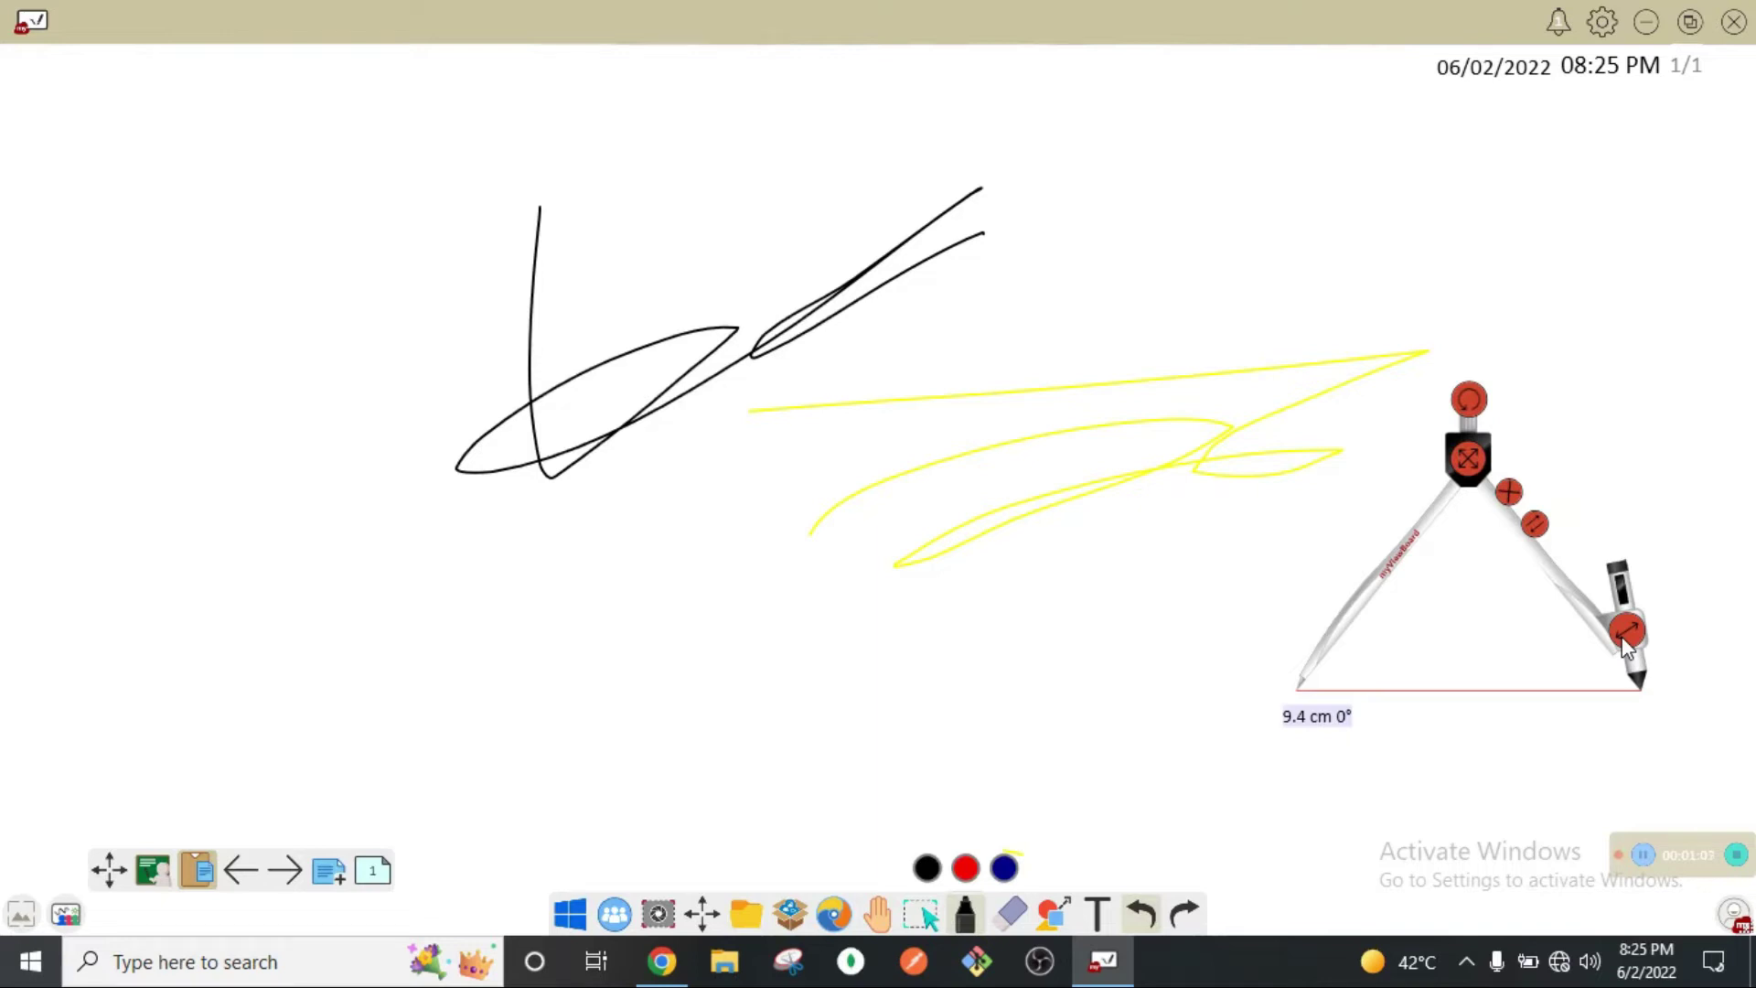
Step: Narrow the compass to a 4.5 cm radius and draw a full black circle with it
{"action": "left_click_drag", "start_coordinate": [1625, 644], "coordinate": [1471, 631]}
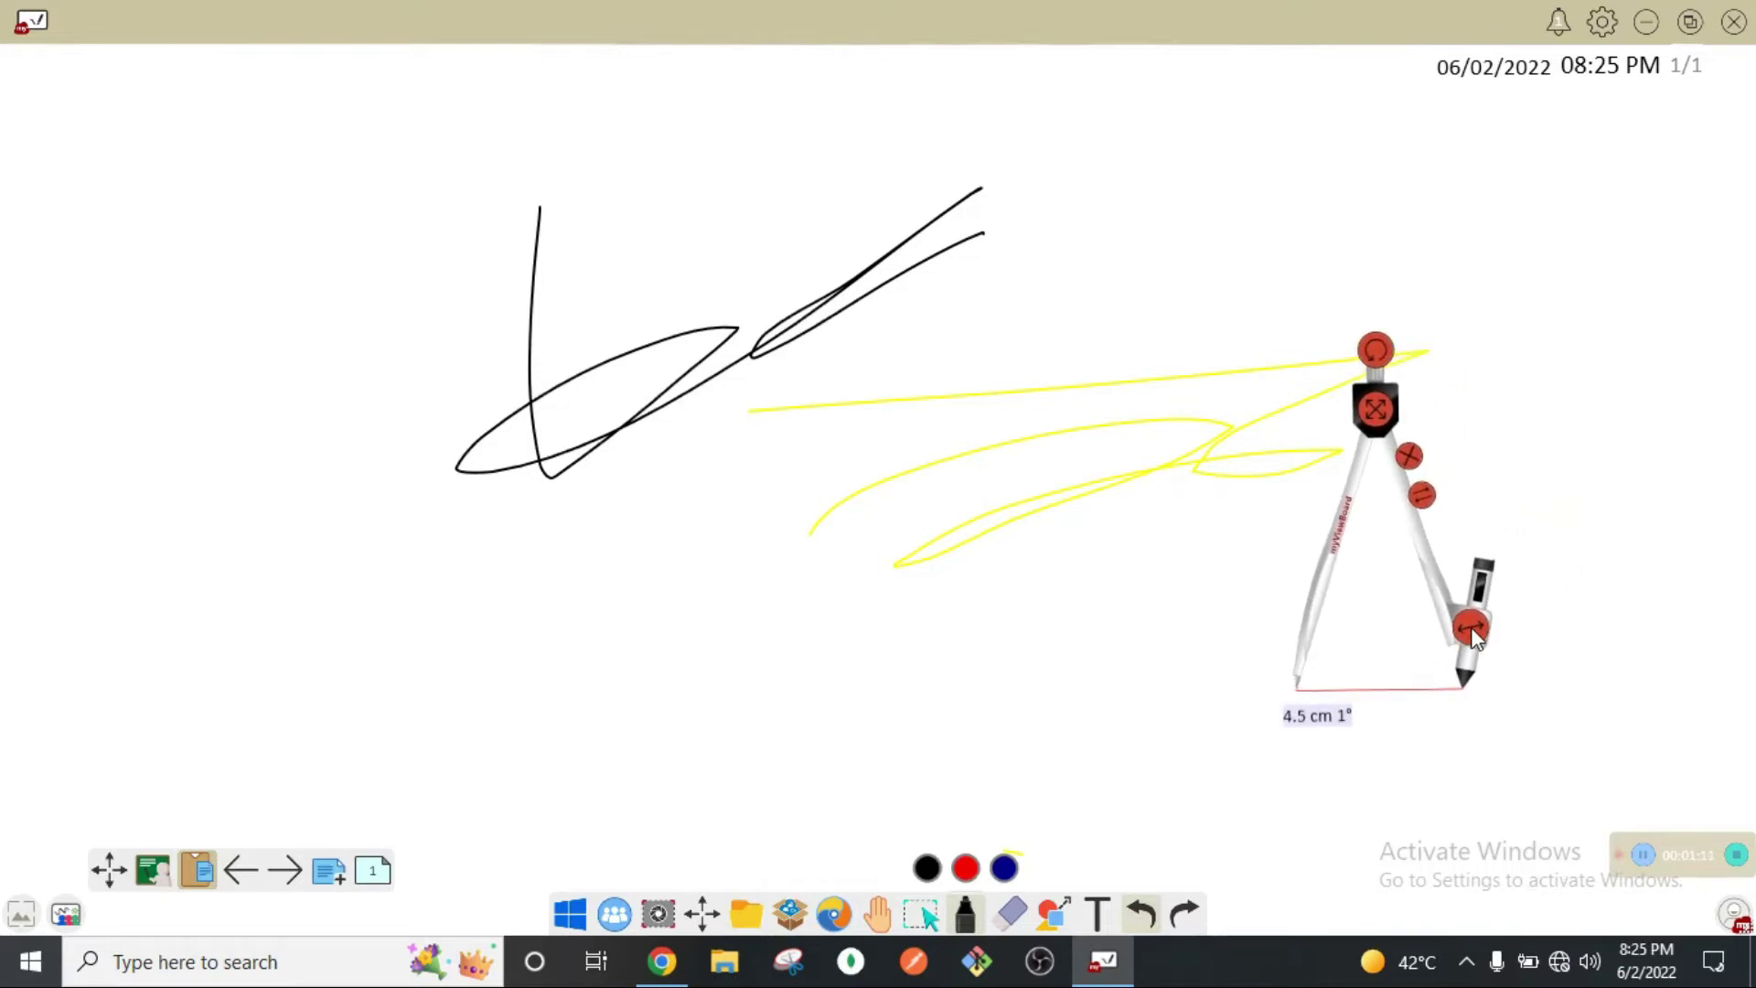
{"action": "mouse_move", "coordinate": [1466, 687]}
{"action": "left_mouse_down"}
{"action": "mouse_move", "coordinate": [1280, 855]}
{"action": "mouse_move", "coordinate": [1072, 659]}
{"action": "mouse_move", "coordinate": [1280, 539]}
{"action": "mouse_move", "coordinate": [1400, 635]}
{"action": "mouse_move", "coordinate": [1404, 733]}
{"action": "left_mouse_up"}
Step: Shift the compass inside the large circle, narrow it to 1.4 cm and draw a small black circle
{"action": "mouse_move", "coordinate": [1459, 462]}
{"action": "left_mouse_down"}
{"action": "mouse_move", "coordinate": [1450, 375]}
{"action": "mouse_move", "coordinate": [1427, 489]}
{"action": "mouse_move", "coordinate": [1430, 458]}
{"action": "left_mouse_up"}
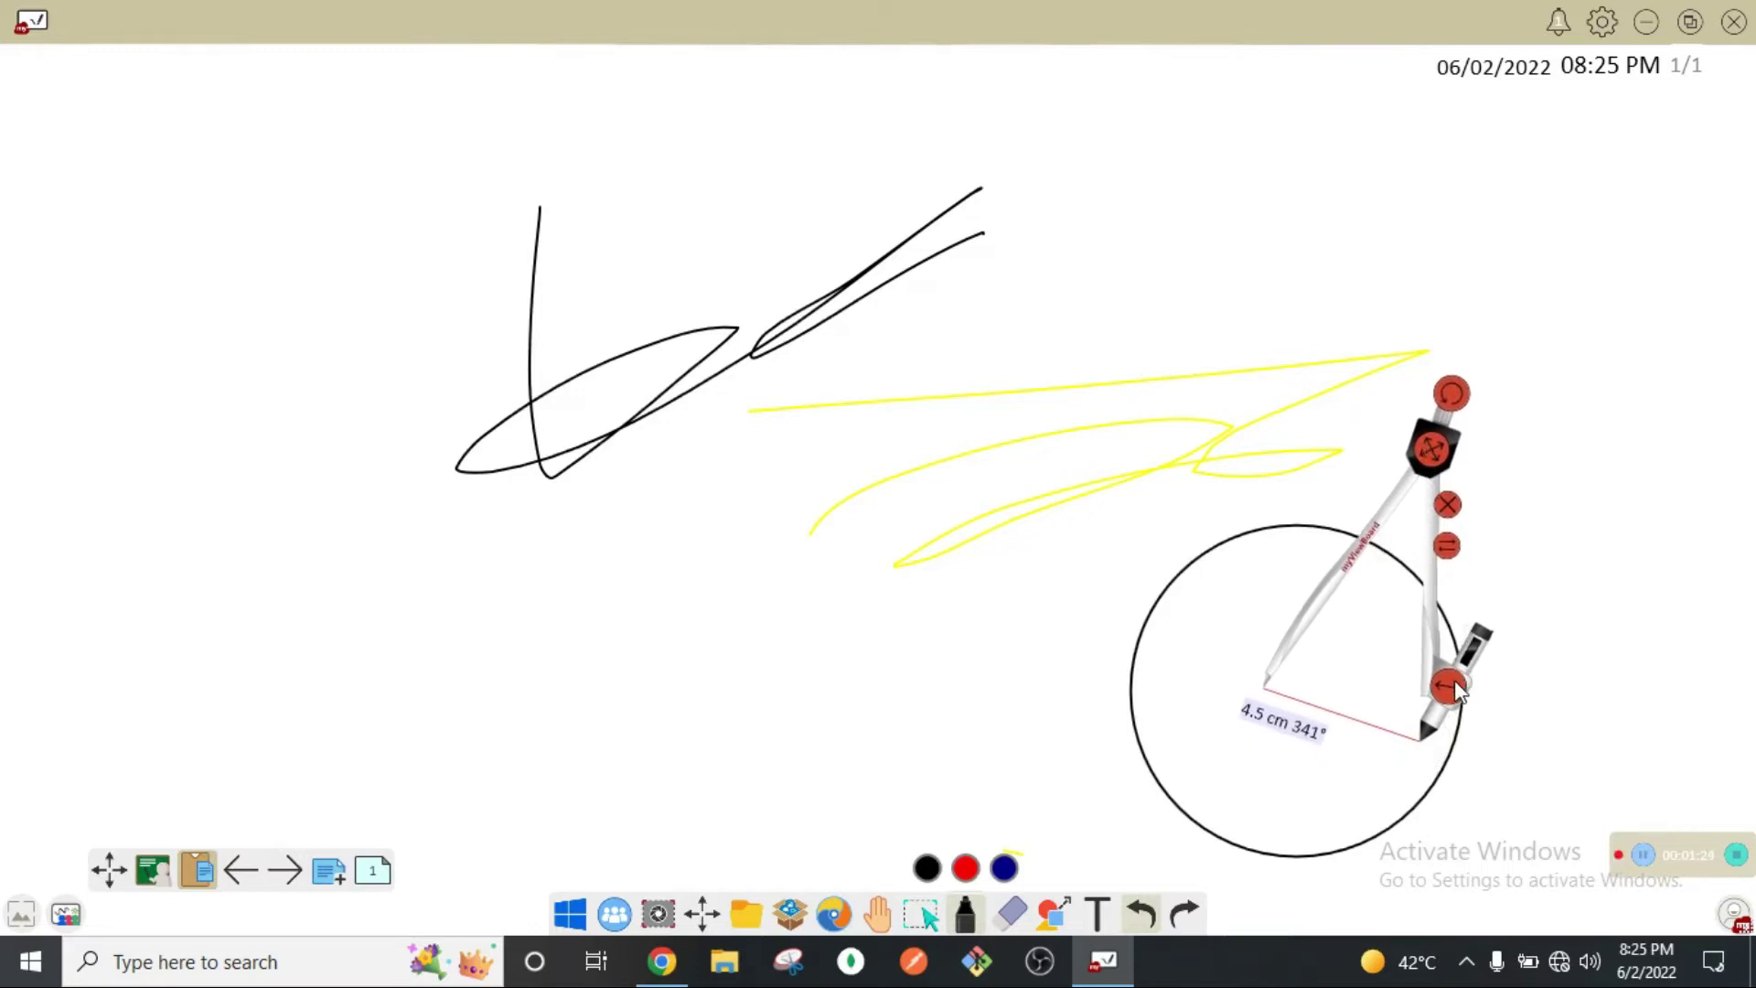
{"action": "mouse_move", "coordinate": [1454, 691]}
{"action": "left_mouse_down"}
{"action": "mouse_move", "coordinate": [1357, 673]}
{"action": "mouse_move", "coordinate": [1325, 800]}
{"action": "mouse_move", "coordinate": [1156, 750]}
{"action": "mouse_move", "coordinate": [1141, 698]}
{"action": "mouse_move", "coordinate": [1164, 615]}
{"action": "mouse_move", "coordinate": [1280, 640]}
{"action": "mouse_move", "coordinate": [1310, 681]}
{"action": "mouse_move", "coordinate": [1230, 732]}
{"action": "mouse_move", "coordinate": [804, 544]}
{"action": "left_mouse_up"}
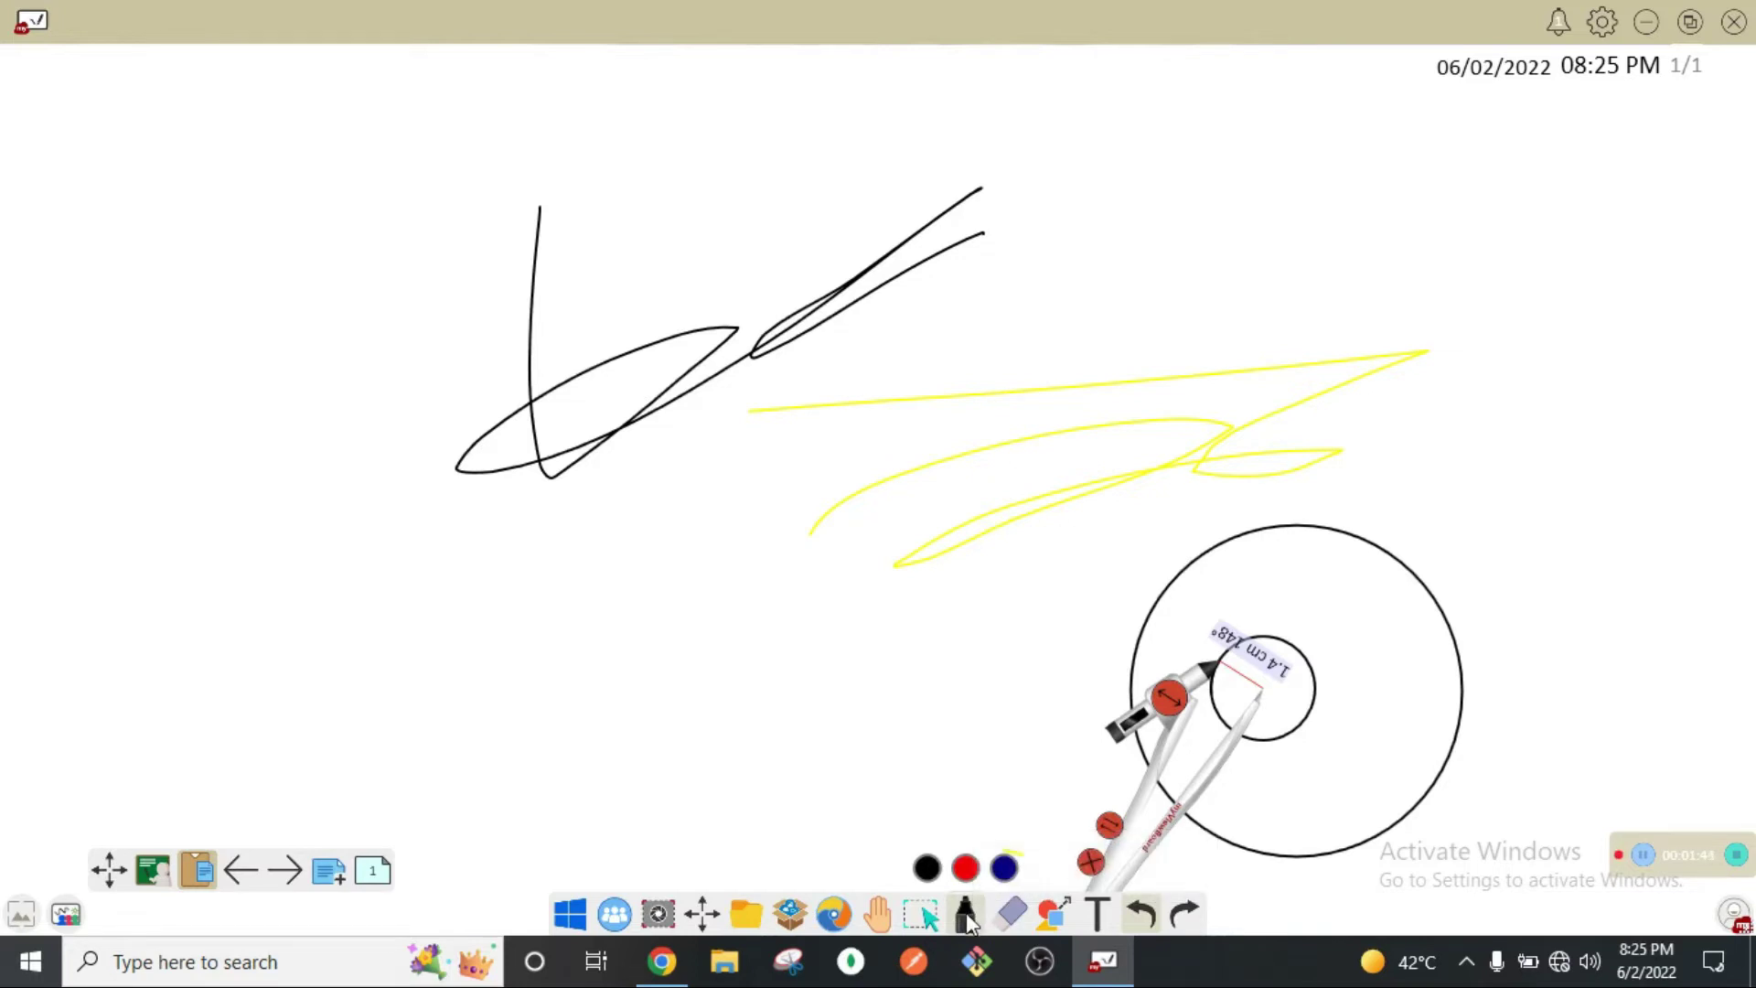
{"action": "left_click_drag", "start_coordinate": [1214, 677], "coordinate": [1325, 700]}
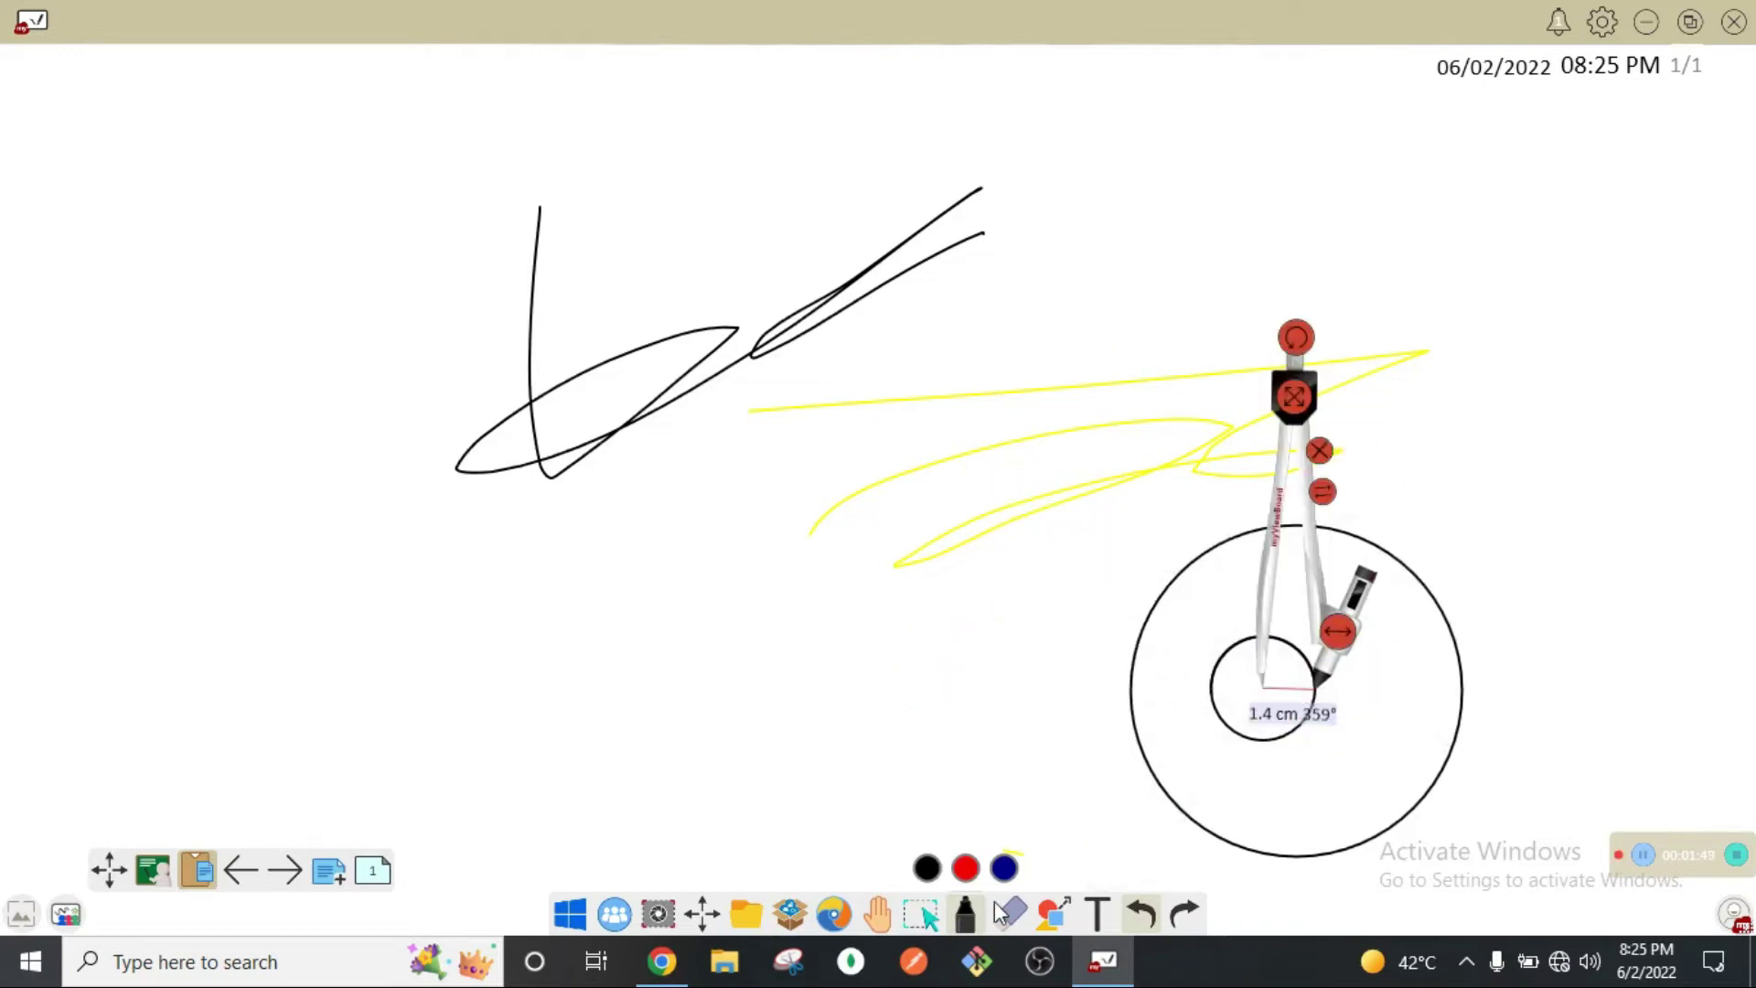
Step: Set the marker colour to red and retrace the 1.4 cm circle with the compass
{"action": "double_click", "coordinate": [969, 917]}
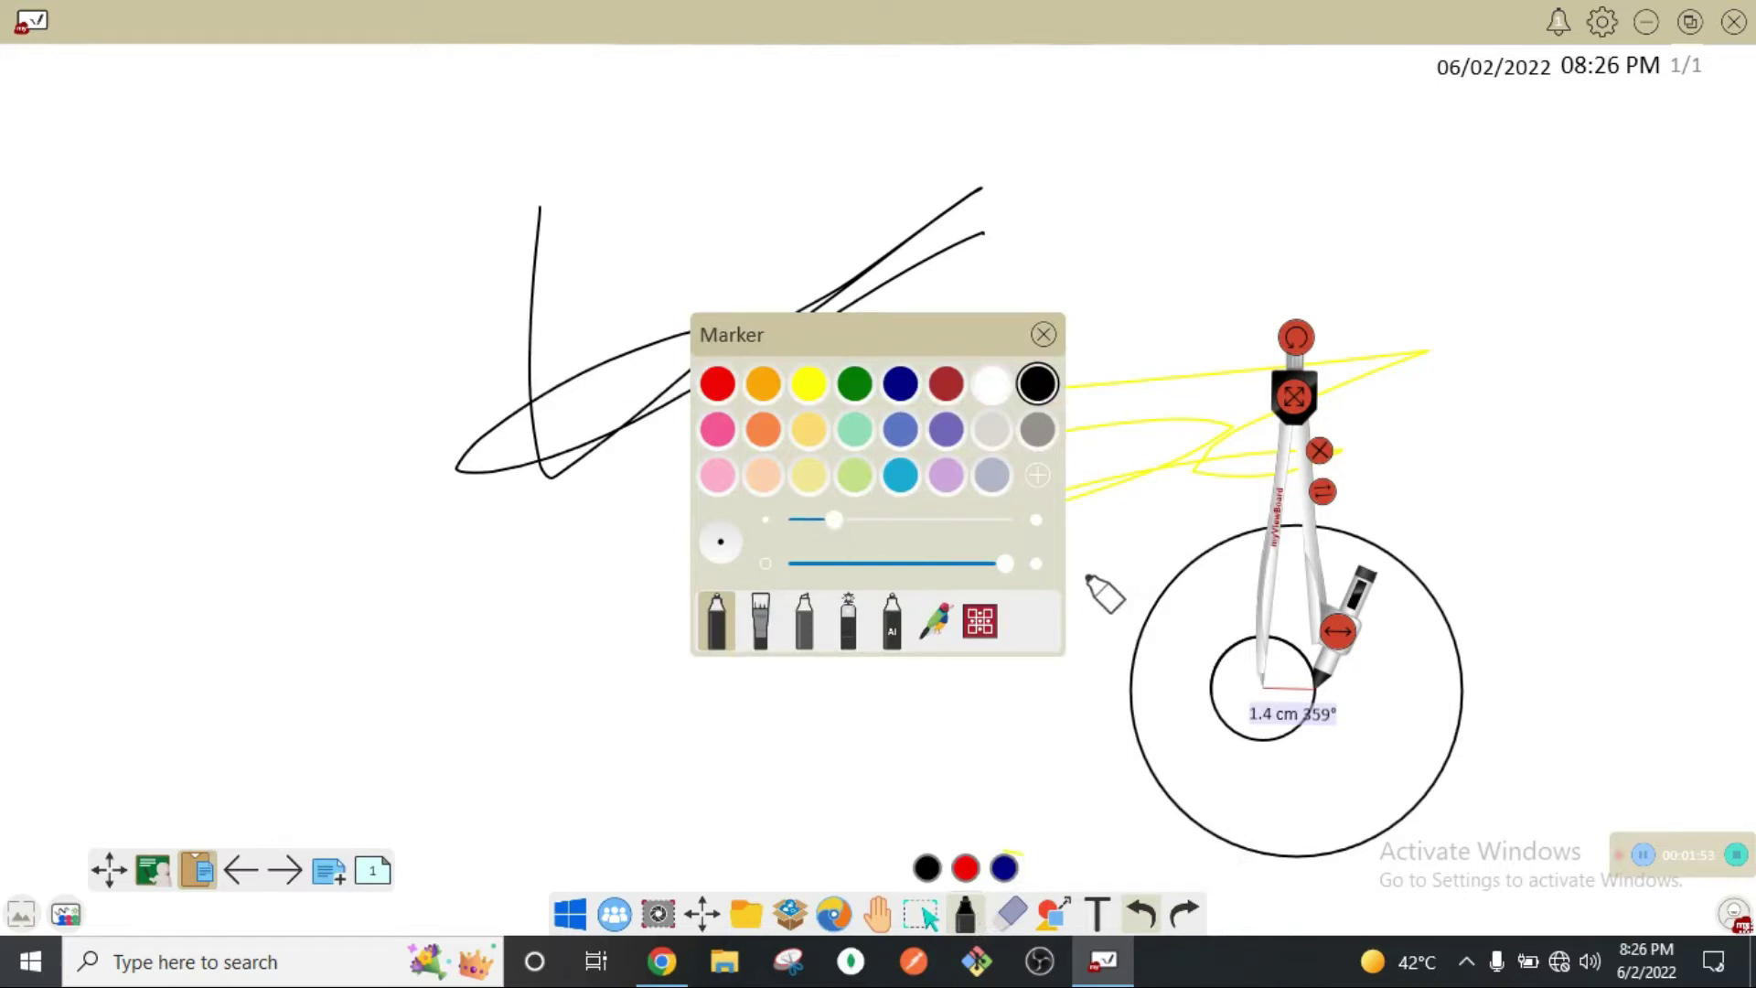
{"action": "left_click", "coordinate": [719, 385]}
{"action": "mouse_move", "coordinate": [1331, 673]}
{"action": "left_mouse_down"}
{"action": "mouse_move", "coordinate": [1274, 846]}
{"action": "mouse_move", "coordinate": [1148, 768]}
{"action": "mouse_move", "coordinate": [1255, 732]}
{"action": "mouse_move", "coordinate": [1141, 607]}
{"action": "mouse_move", "coordinate": [1258, 579]}
{"action": "mouse_move", "coordinate": [1351, 788]}
{"action": "left_mouse_up"}
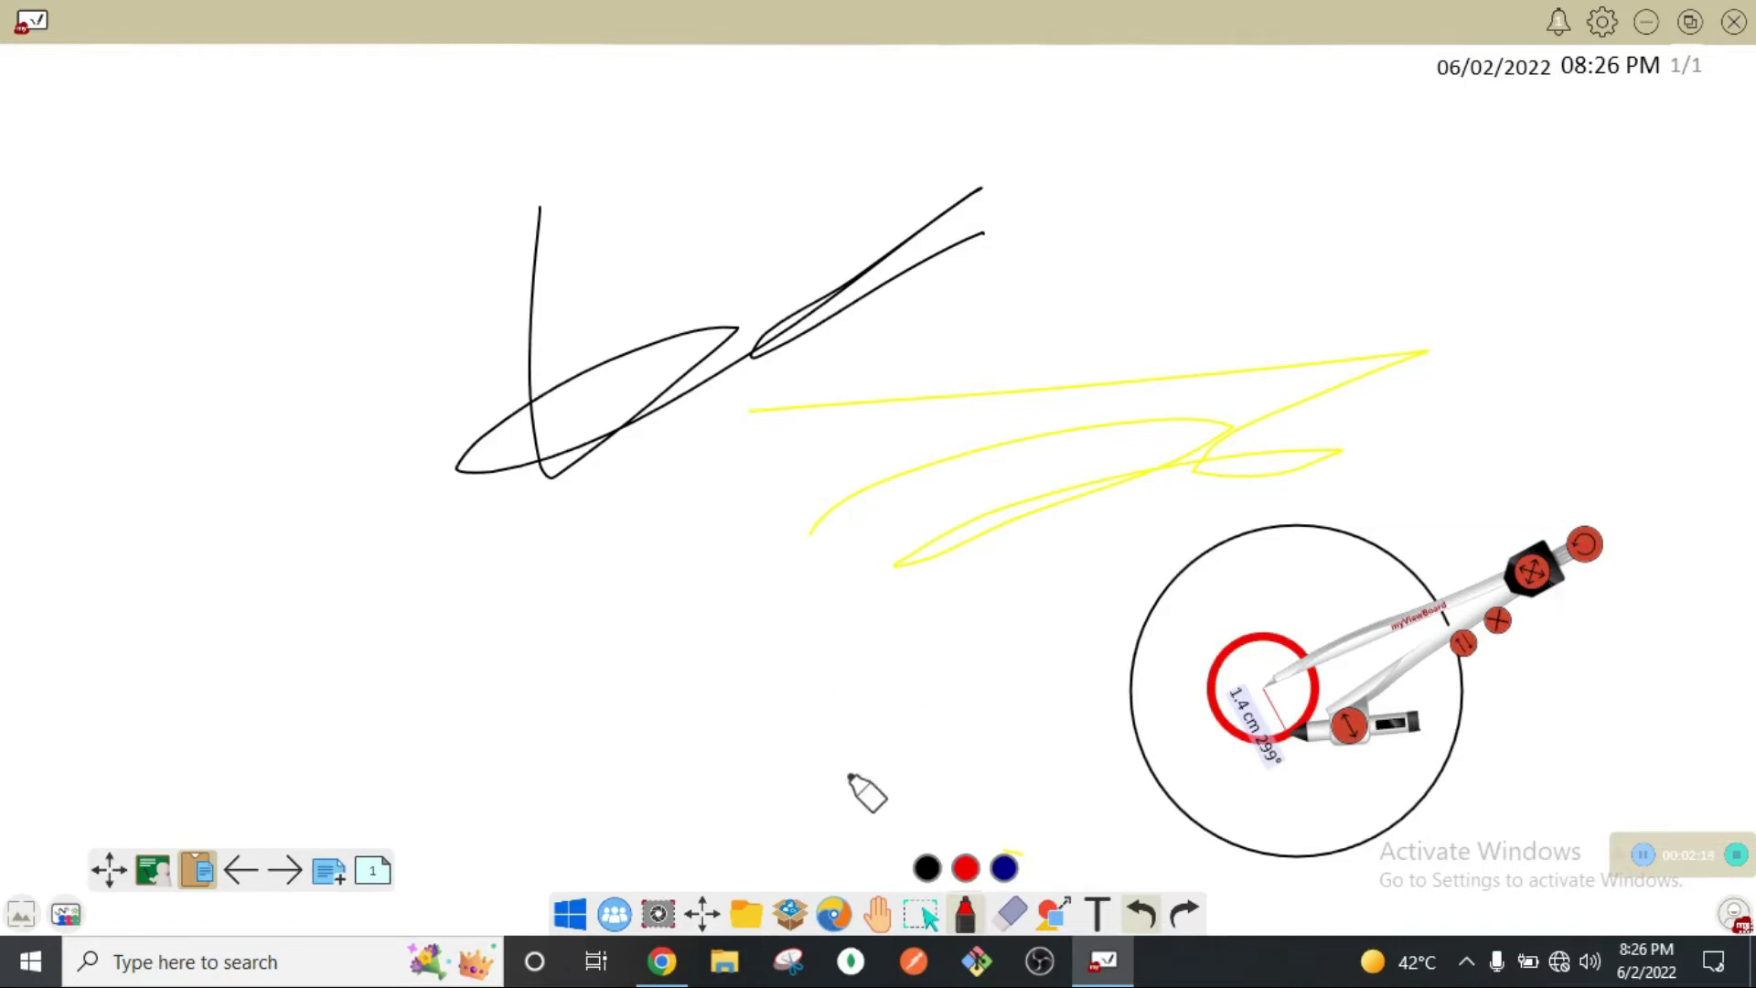
Step: Open the screen capture tools and switch from the whiteboard to desktop mode
{"action": "left_click", "coordinate": [655, 917]}
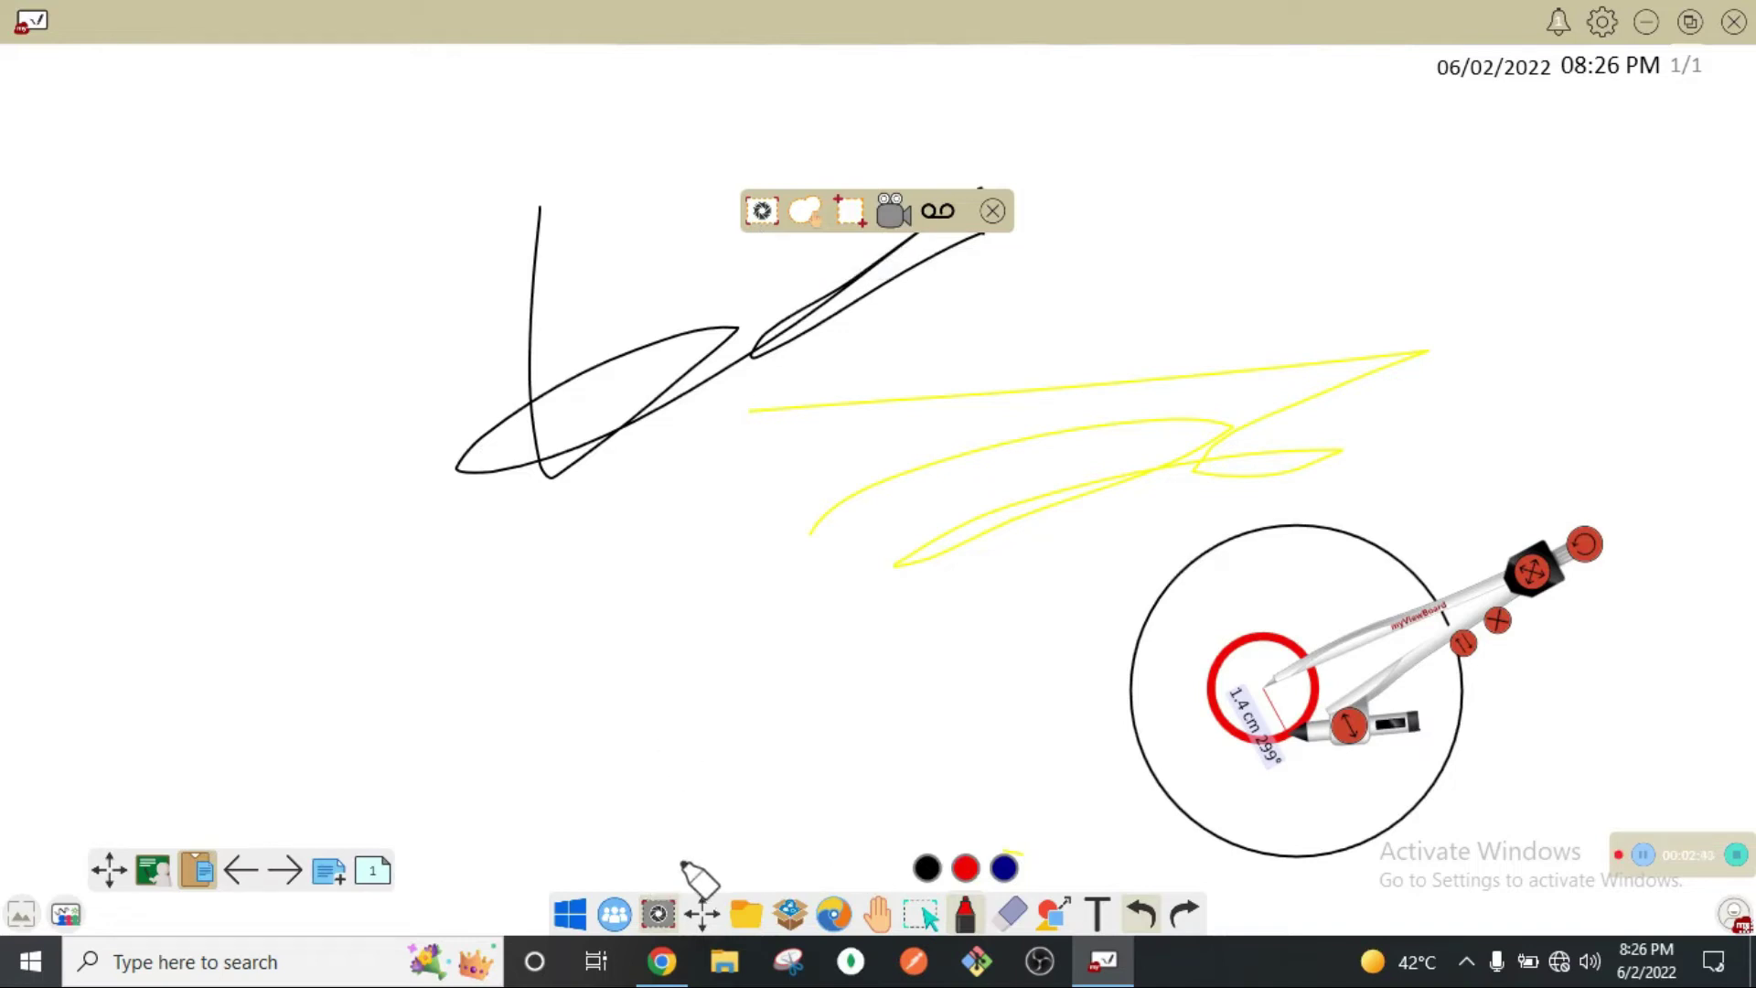
{"action": "left_click", "coordinate": [578, 911]}
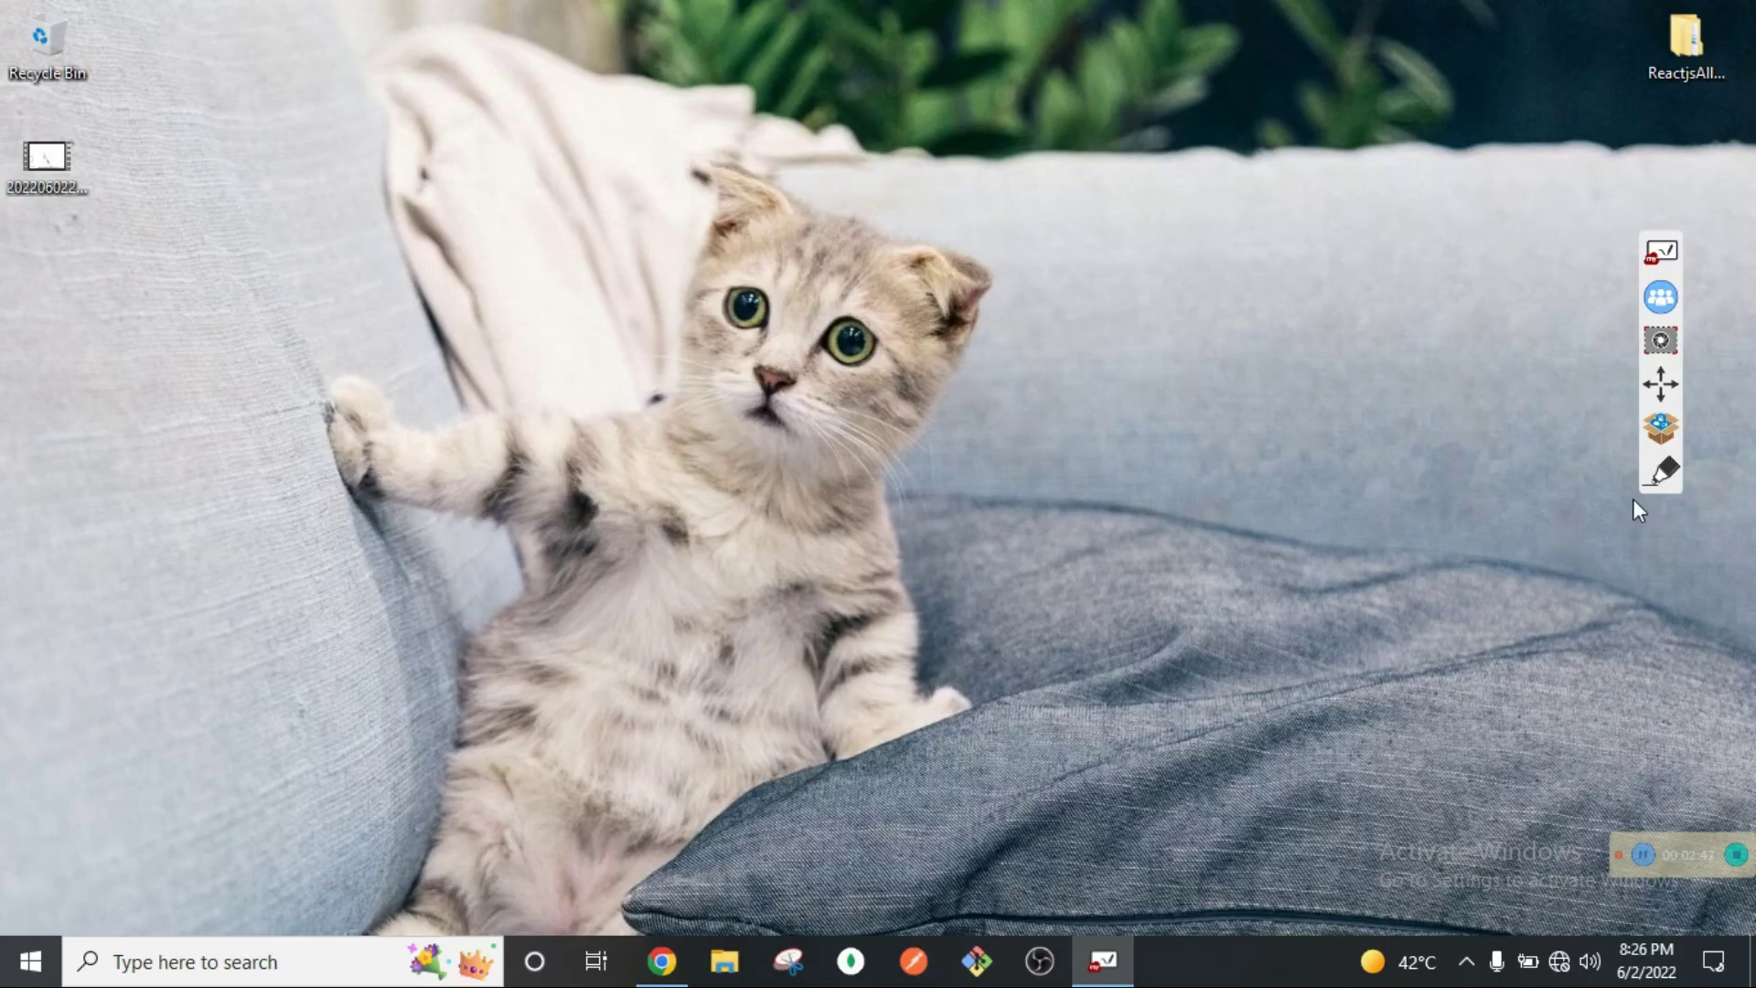
{"action": "left_click_drag", "start_coordinate": [863, 459], "coordinate": [998, 509]}
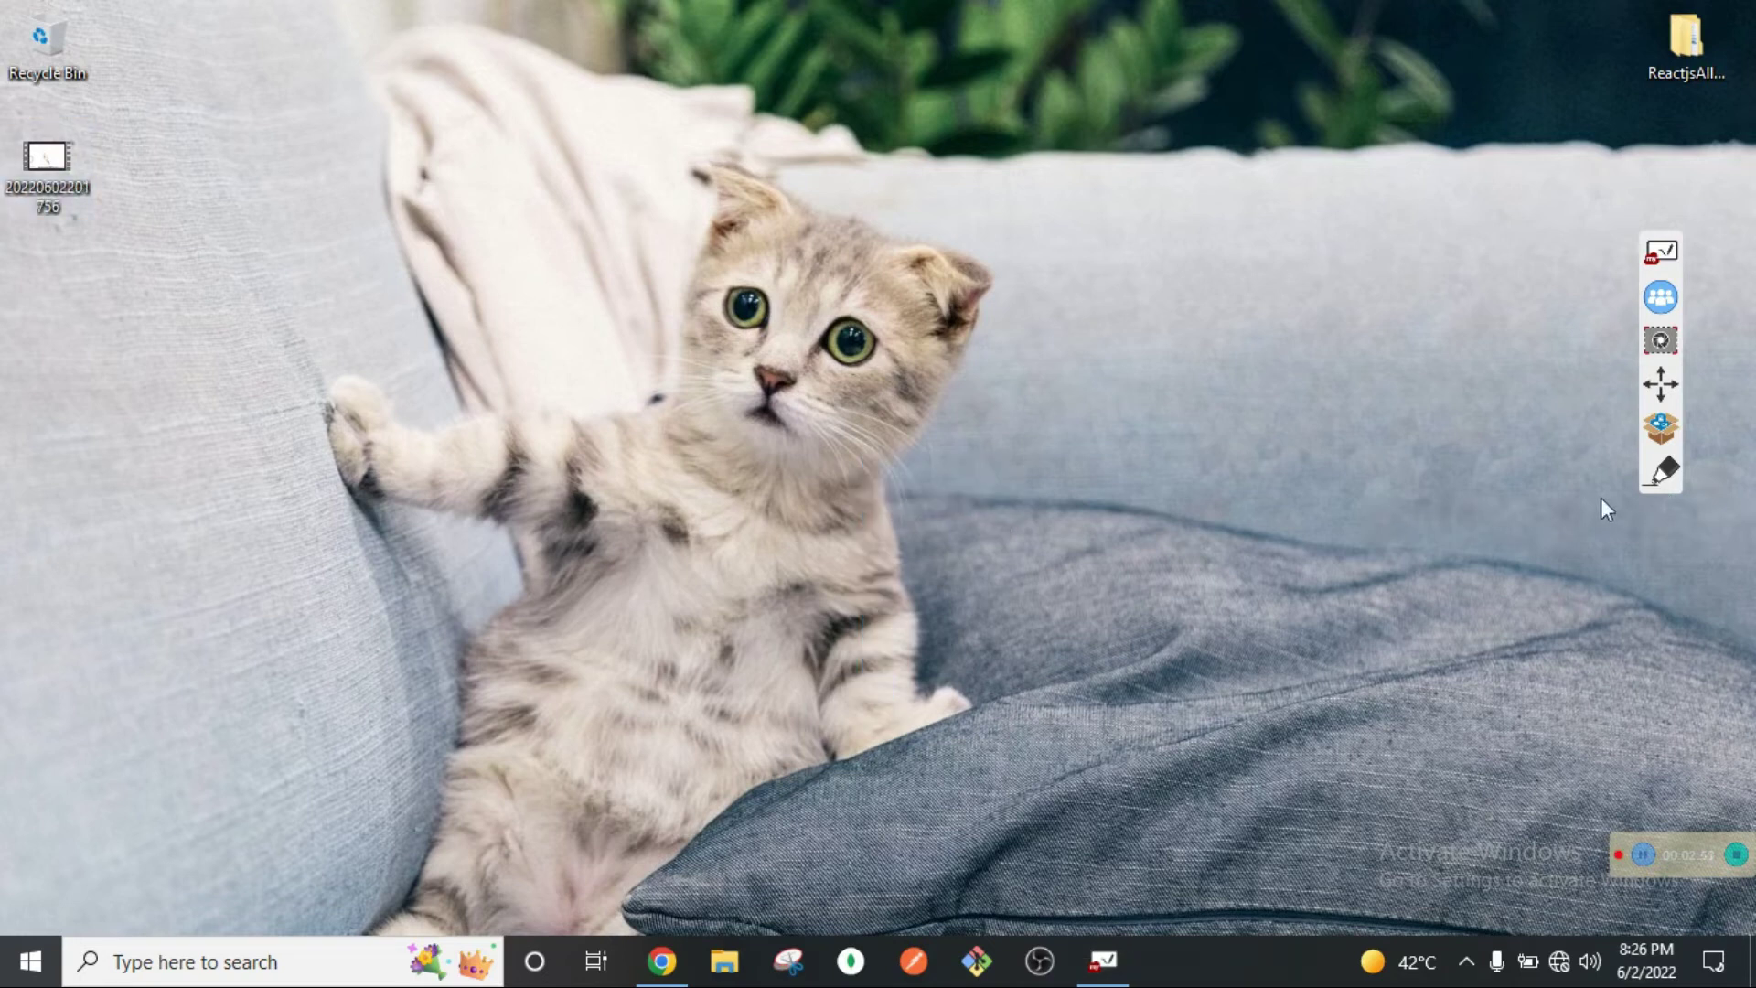
Step: Draw a red freehand zigzag line over the cat on the desktop and erase it completely
{"action": "left_click", "coordinate": [1649, 473]}
{"action": "left_click_drag", "start_coordinate": [693, 441], "coordinate": [785, 487]}
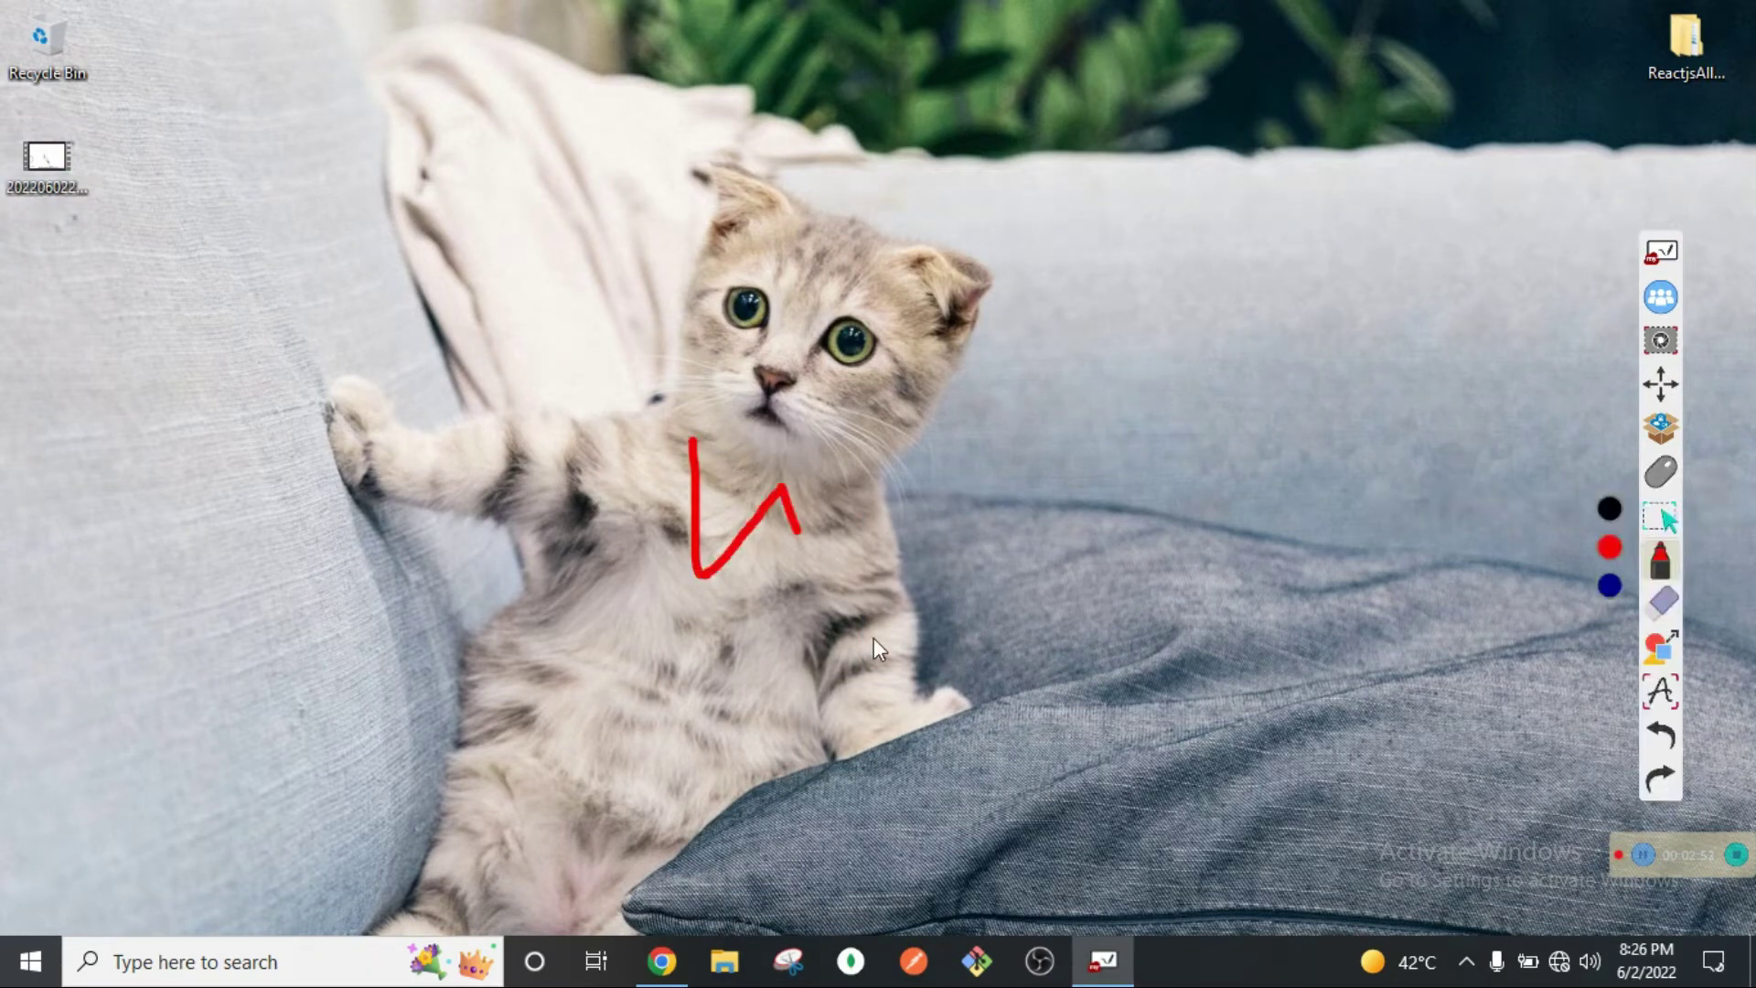
{"action": "left_click_drag", "start_coordinate": [812, 561], "coordinate": [823, 391]}
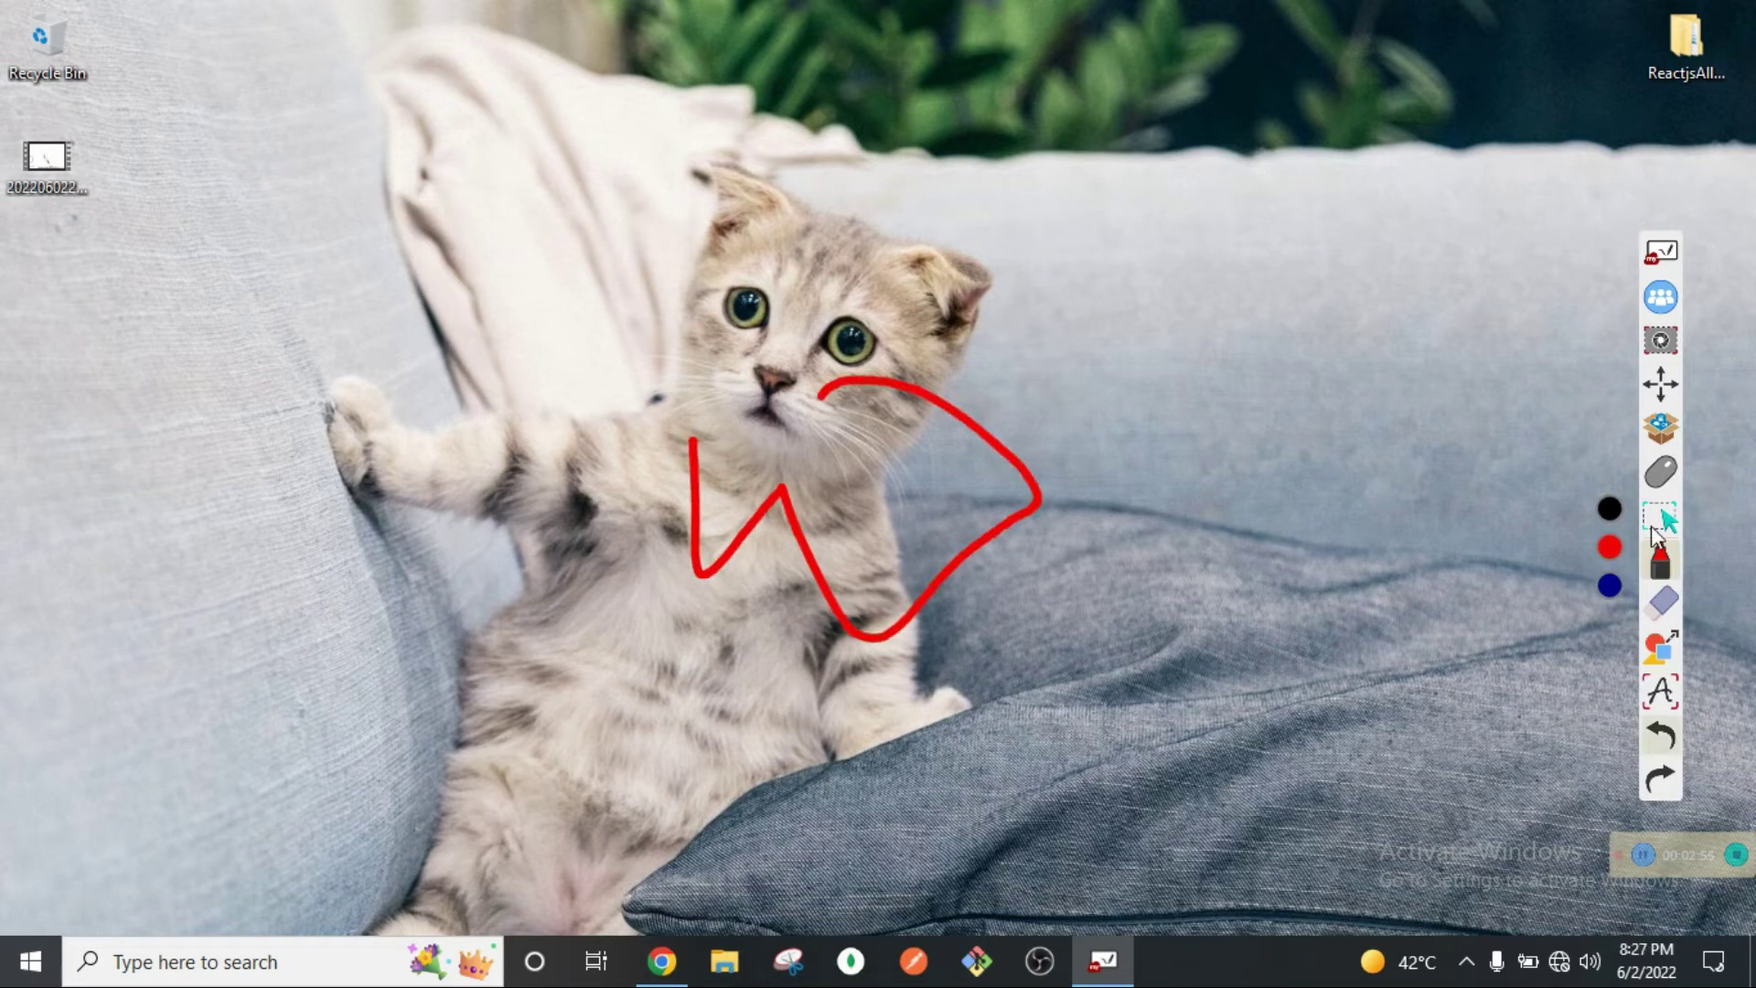
{"action": "left_click", "coordinate": [1657, 603]}
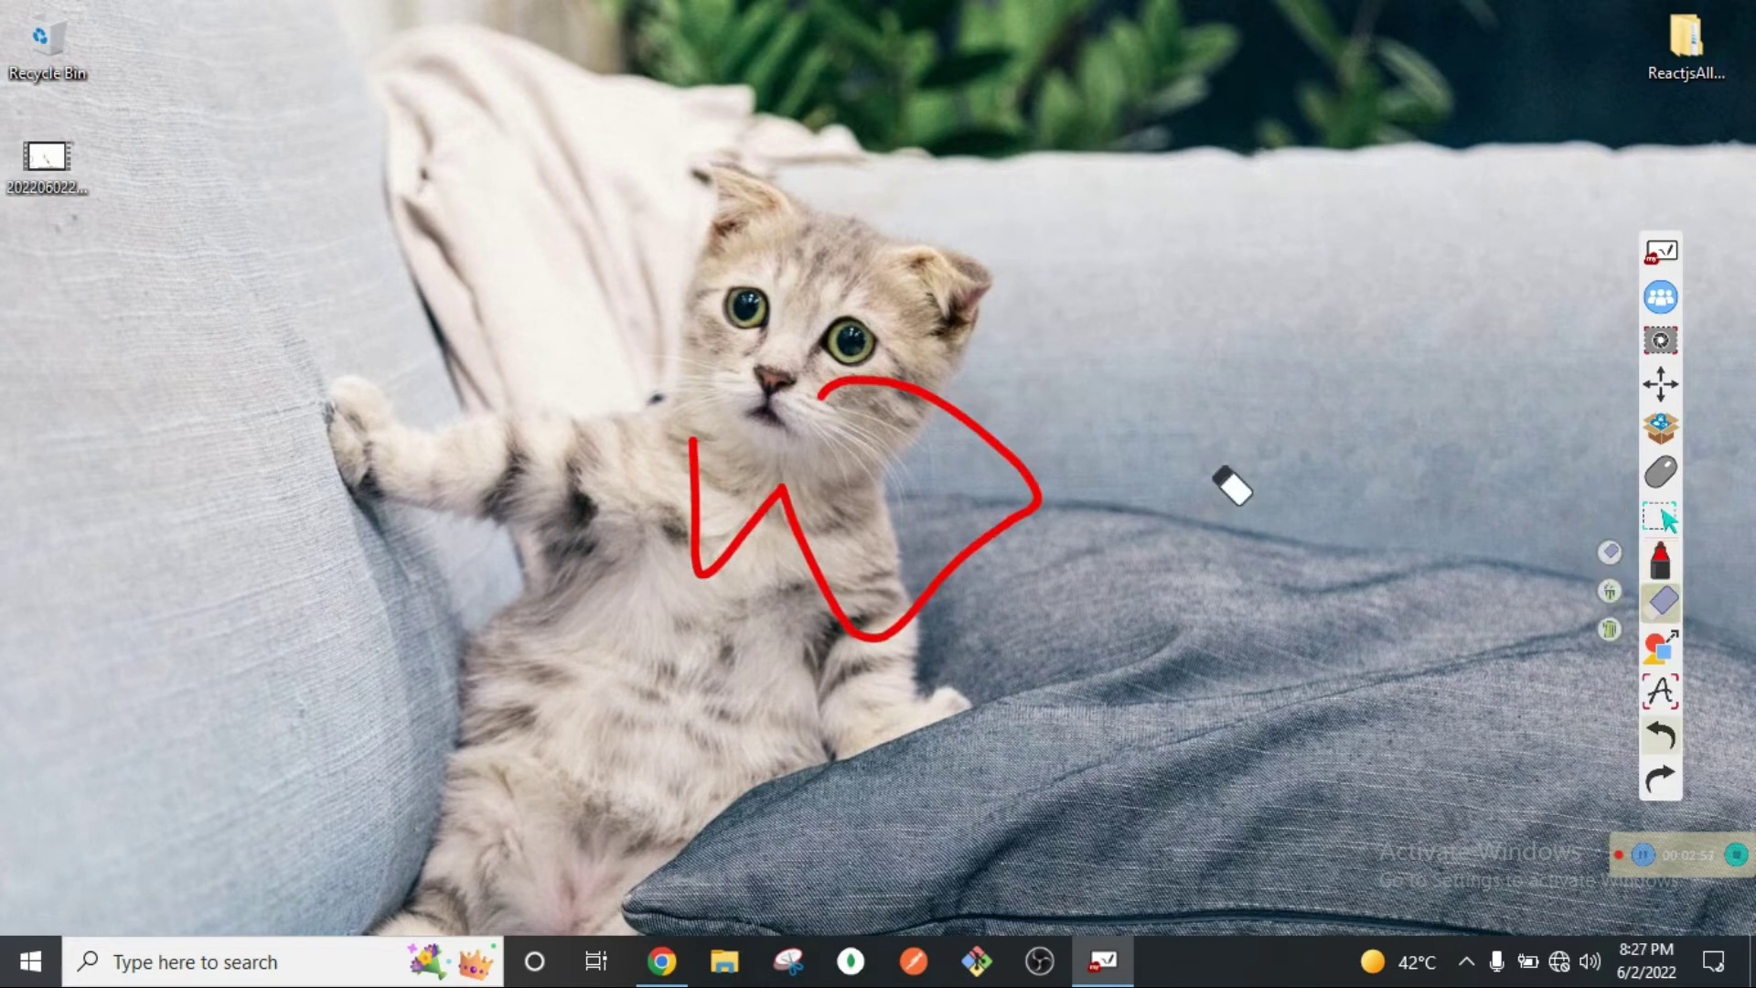
{"action": "mouse_move", "coordinate": [810, 466]}
{"action": "left_mouse_down"}
{"action": "mouse_move", "coordinate": [901, 400]}
{"action": "mouse_move", "coordinate": [714, 466]}
{"action": "mouse_move", "coordinate": [772, 631]}
{"action": "mouse_move", "coordinate": [798, 575]}
{"action": "left_mouse_up"}
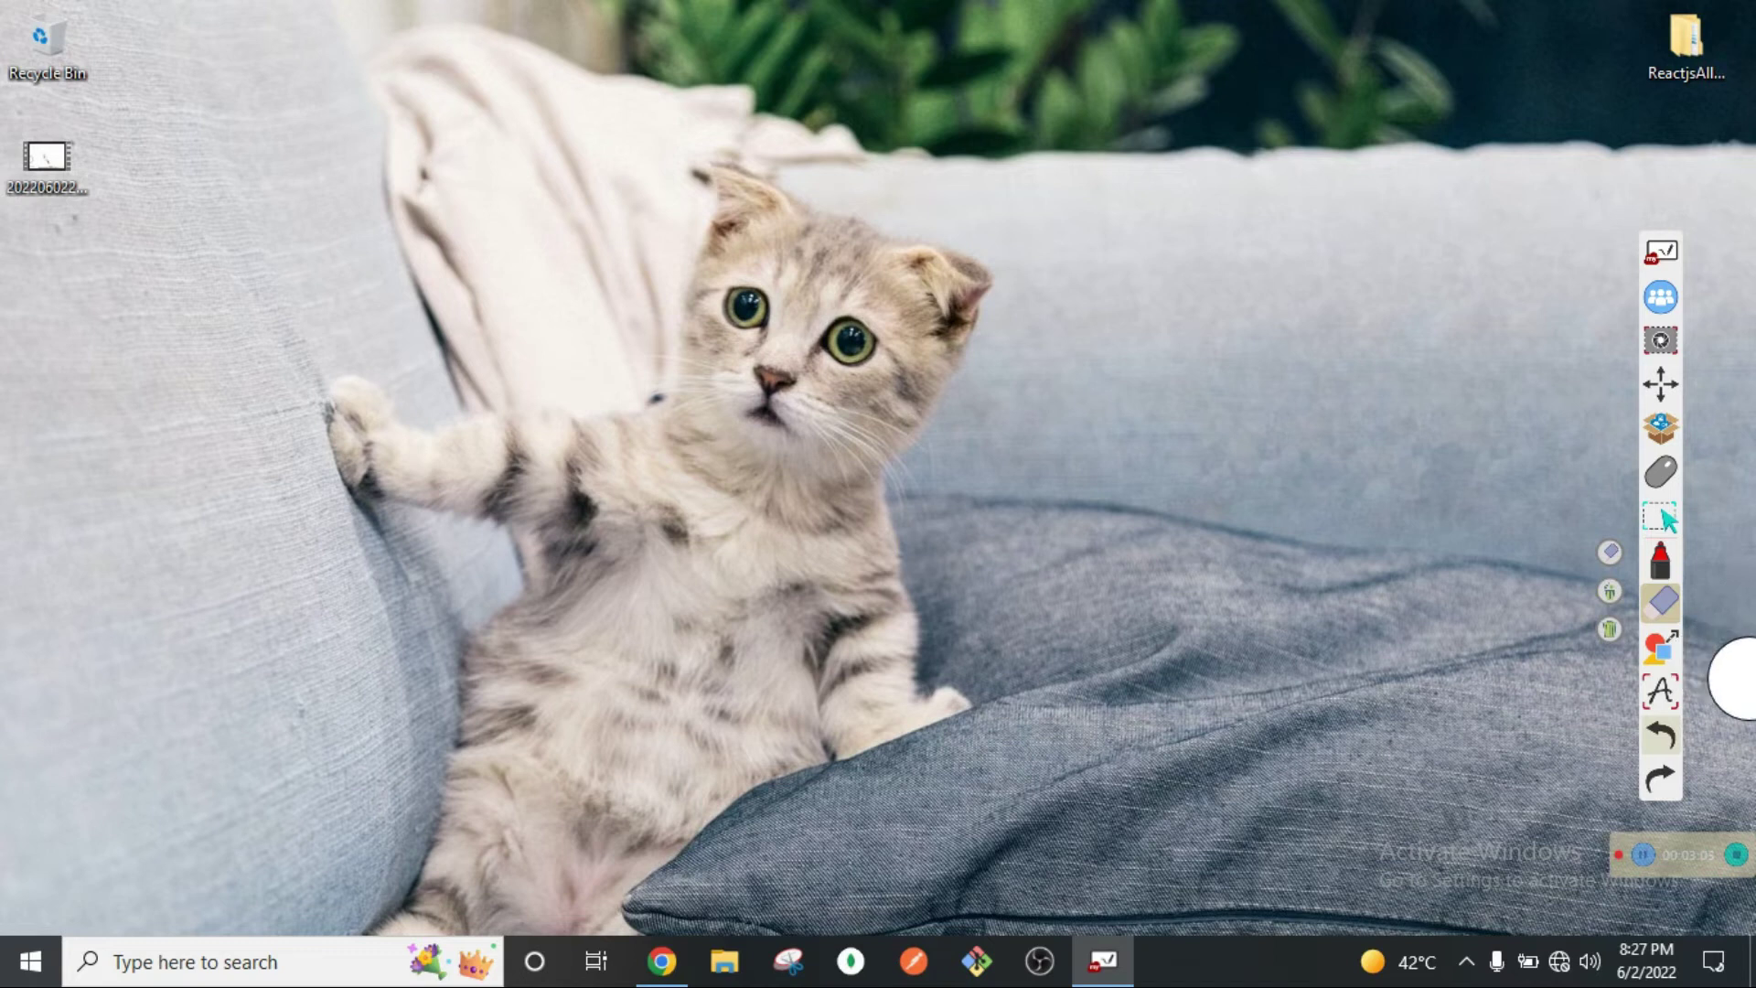
Step: Write a freehand scribble on the desktop with the handwriting recognition tool and return to the whiteboard canvas
{"action": "left_click", "coordinate": [1668, 695]}
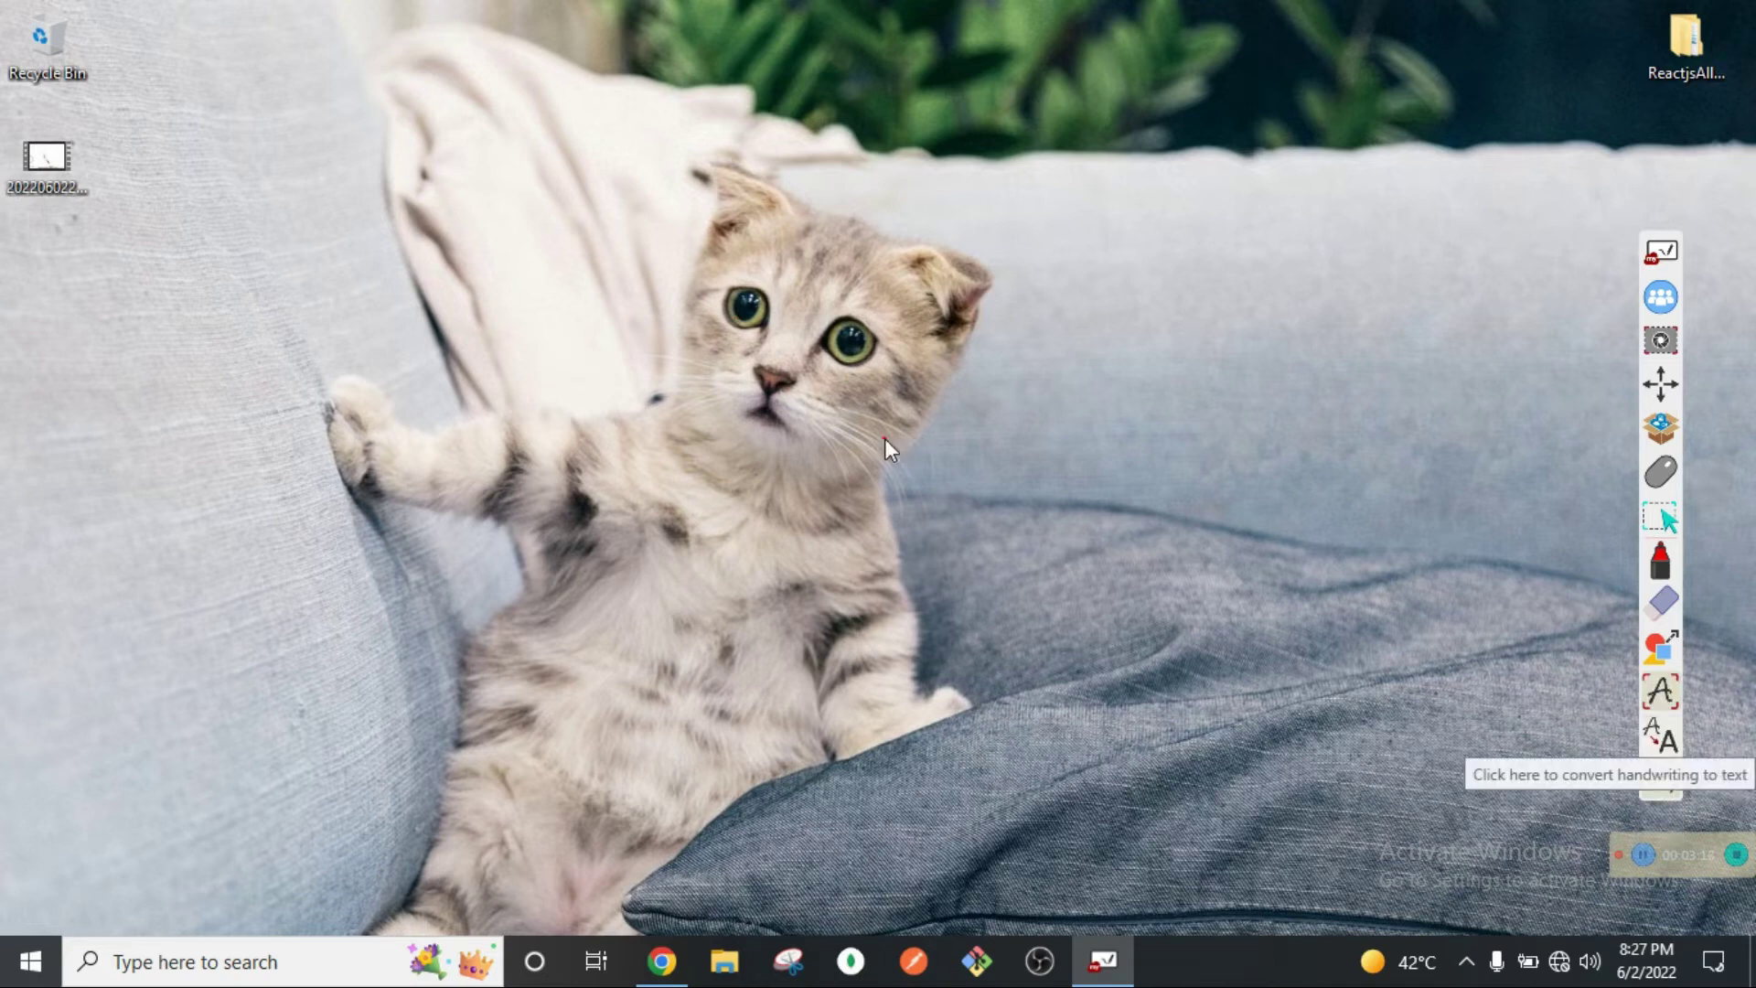
{"action": "mouse_move", "coordinate": [885, 437]}
{"action": "left_mouse_down"}
{"action": "mouse_move", "coordinate": [896, 562]}
{"action": "mouse_move", "coordinate": [995, 368]}
{"action": "mouse_move", "coordinate": [1040, 413]}
{"action": "left_mouse_up"}
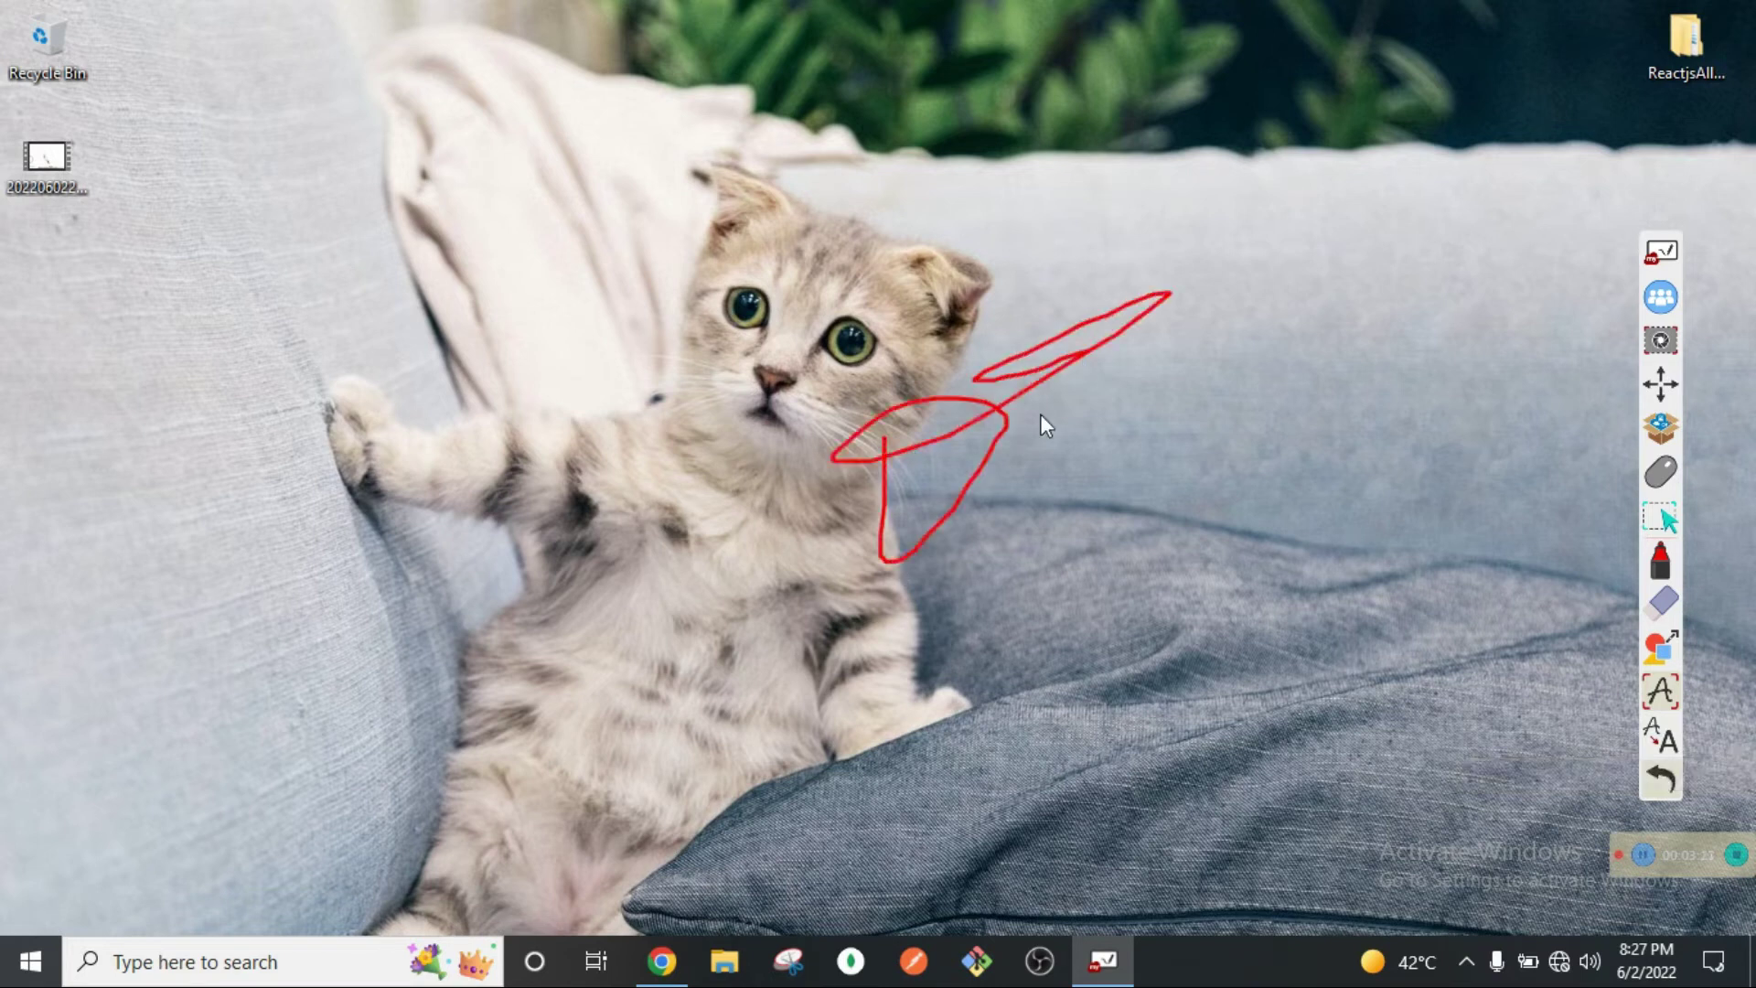
{"action": "left_click", "coordinate": [1660, 252]}
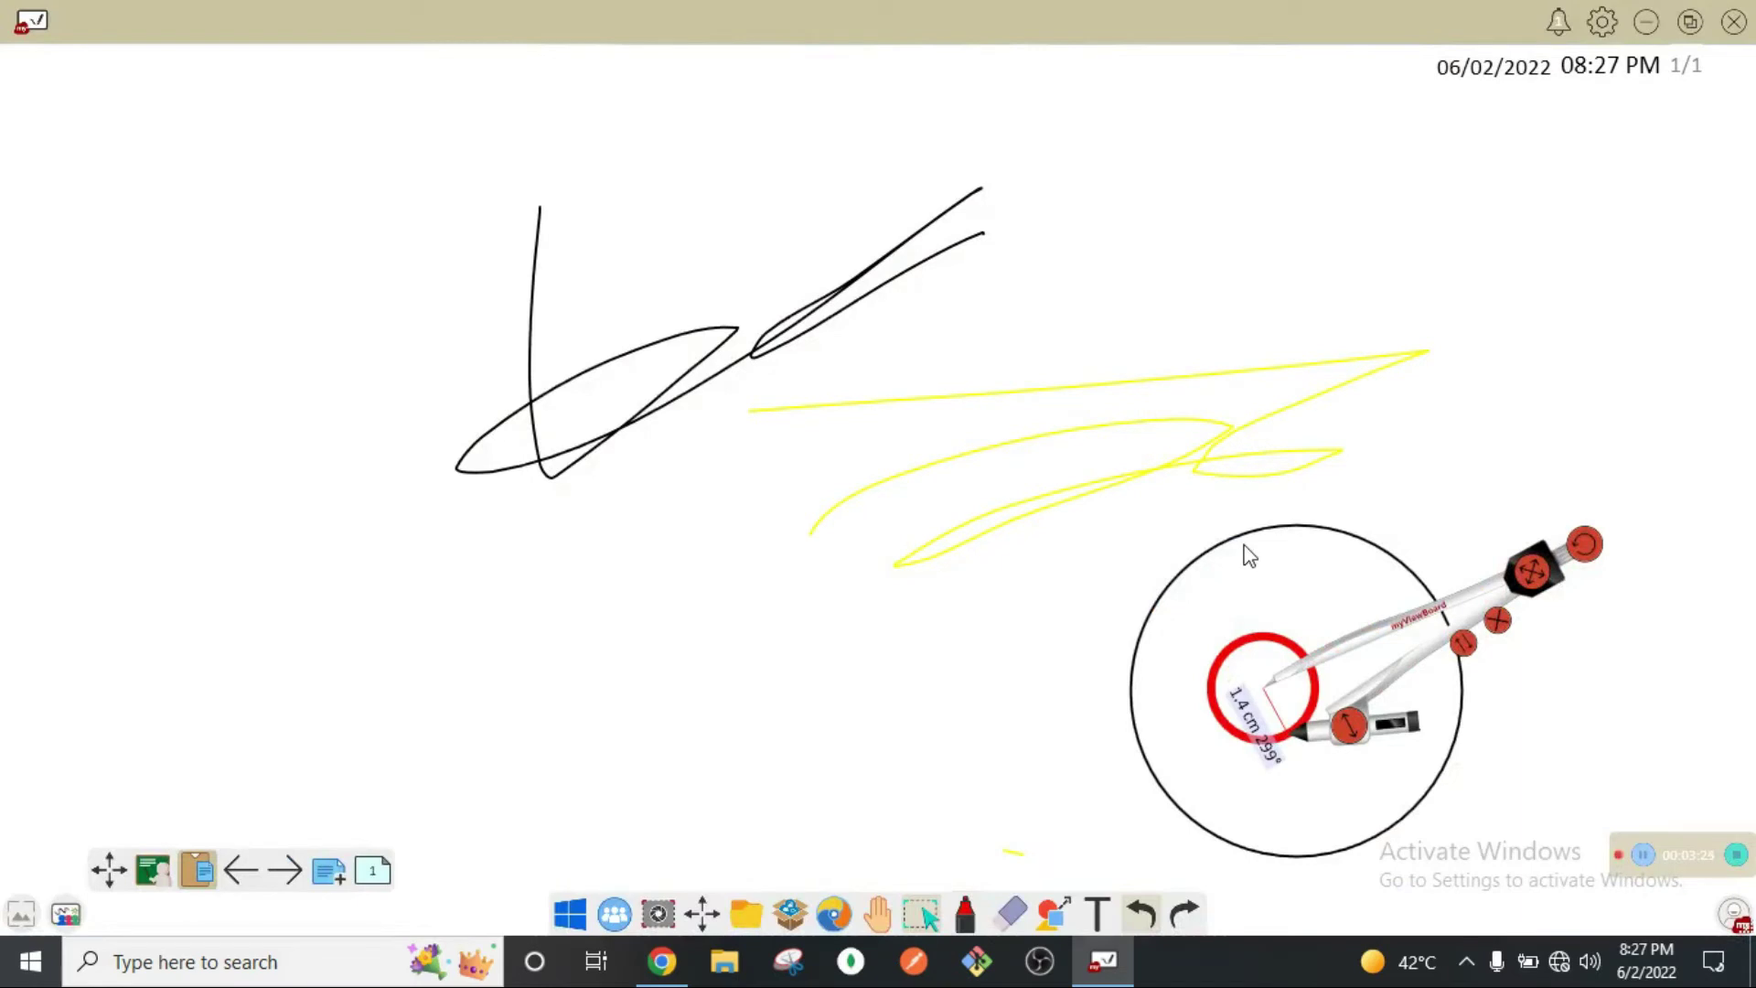
Step: Add a text box above the drawings reading "Welcome to my youtube channel" and, on a second line, "This software name is myviewboard"
{"action": "left_click", "coordinate": [1101, 914]}
{"action": "left_click", "coordinate": [1058, 103]}
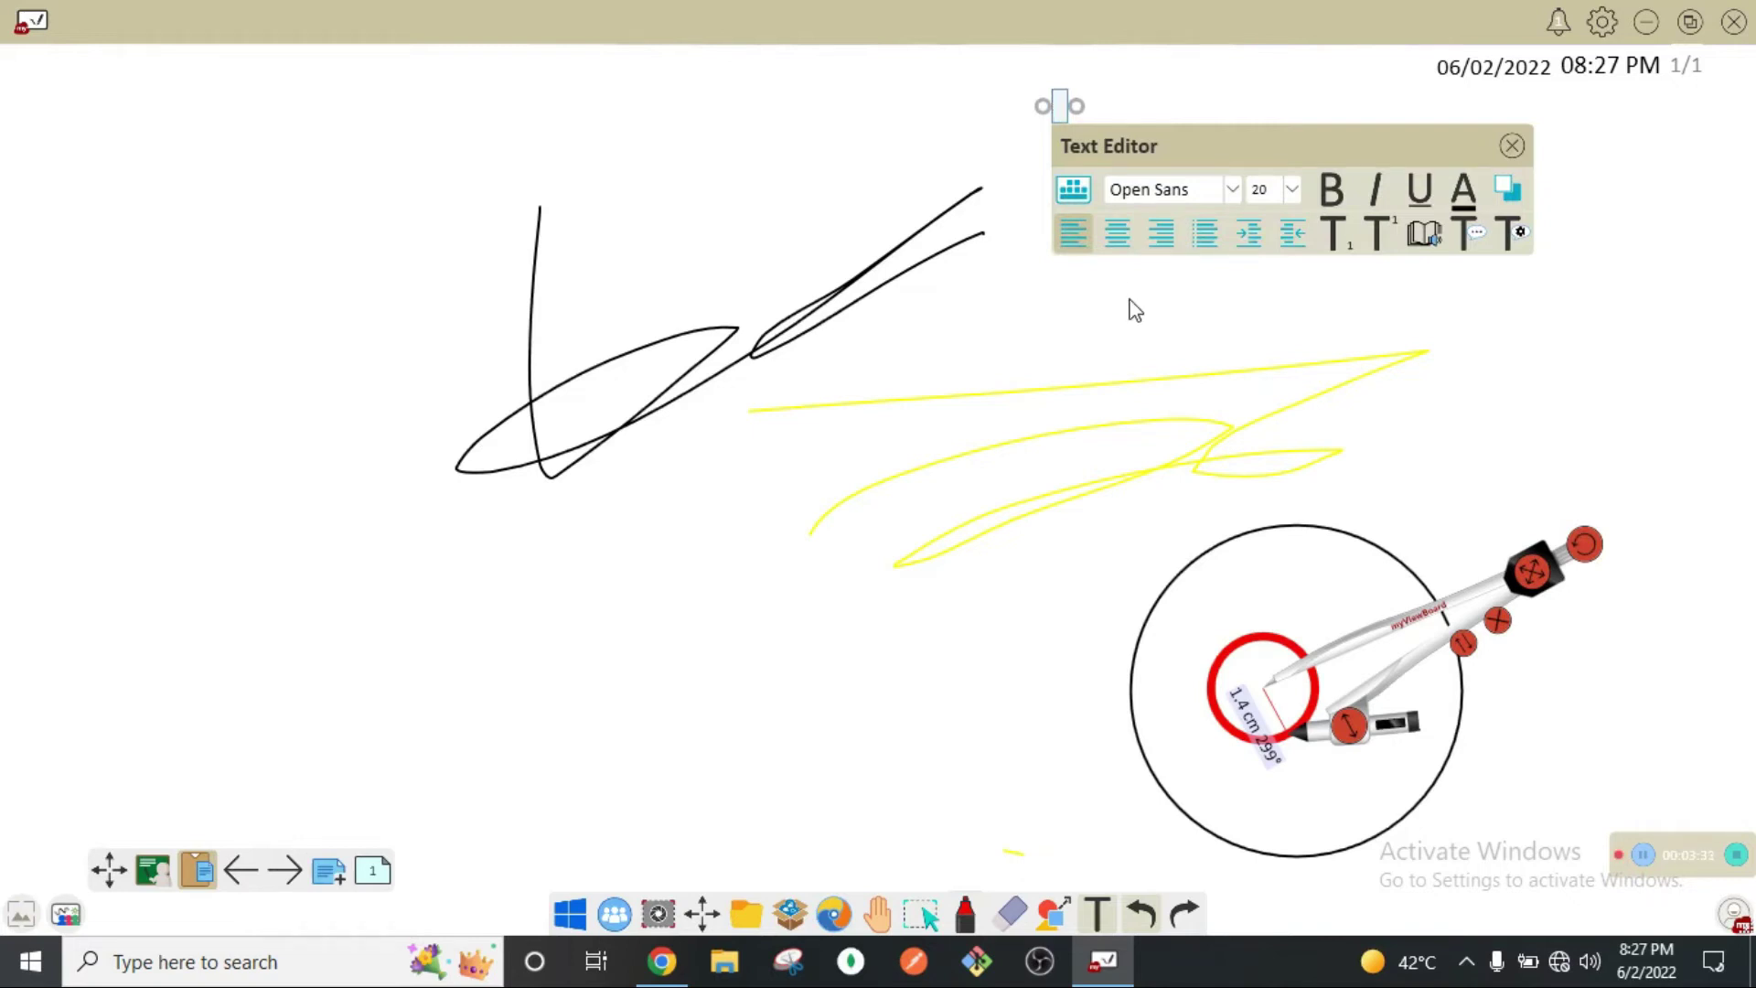
{"action": "type", "text": "Welcome to my youtube channel"}
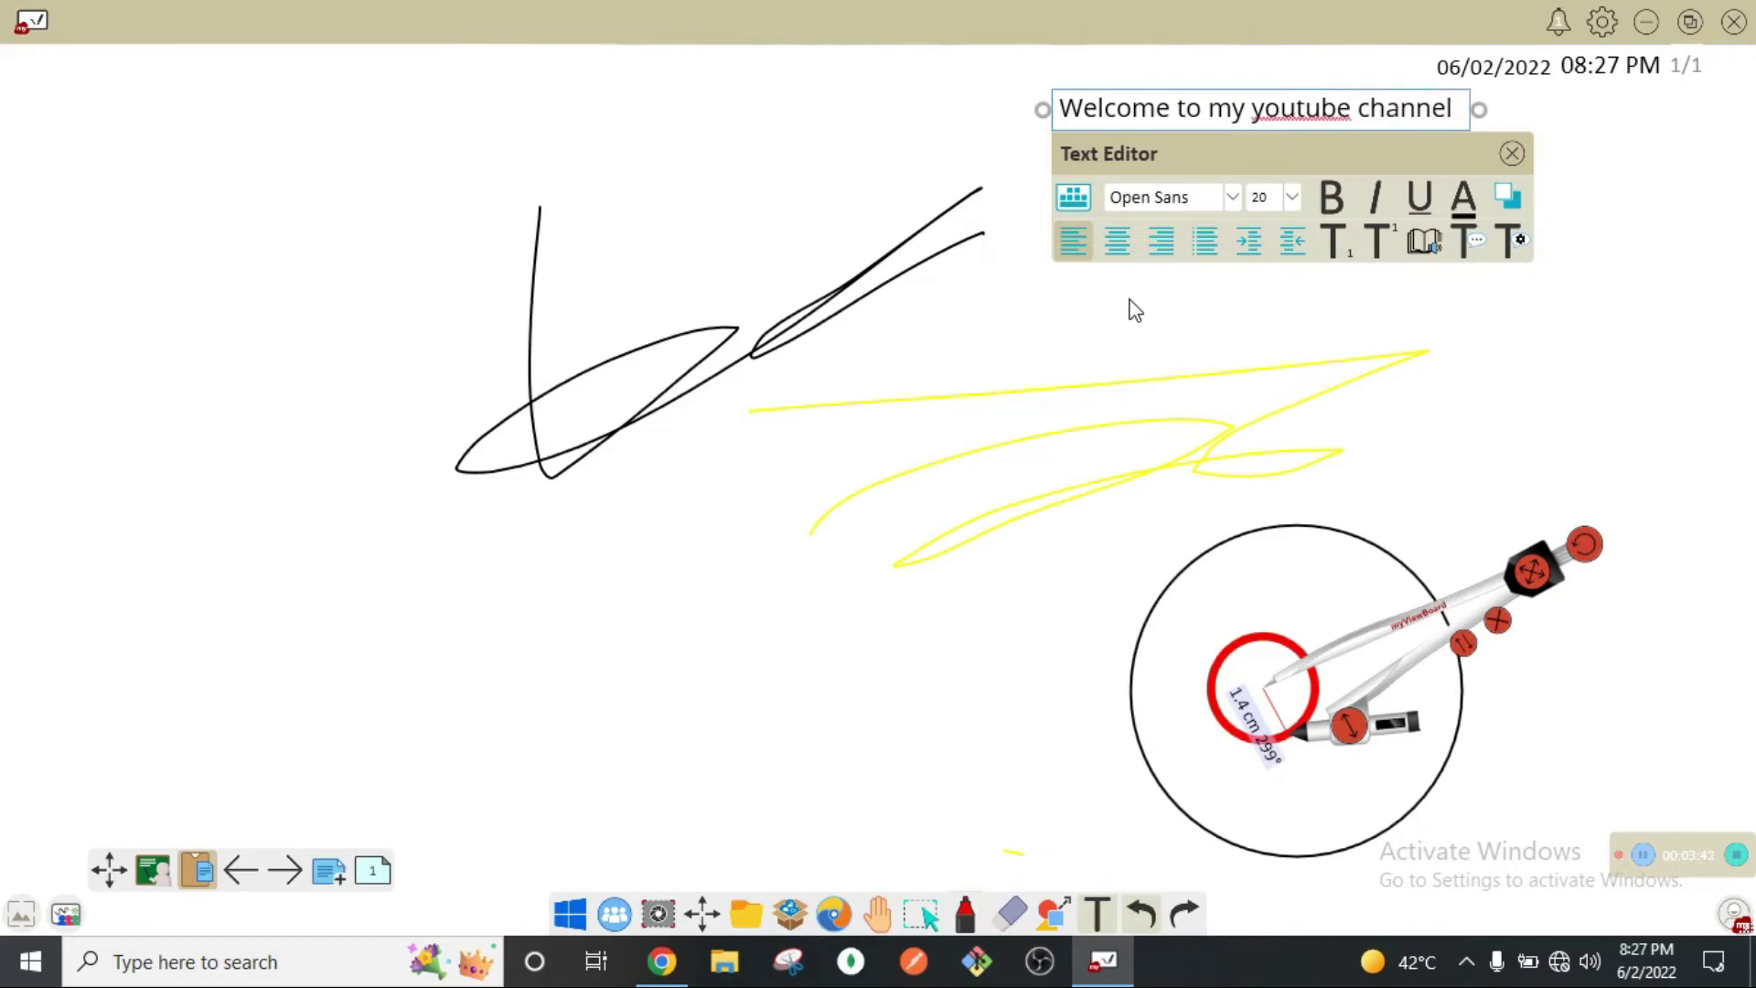
{"action": "key", "text": "Return"}
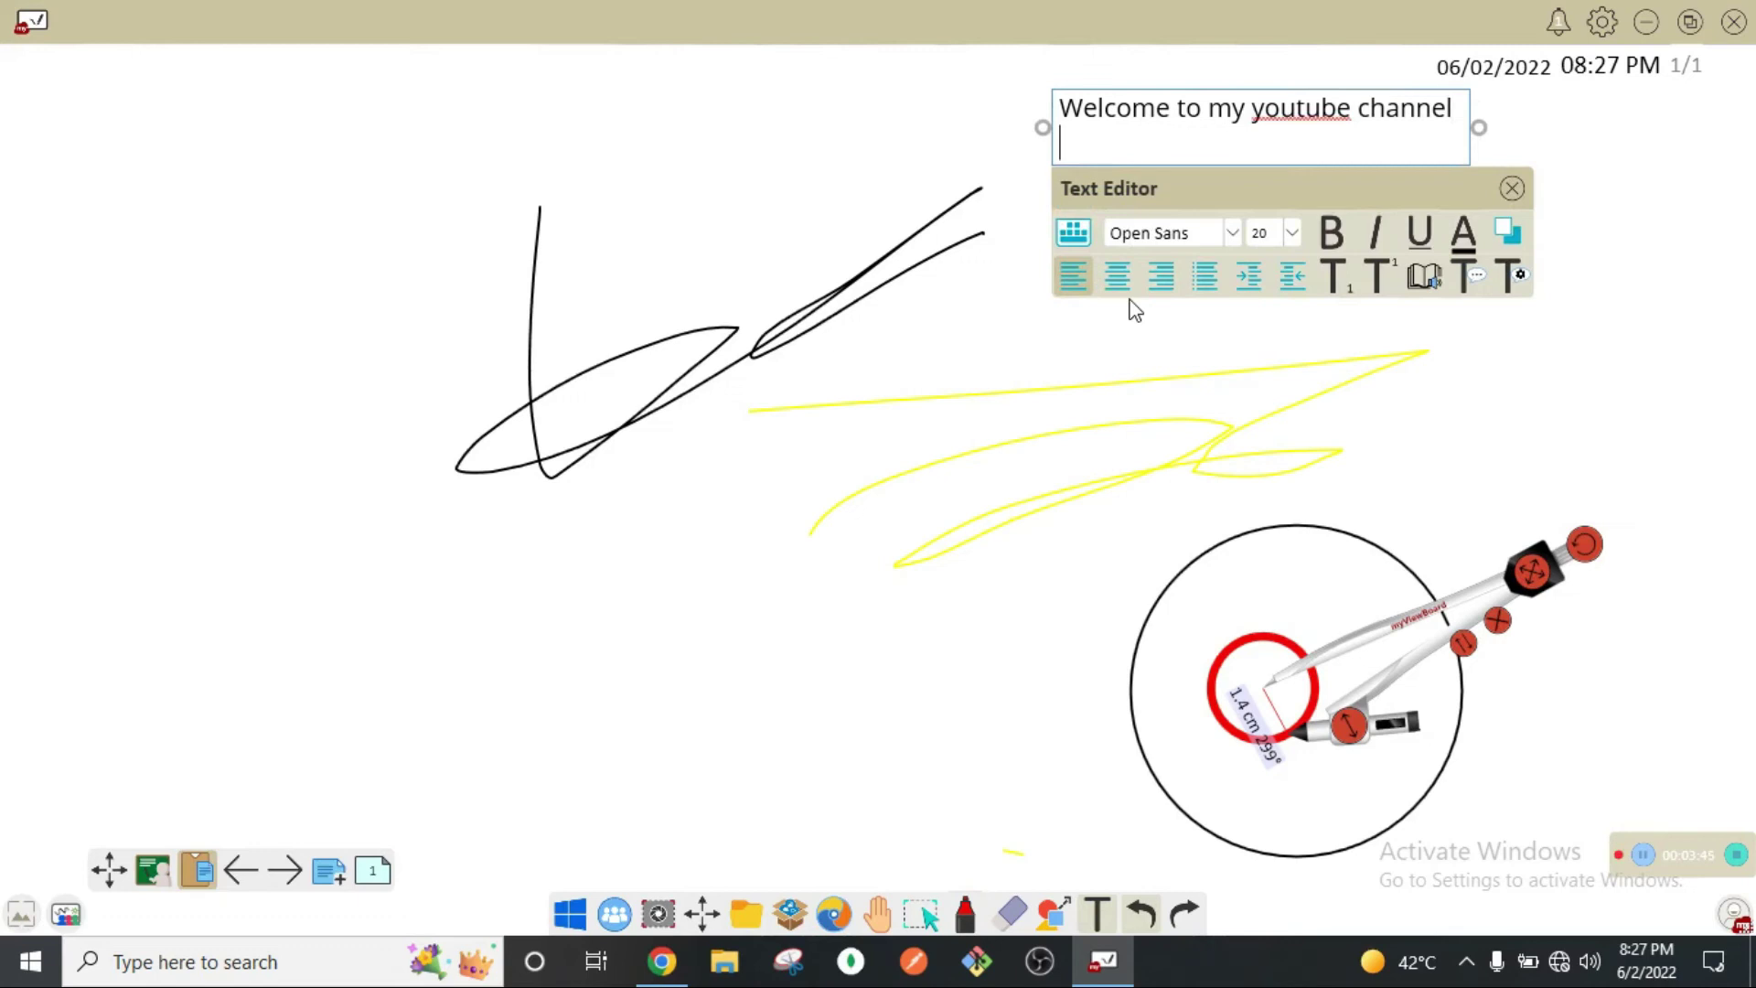
{"action": "type", "text": "This software name i"}
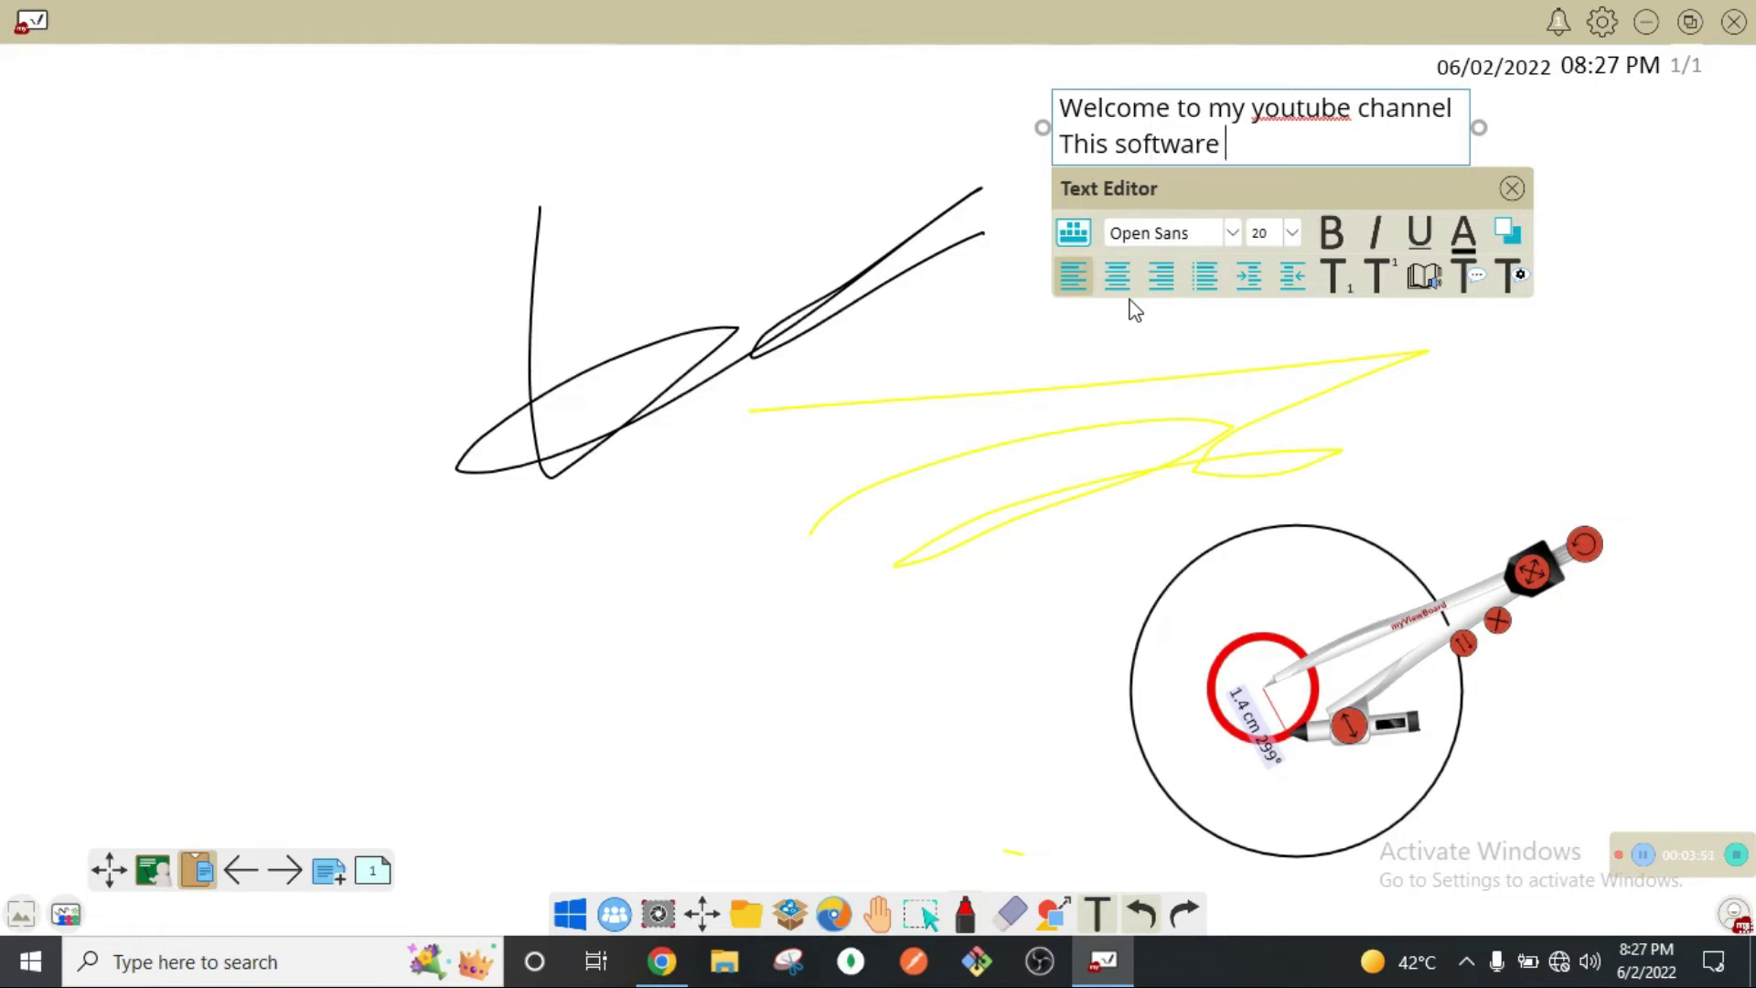
{"action": "type", "text": "s myv"}
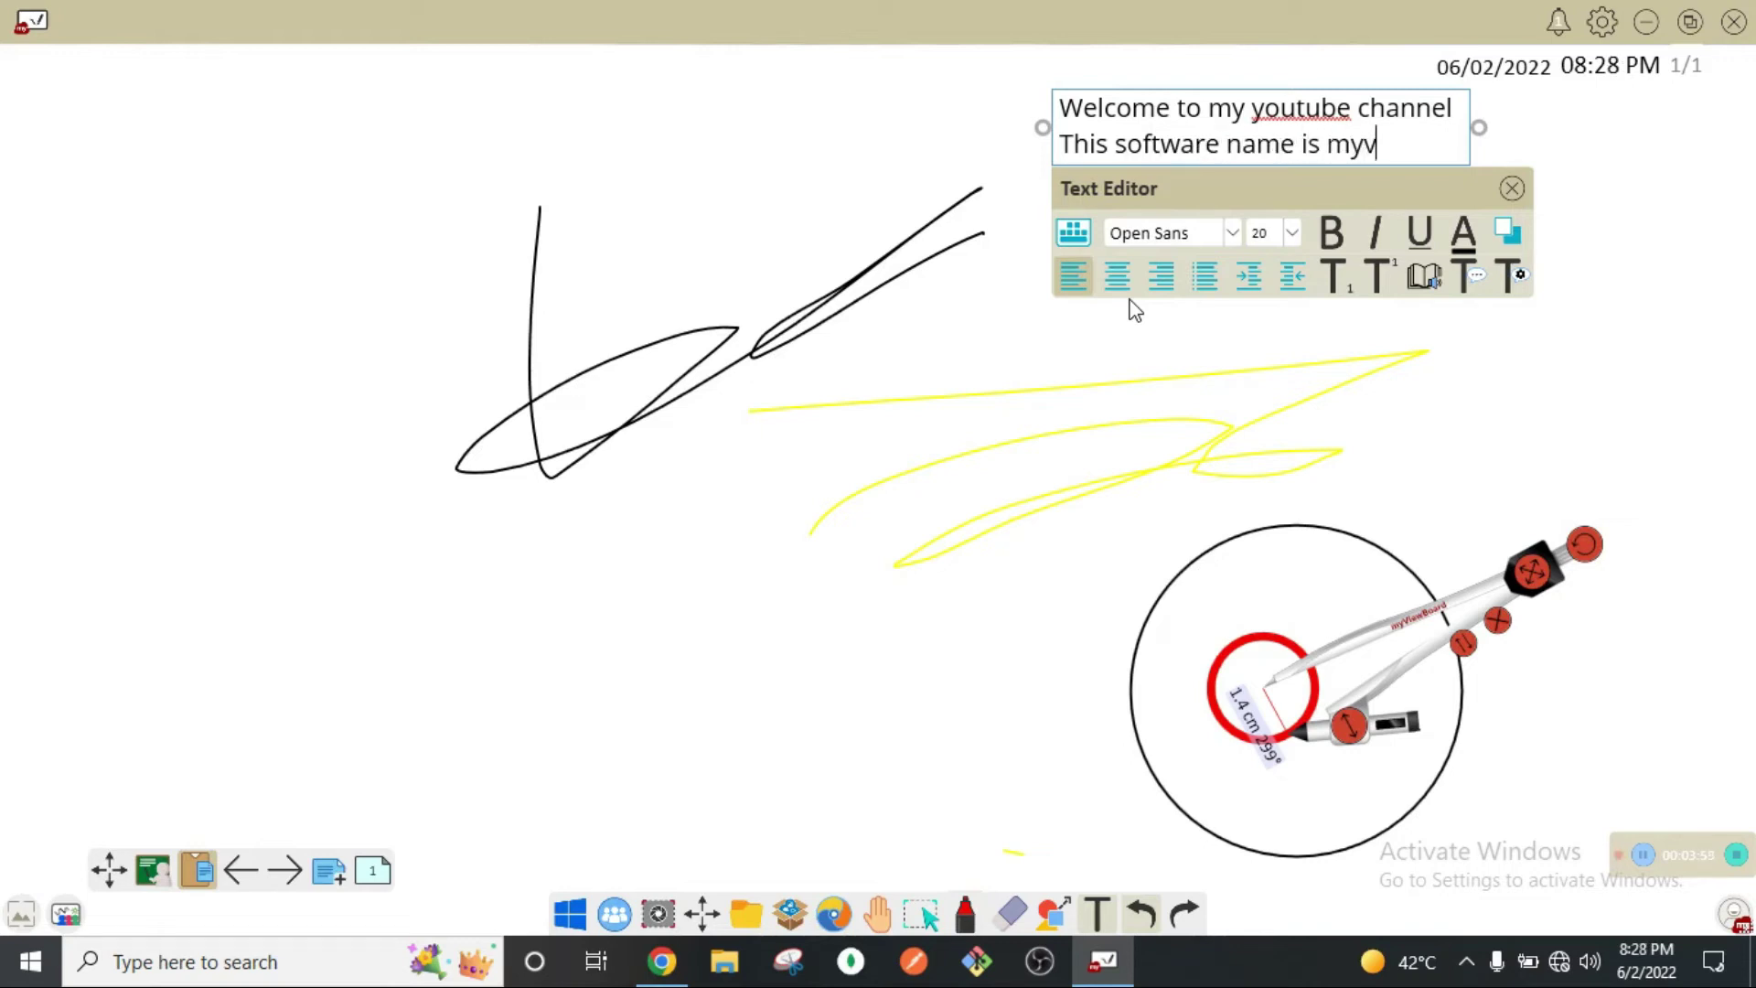
{"action": "type", "text": "iewboard"}
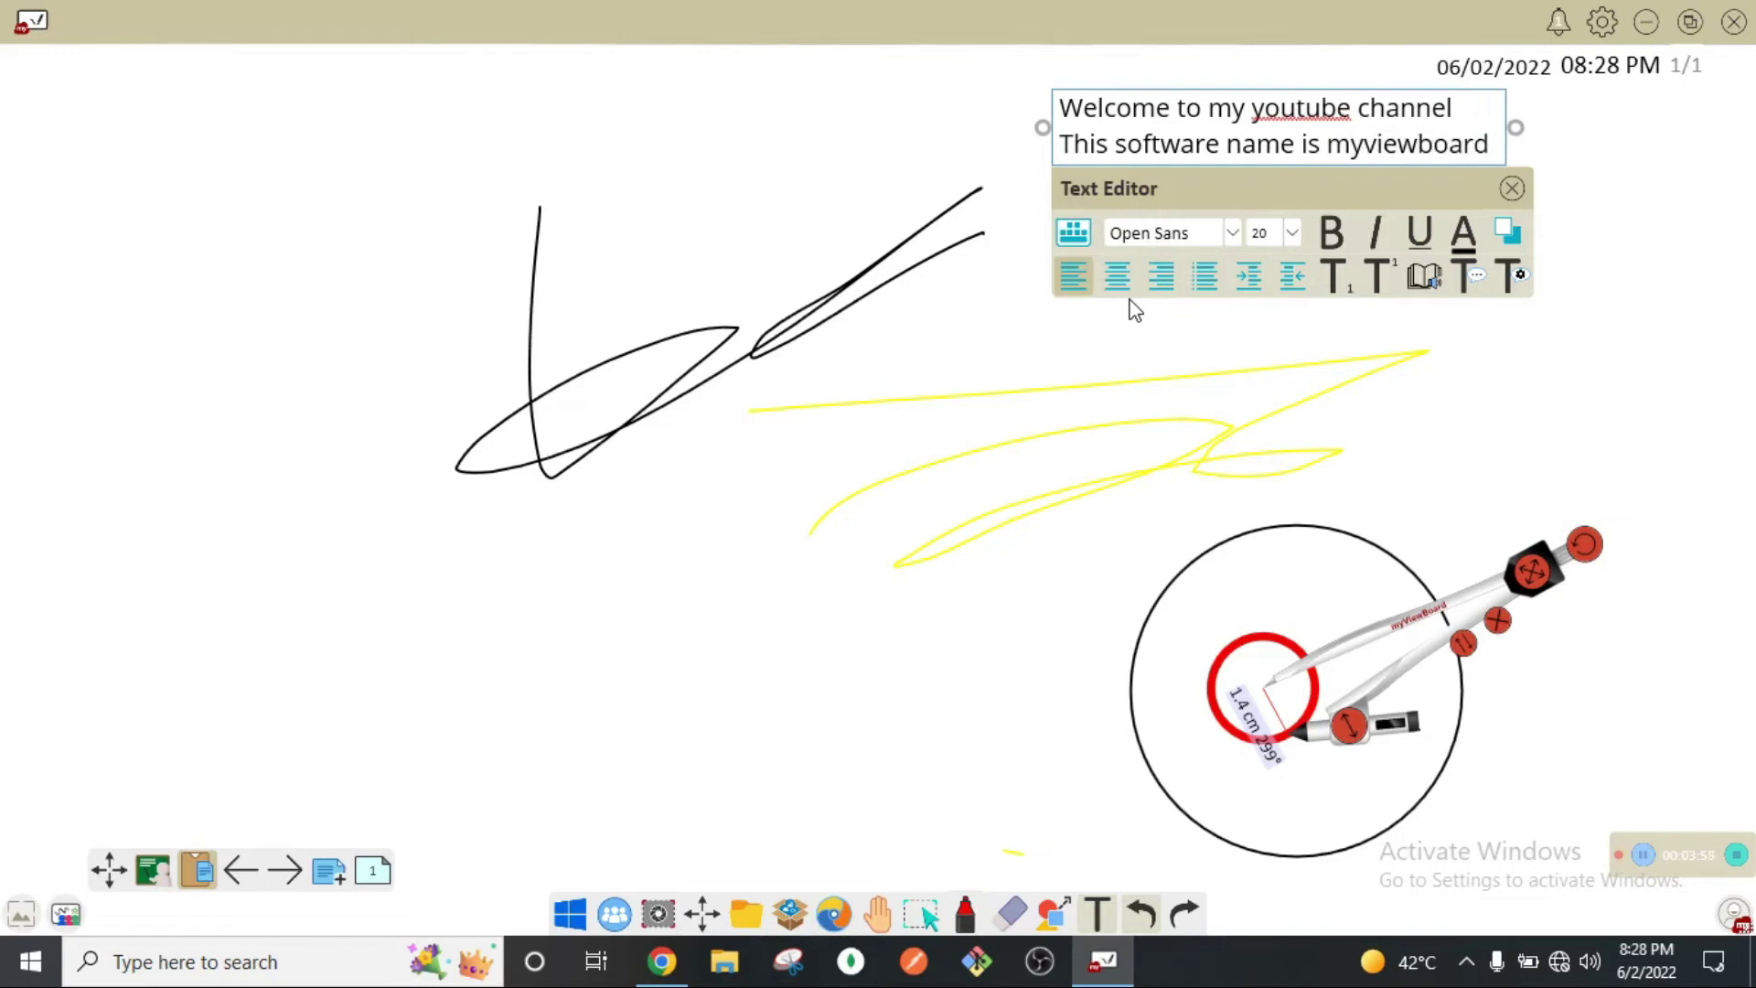
Step: Add the third line "or you can download this software on myviewboard.com" to the text box and finish editing
{"action": "key", "text": "Return"}
{"action": "type", "text": "or yo"}
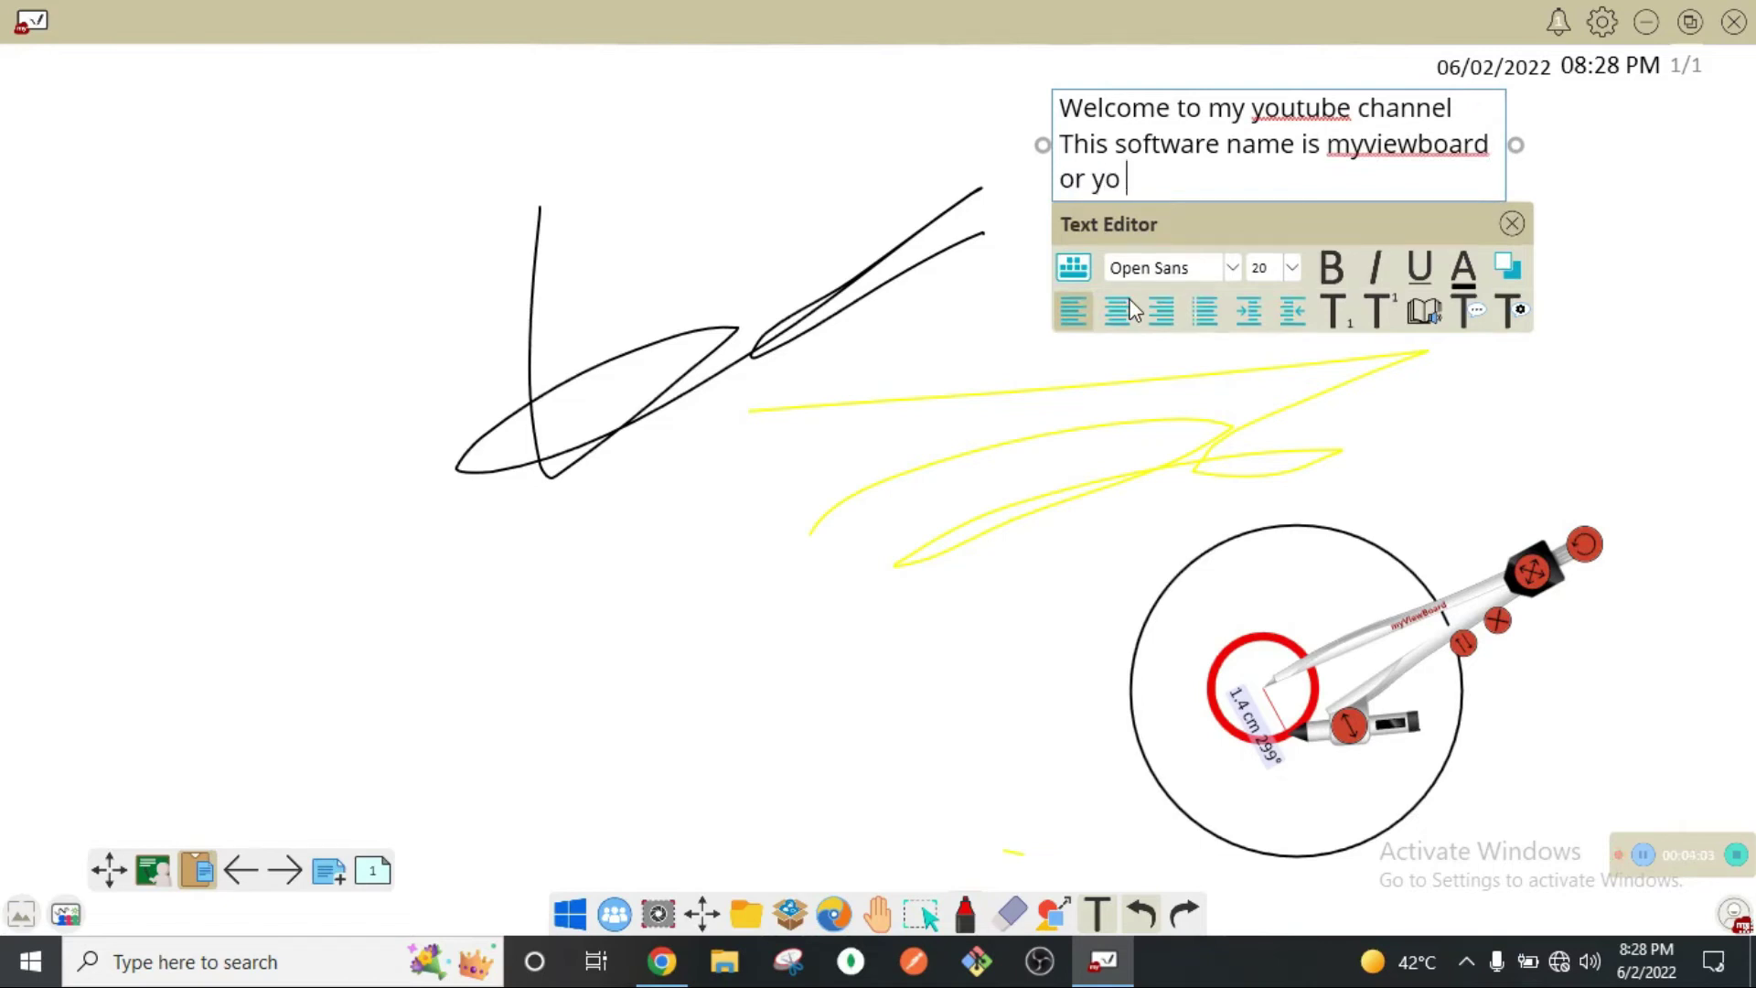
{"action": "key", "text": "BackSpace"}
{"action": "type", "text": "u can download"}
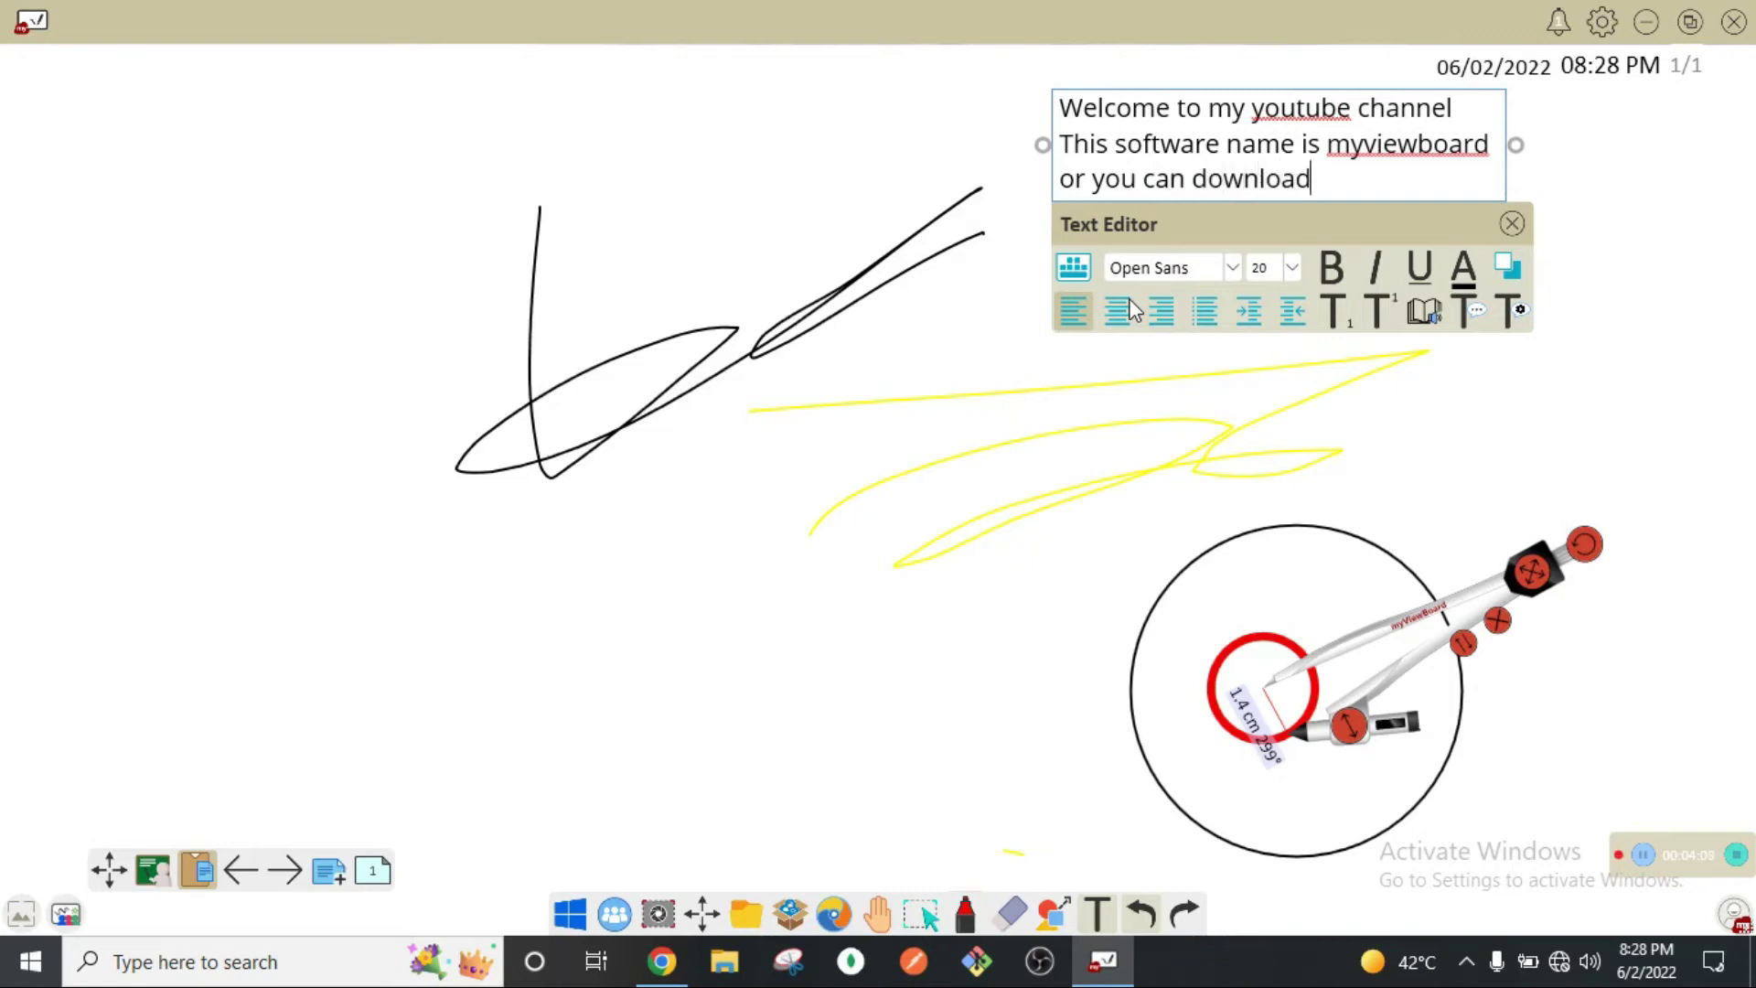
{"action": "type", "text": " this software"}
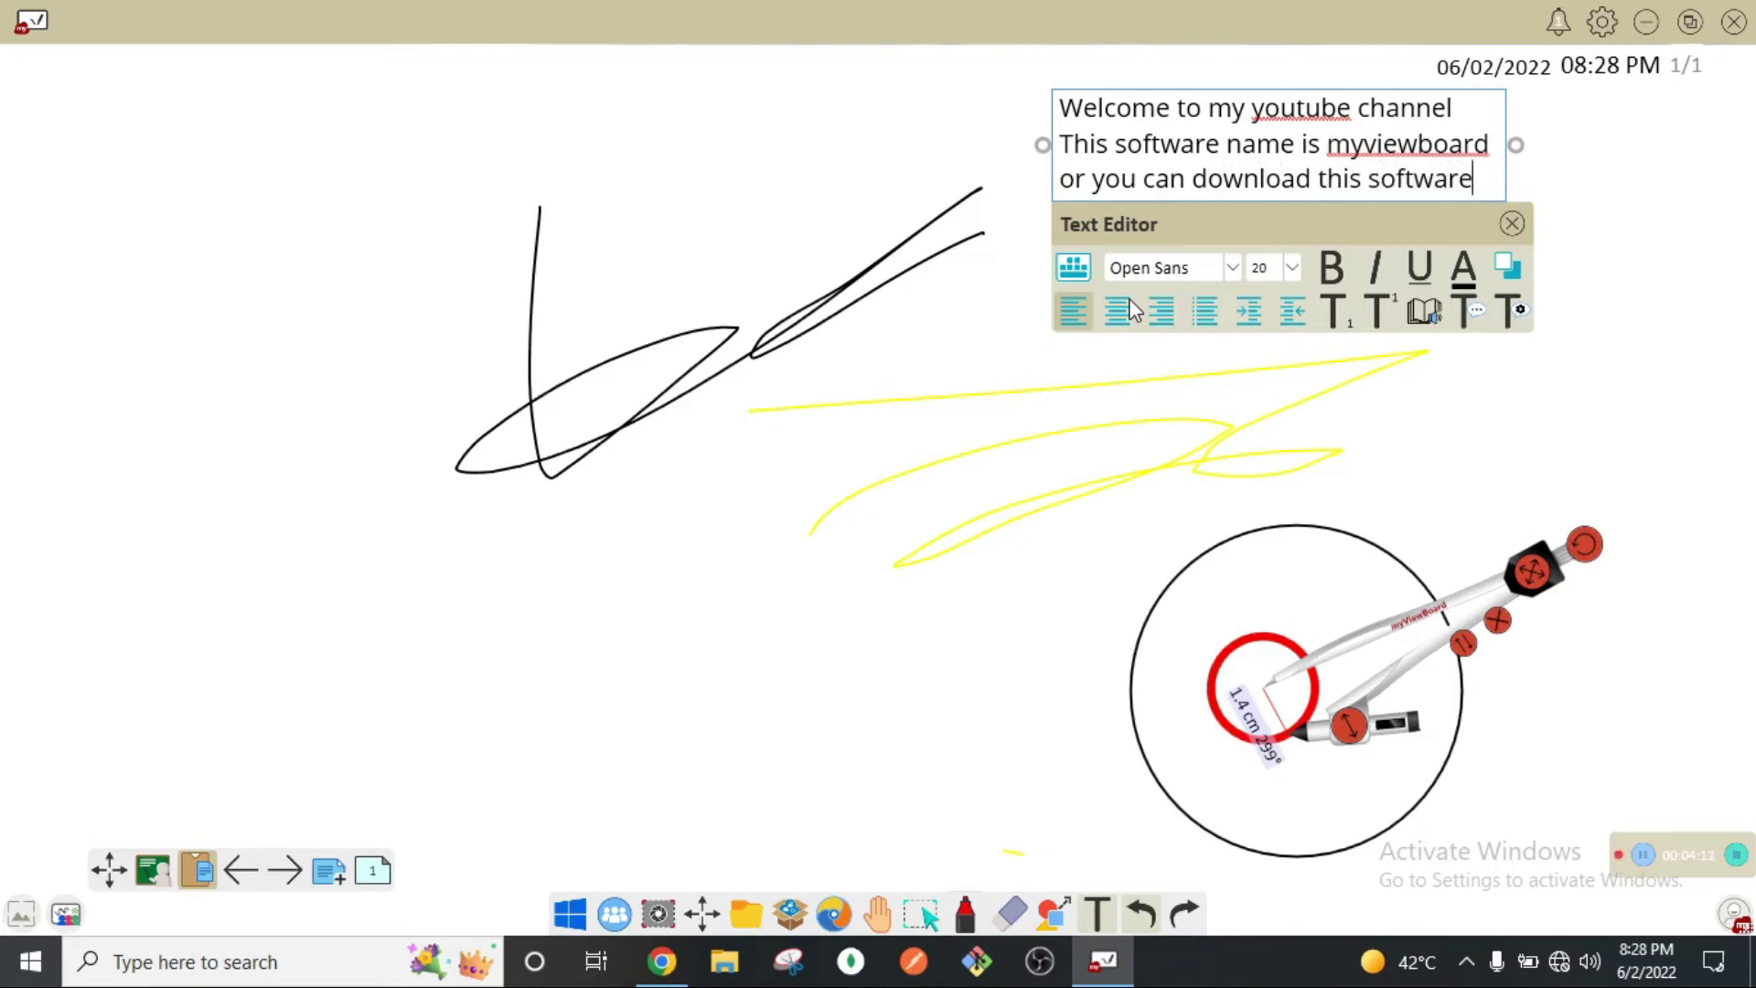
{"action": "type", "text": " on"}
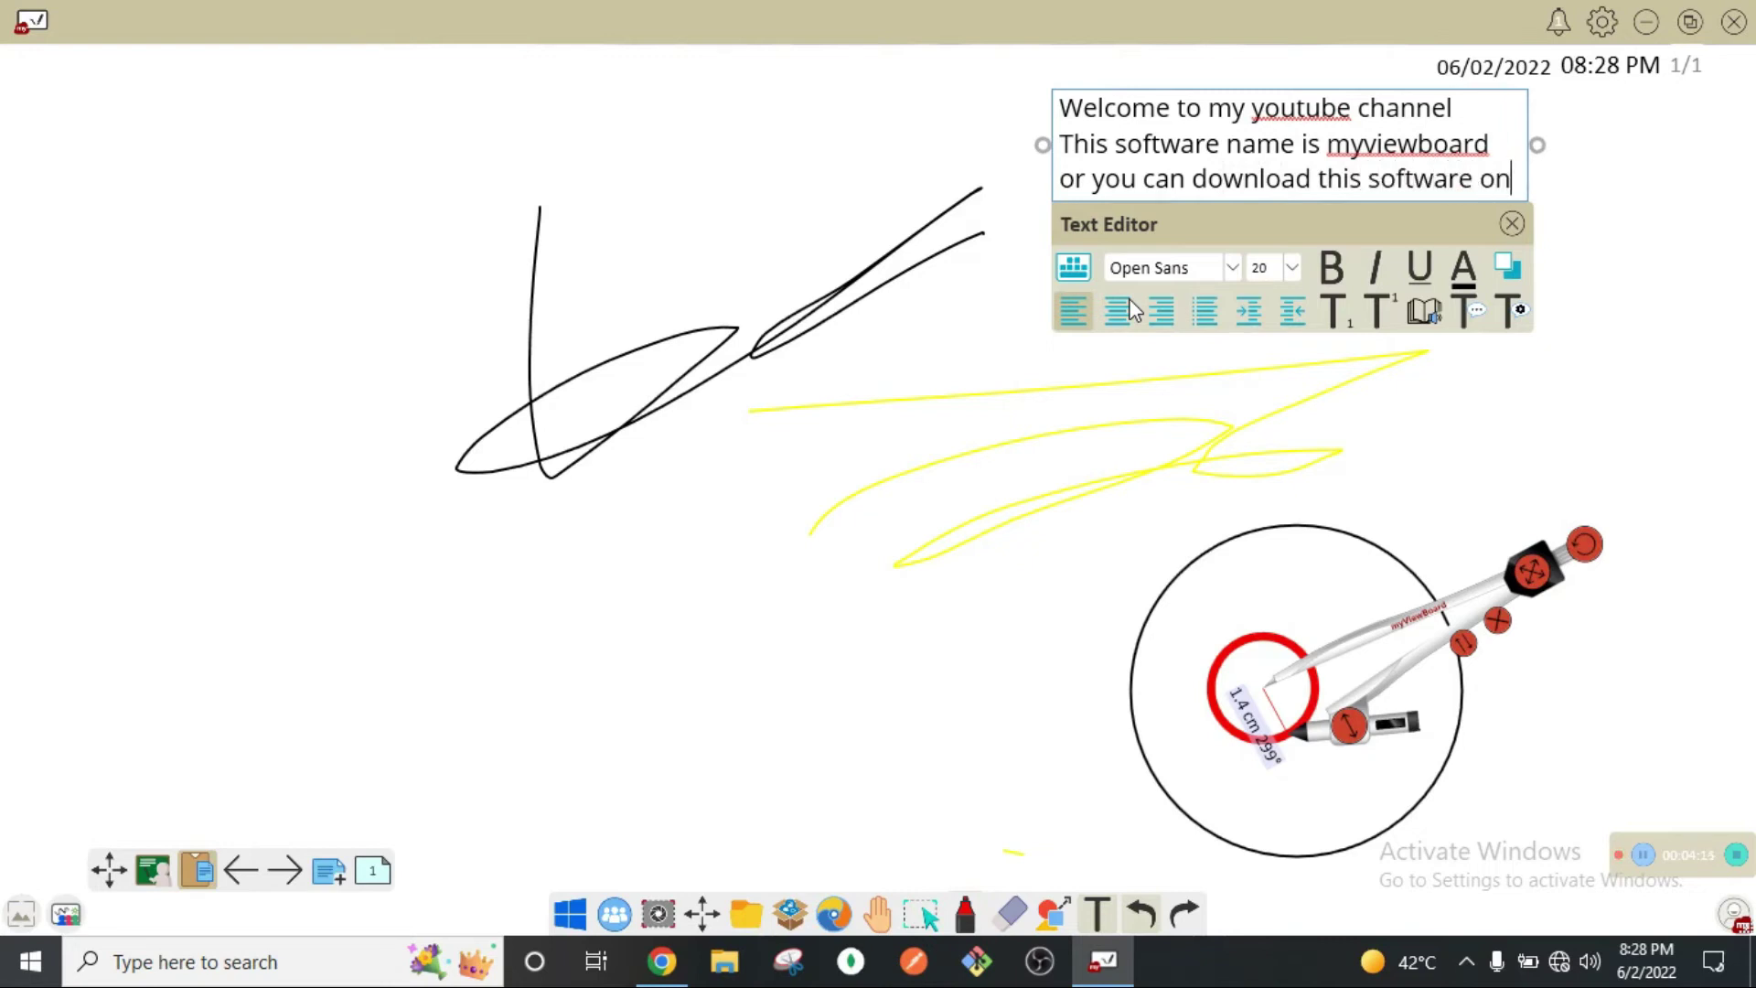
{"action": "type", "text": " myvie"}
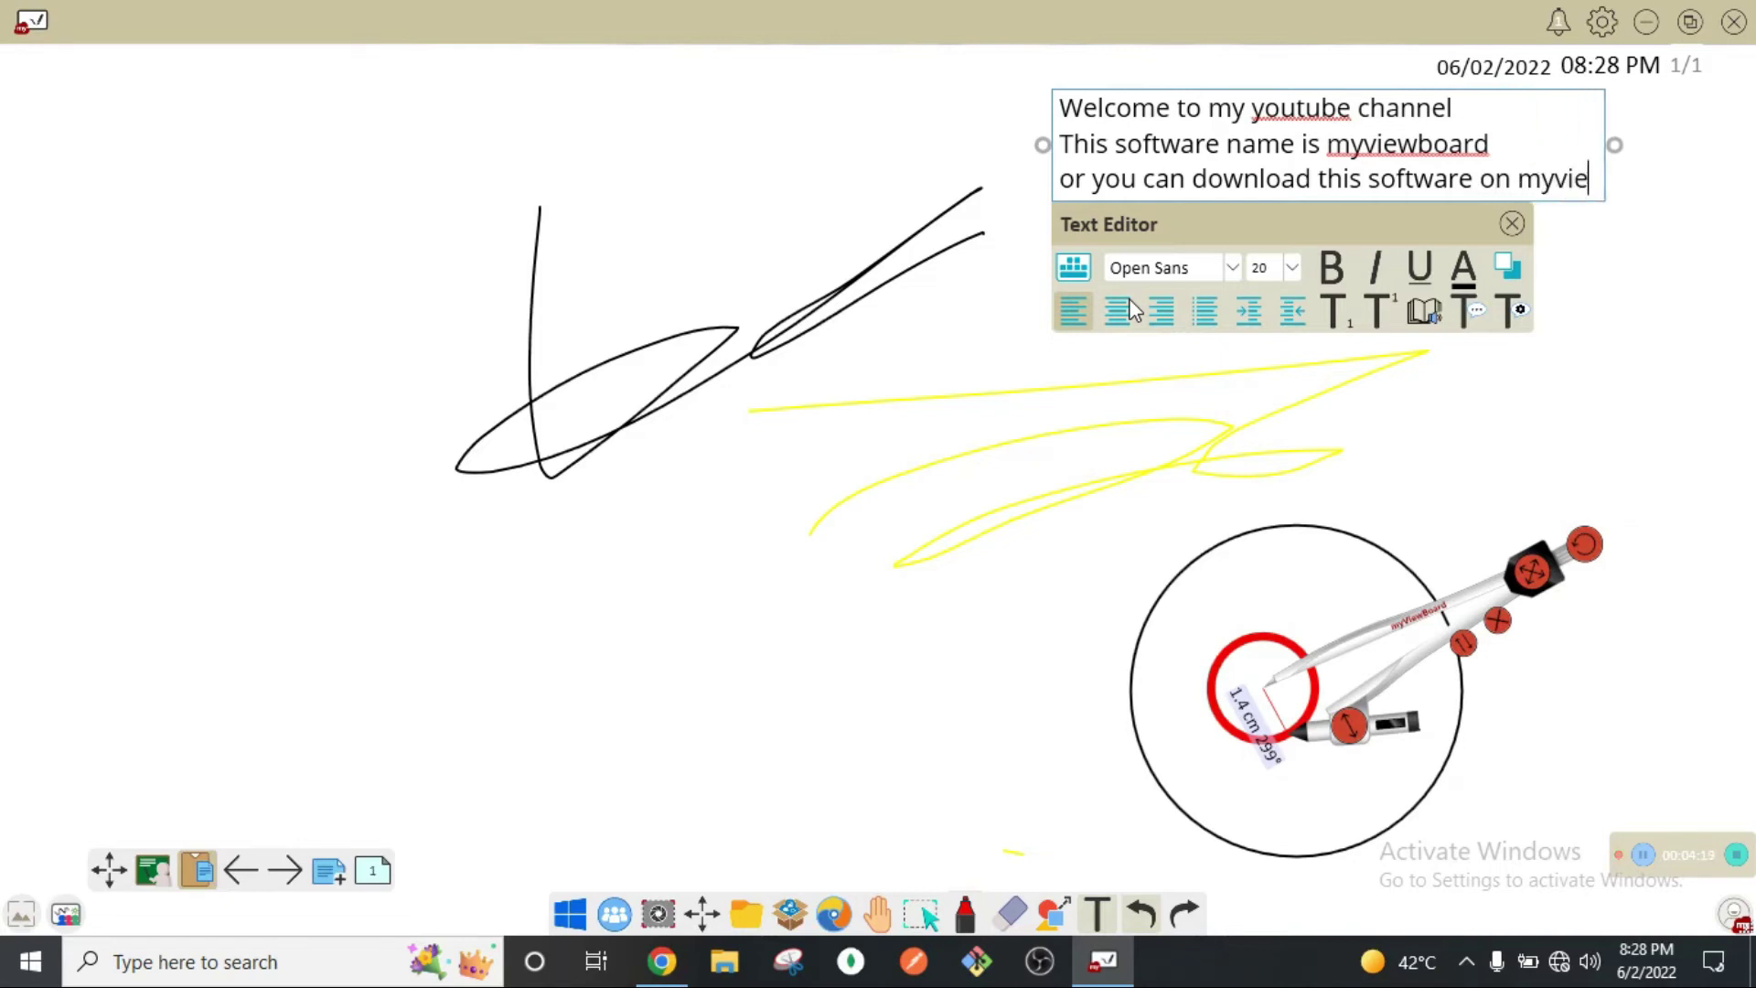
{"action": "type", "text": "wboard.com"}
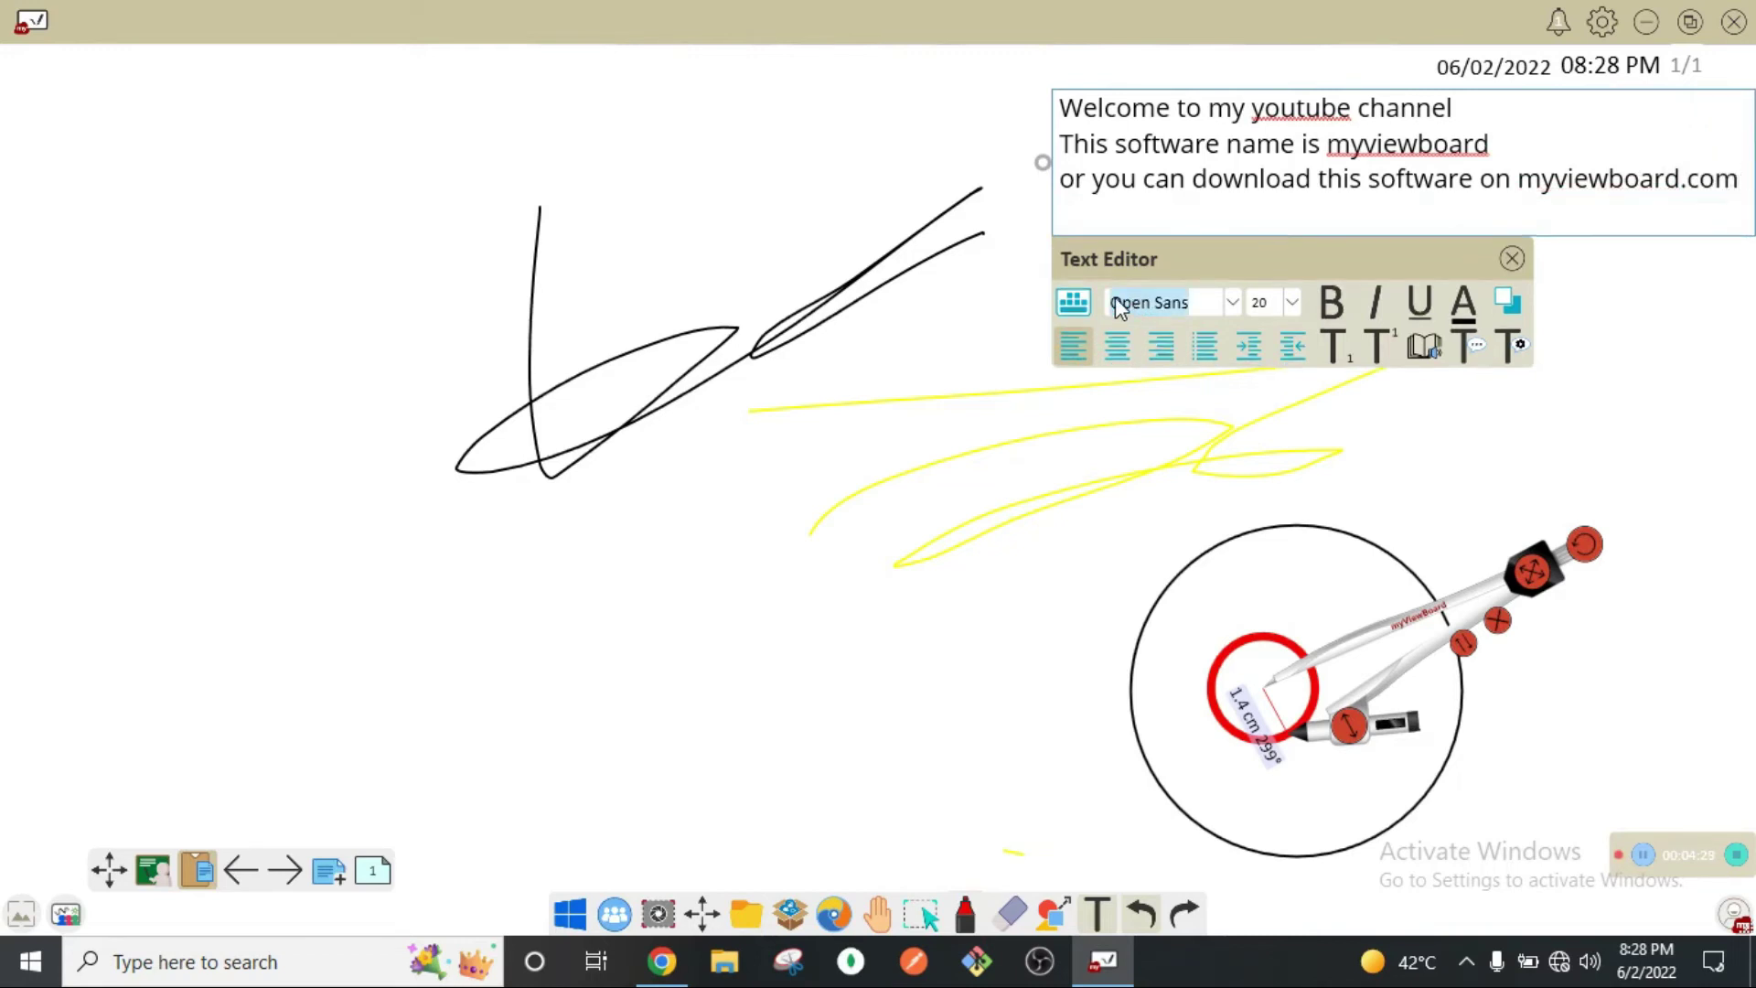
{"action": "left_click", "coordinate": [897, 125]}
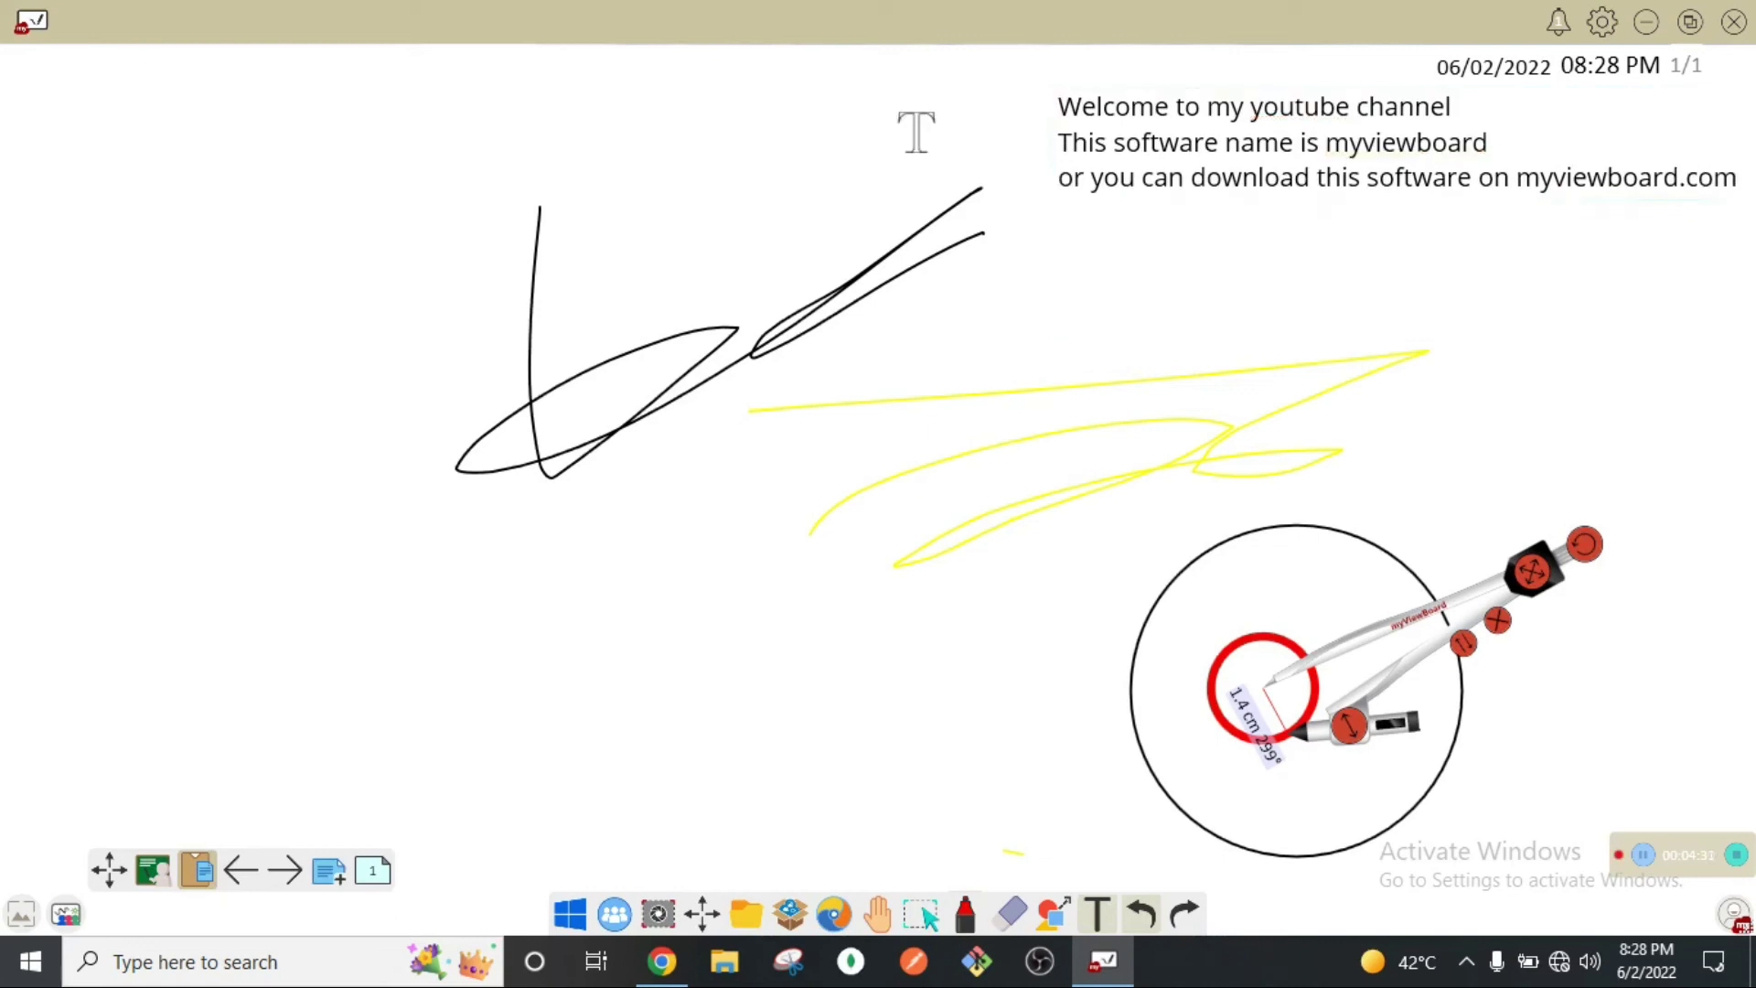
Step: Pan the whiteboard canvas sideways with its text and drawings, and pan partway back
{"action": "left_click", "coordinate": [878, 914]}
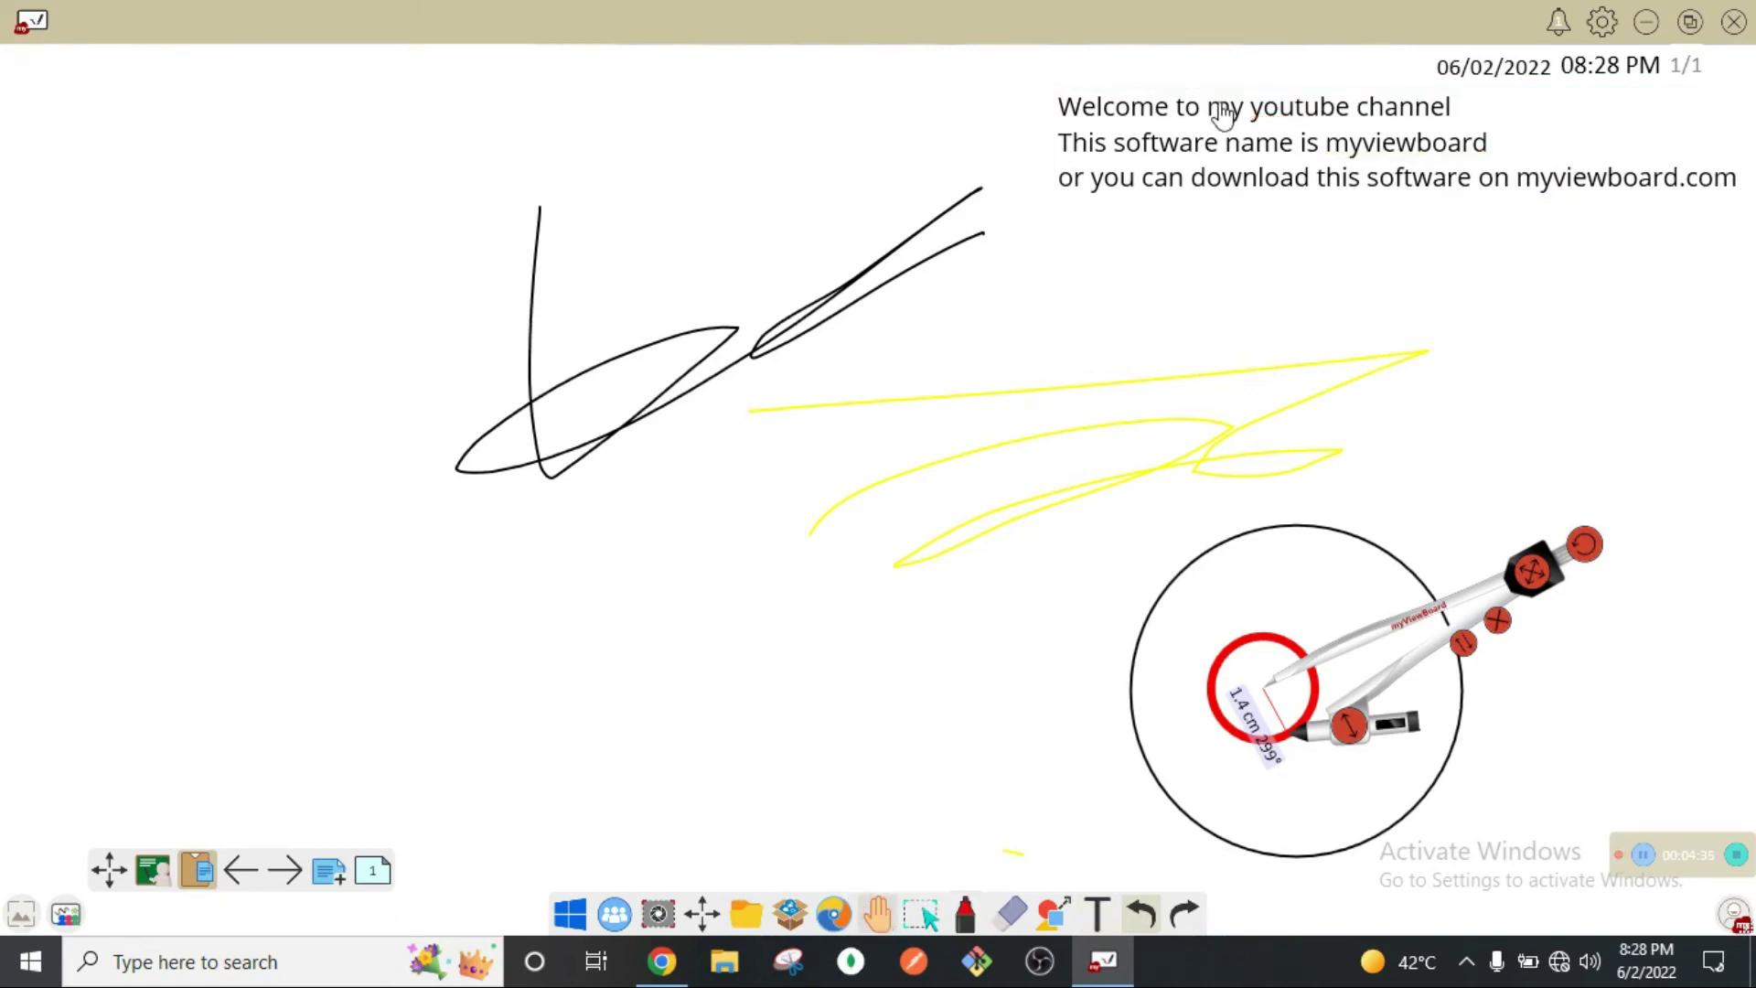
{"action": "left_click_drag", "start_coordinate": [1192, 132], "coordinate": [448, 164]}
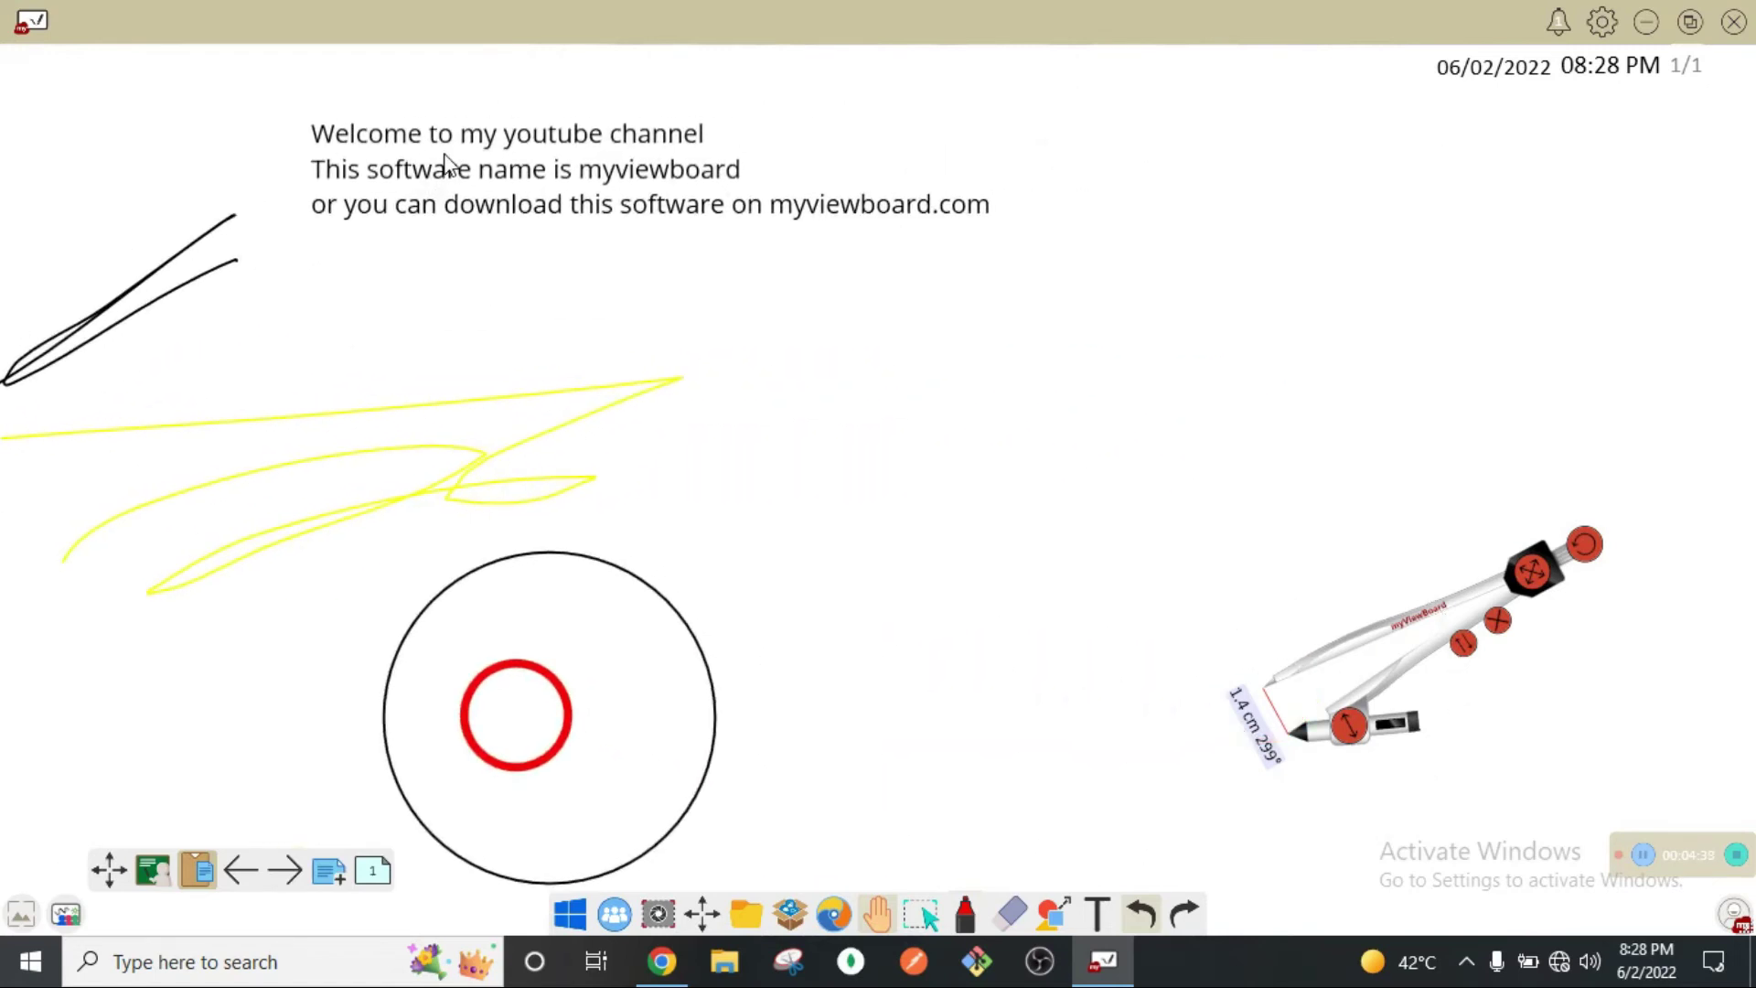
{"action": "left_click_drag", "start_coordinate": [637, 224], "coordinate": [1137, 195]}
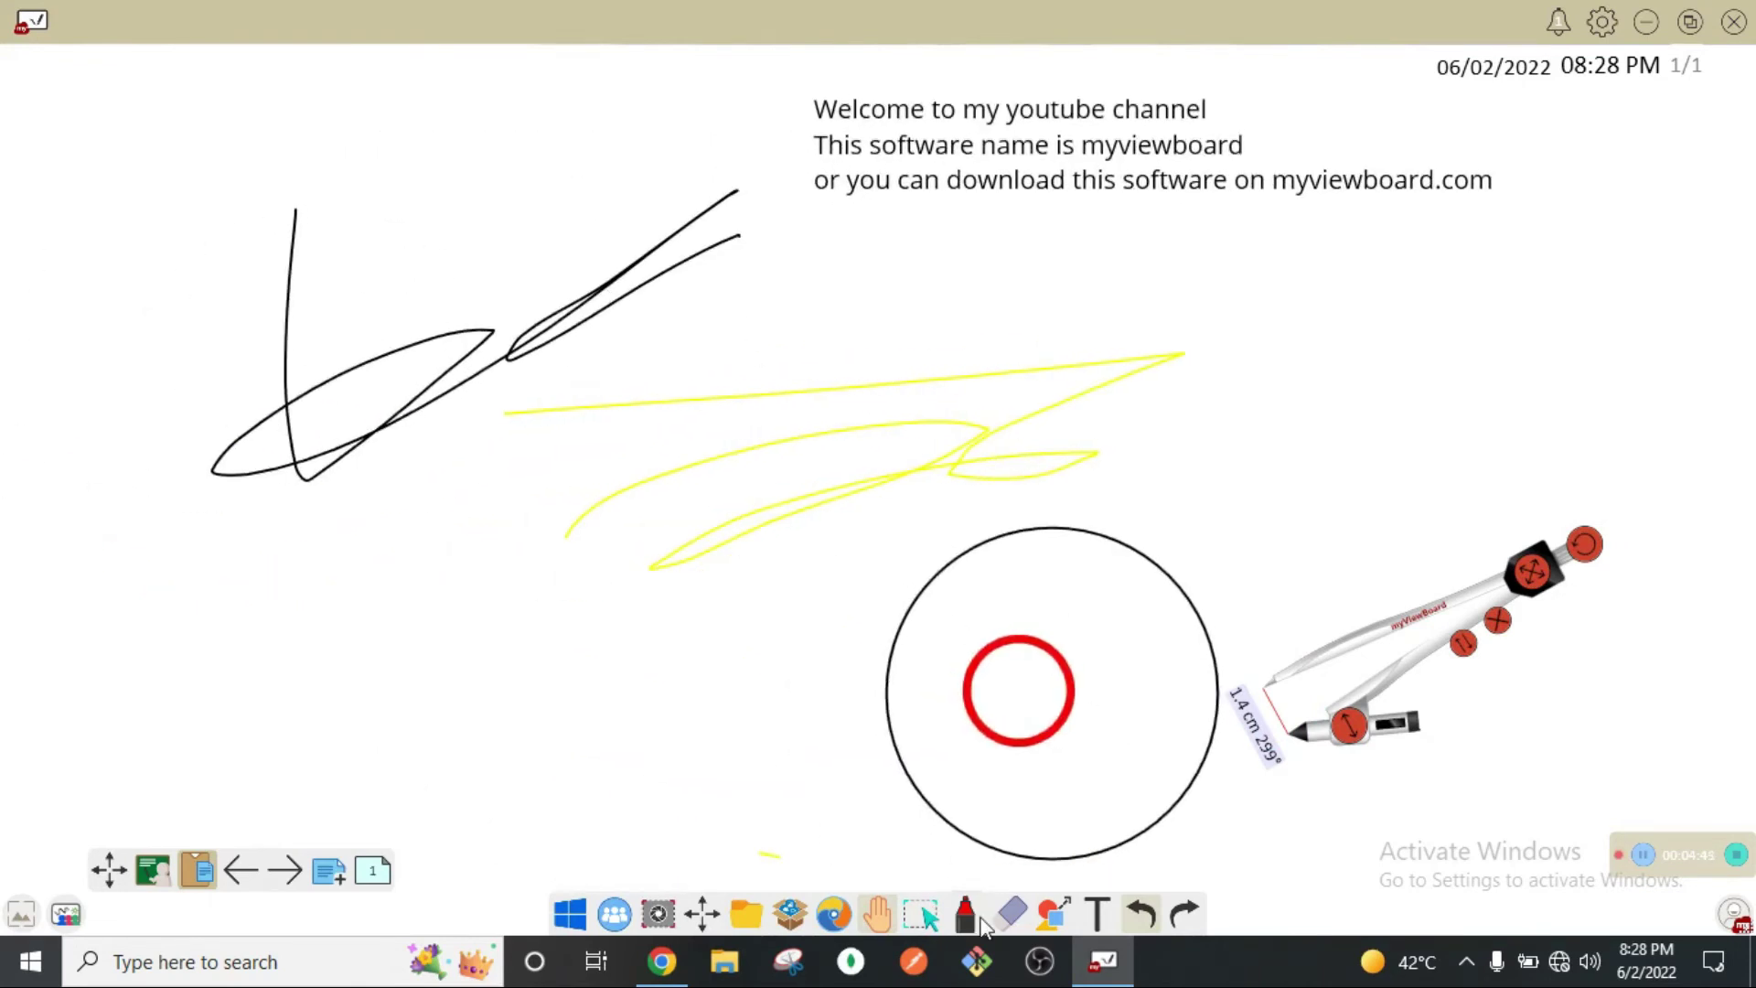
Step: Erase both compass circles and the large yellow and black freehand strokes, and remove the compass from the canvas
{"action": "left_click", "coordinate": [1010, 919]}
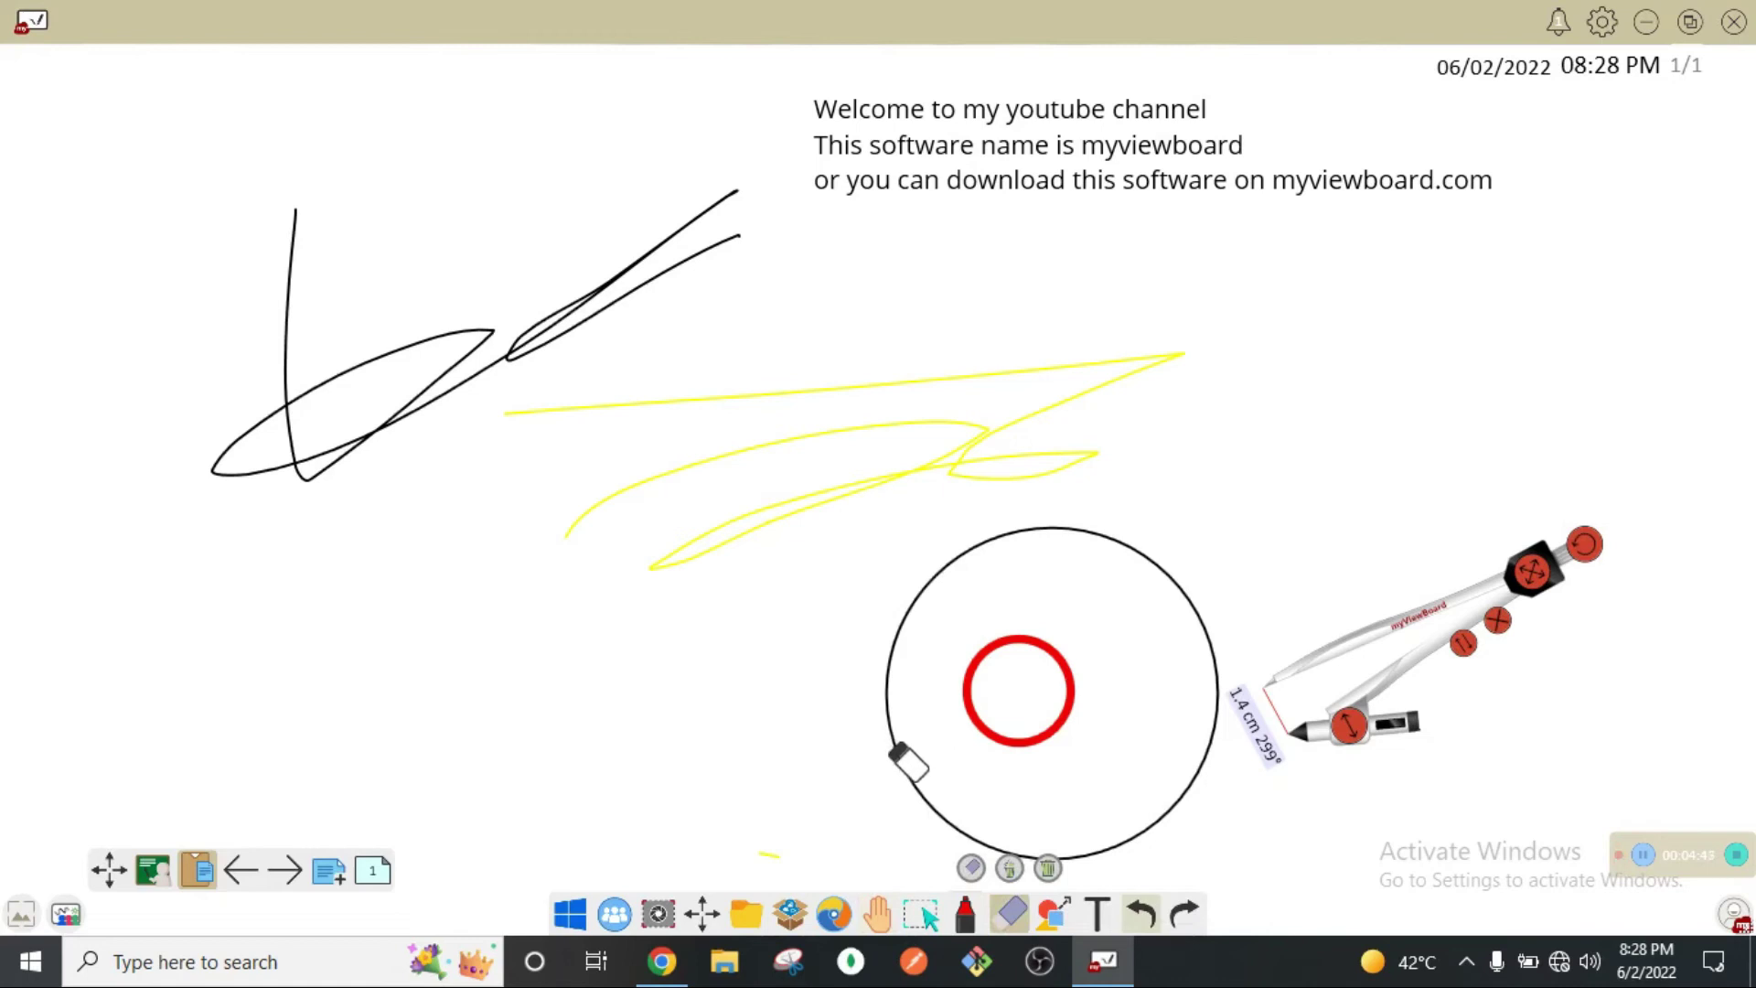
{"action": "mouse_move", "coordinate": [908, 761]}
{"action": "left_mouse_down"}
{"action": "mouse_move", "coordinate": [890, 737]}
{"action": "mouse_move", "coordinate": [969, 723]}
{"action": "left_mouse_up"}
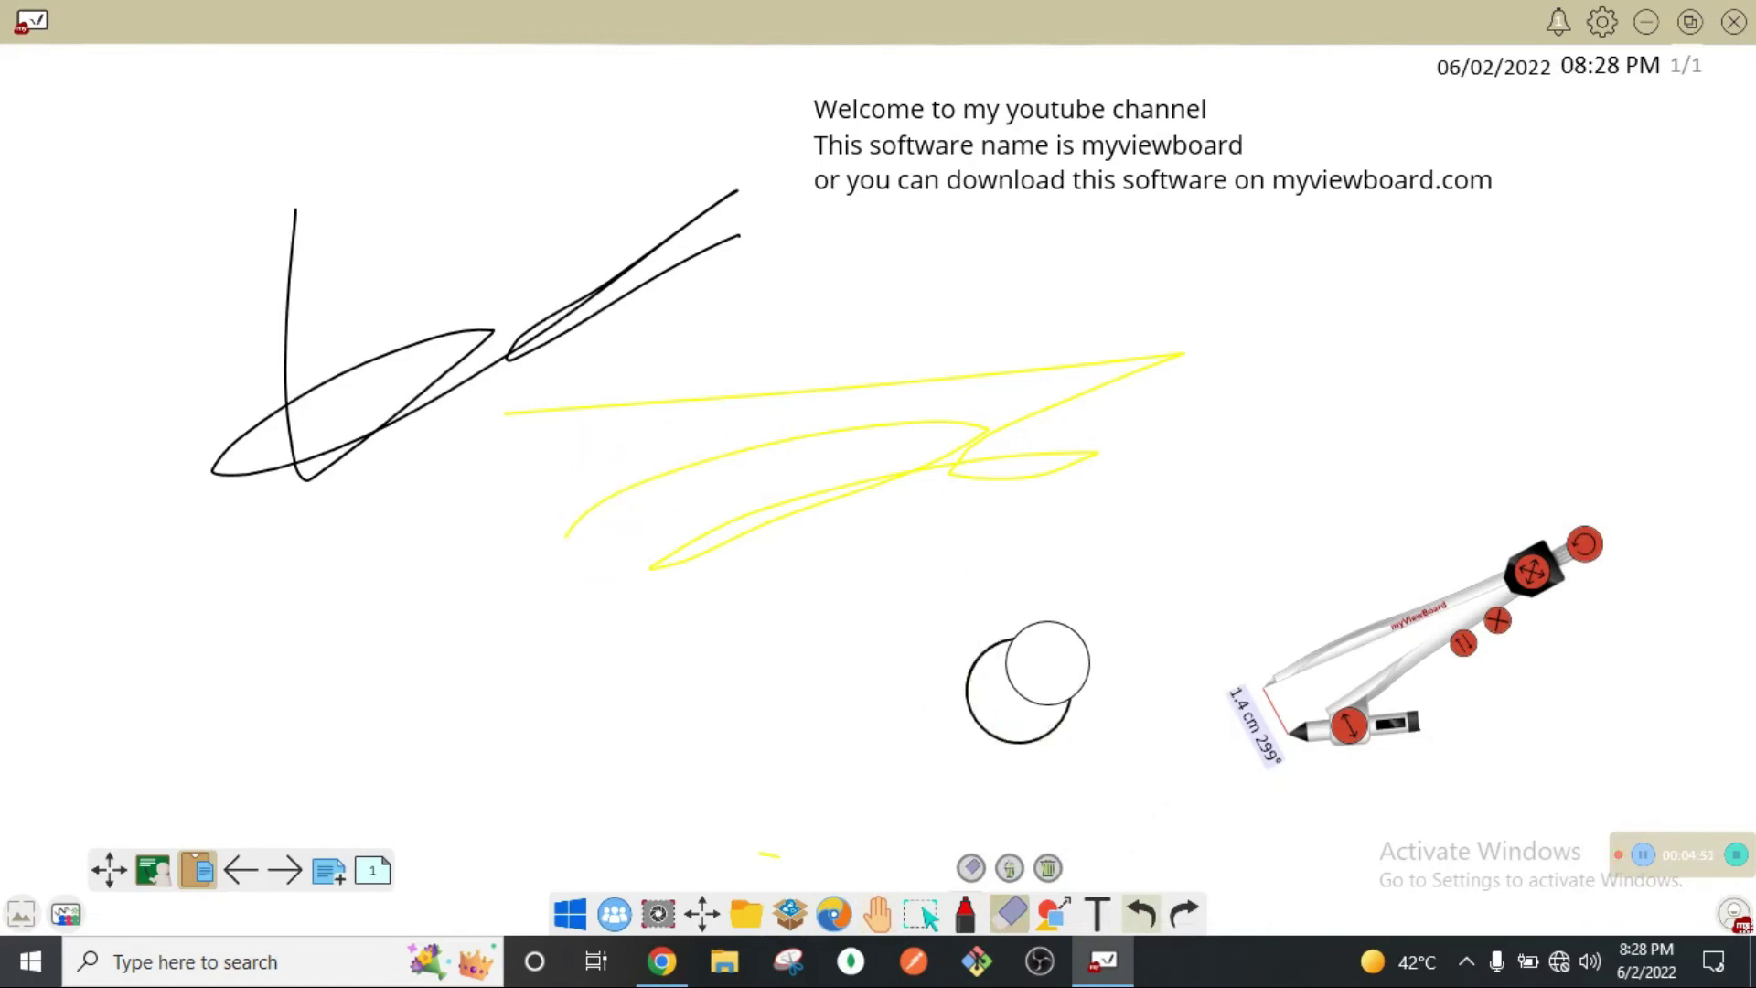
{"action": "mouse_move", "coordinate": [1015, 659]}
{"action": "left_mouse_down"}
{"action": "mouse_move", "coordinate": [941, 737]}
{"action": "mouse_move", "coordinate": [784, 521]}
{"action": "mouse_move", "coordinate": [725, 549]}
{"action": "mouse_move", "coordinate": [1400, 322]}
{"action": "mouse_move", "coordinate": [850, 380]}
{"action": "mouse_move", "coordinate": [474, 682]}
{"action": "mouse_move", "coordinate": [885, 275]}
{"action": "mouse_move", "coordinate": [470, 361]}
{"action": "mouse_move", "coordinate": [348, 549]}
{"action": "mouse_move", "coordinate": [257, 431]}
{"action": "mouse_move", "coordinate": [353, 373]}
{"action": "mouse_move", "coordinate": [216, 522]}
{"action": "mouse_move", "coordinate": [291, 219]}
{"action": "left_mouse_up"}
{"action": "mouse_move", "coordinate": [329, 8]}
{"action": "left_mouse_down"}
{"action": "mouse_move", "coordinate": [254, 457]}
{"action": "mouse_move", "coordinate": [674, 125]}
{"action": "mouse_move", "coordinate": [808, 108]}
{"action": "left_mouse_up"}
{"action": "double_click", "coordinate": [818, 111]}
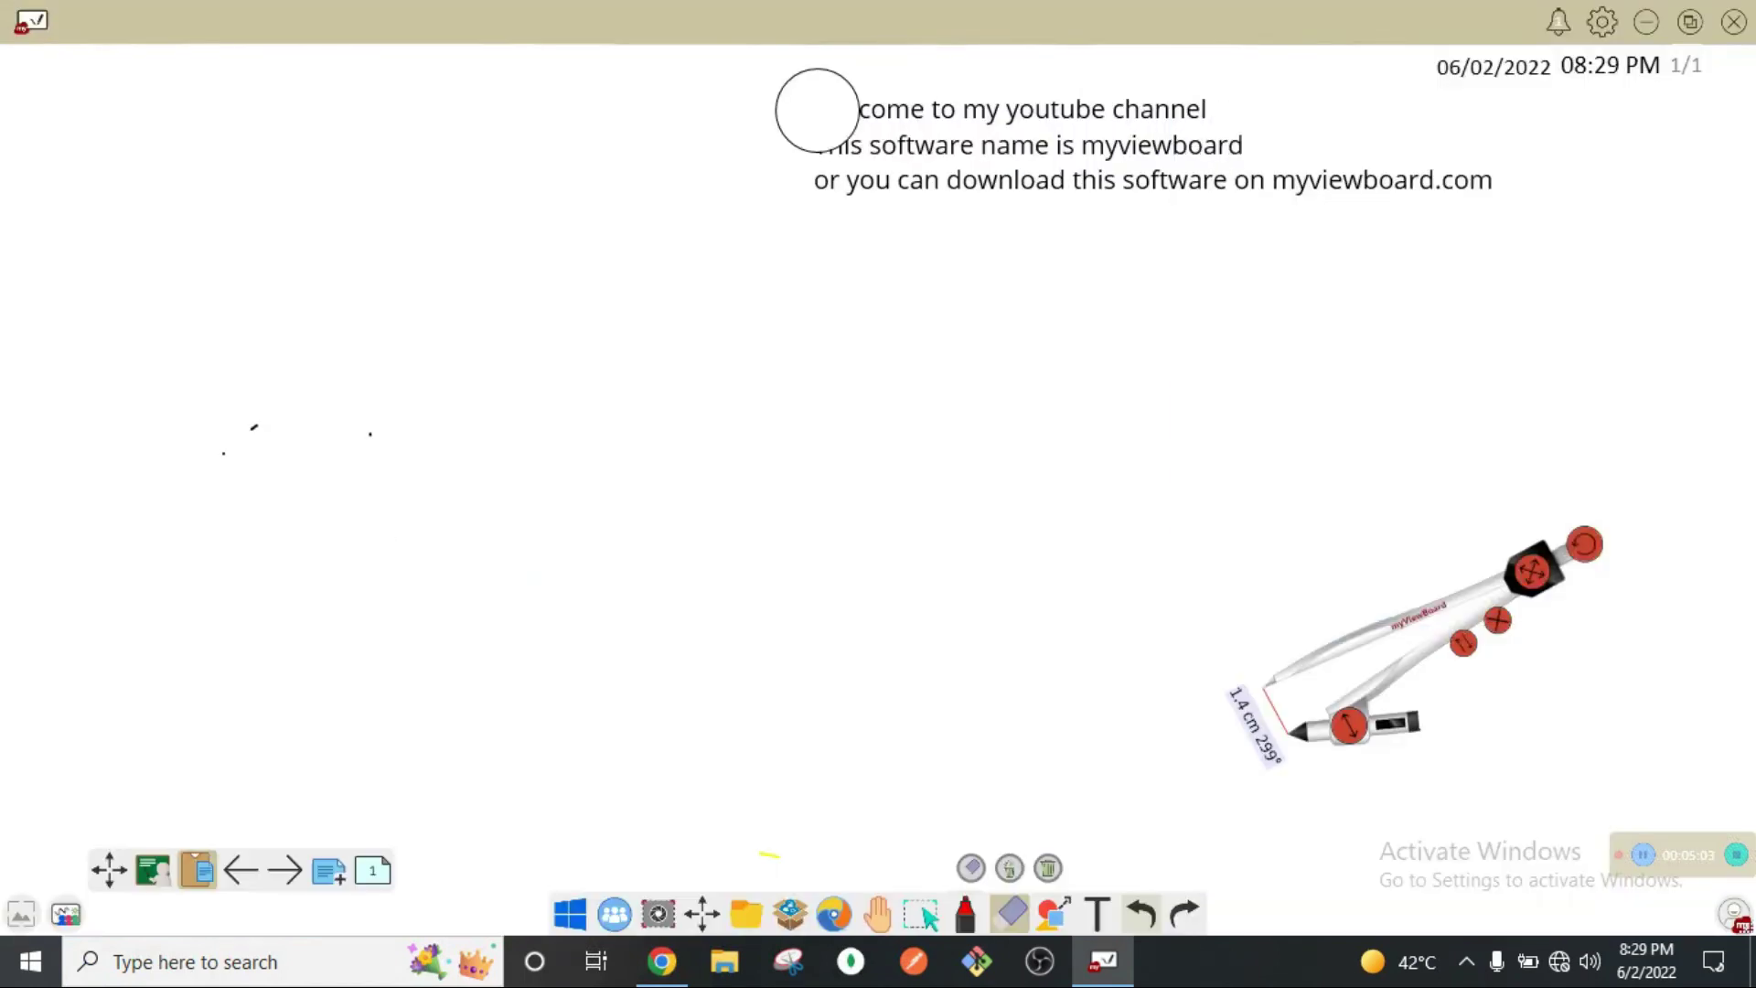
{"action": "mouse_move", "coordinate": [311, 450]}
{"action": "left_mouse_down"}
{"action": "mouse_move", "coordinate": [274, 447]}
{"action": "mouse_move", "coordinate": [412, 459]}
{"action": "mouse_move", "coordinate": [274, 494]}
{"action": "left_mouse_up"}
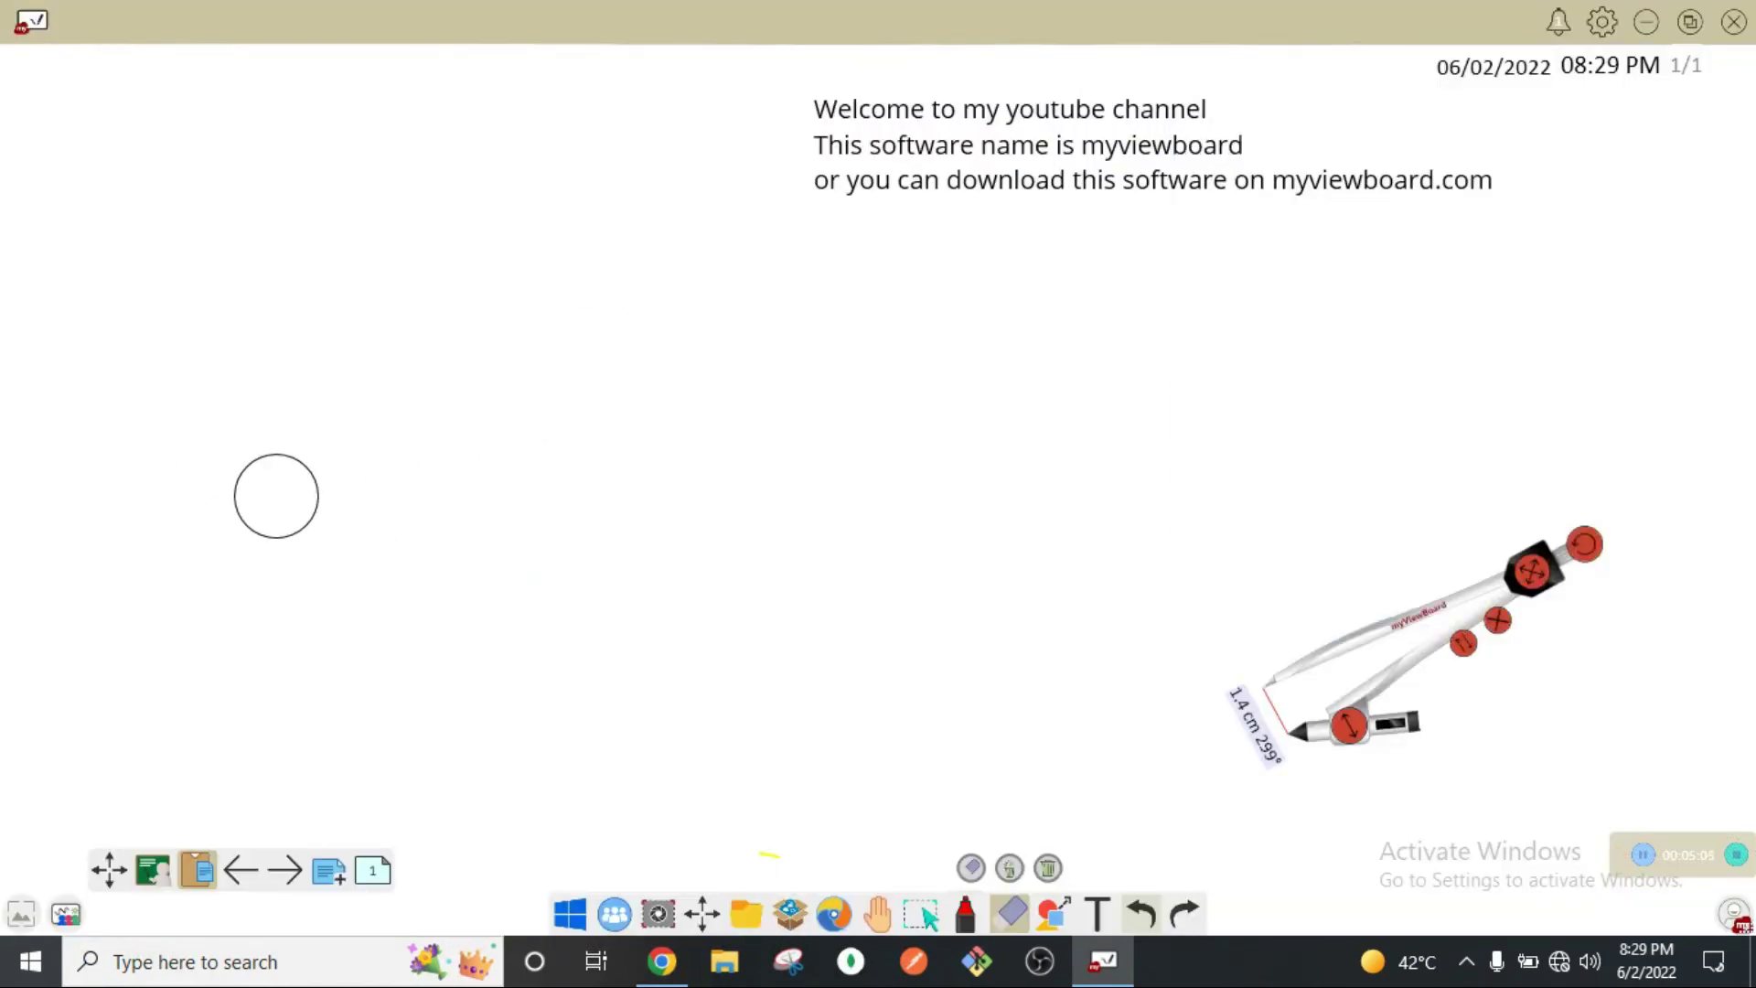
{"action": "left_click", "coordinate": [1497, 620]}
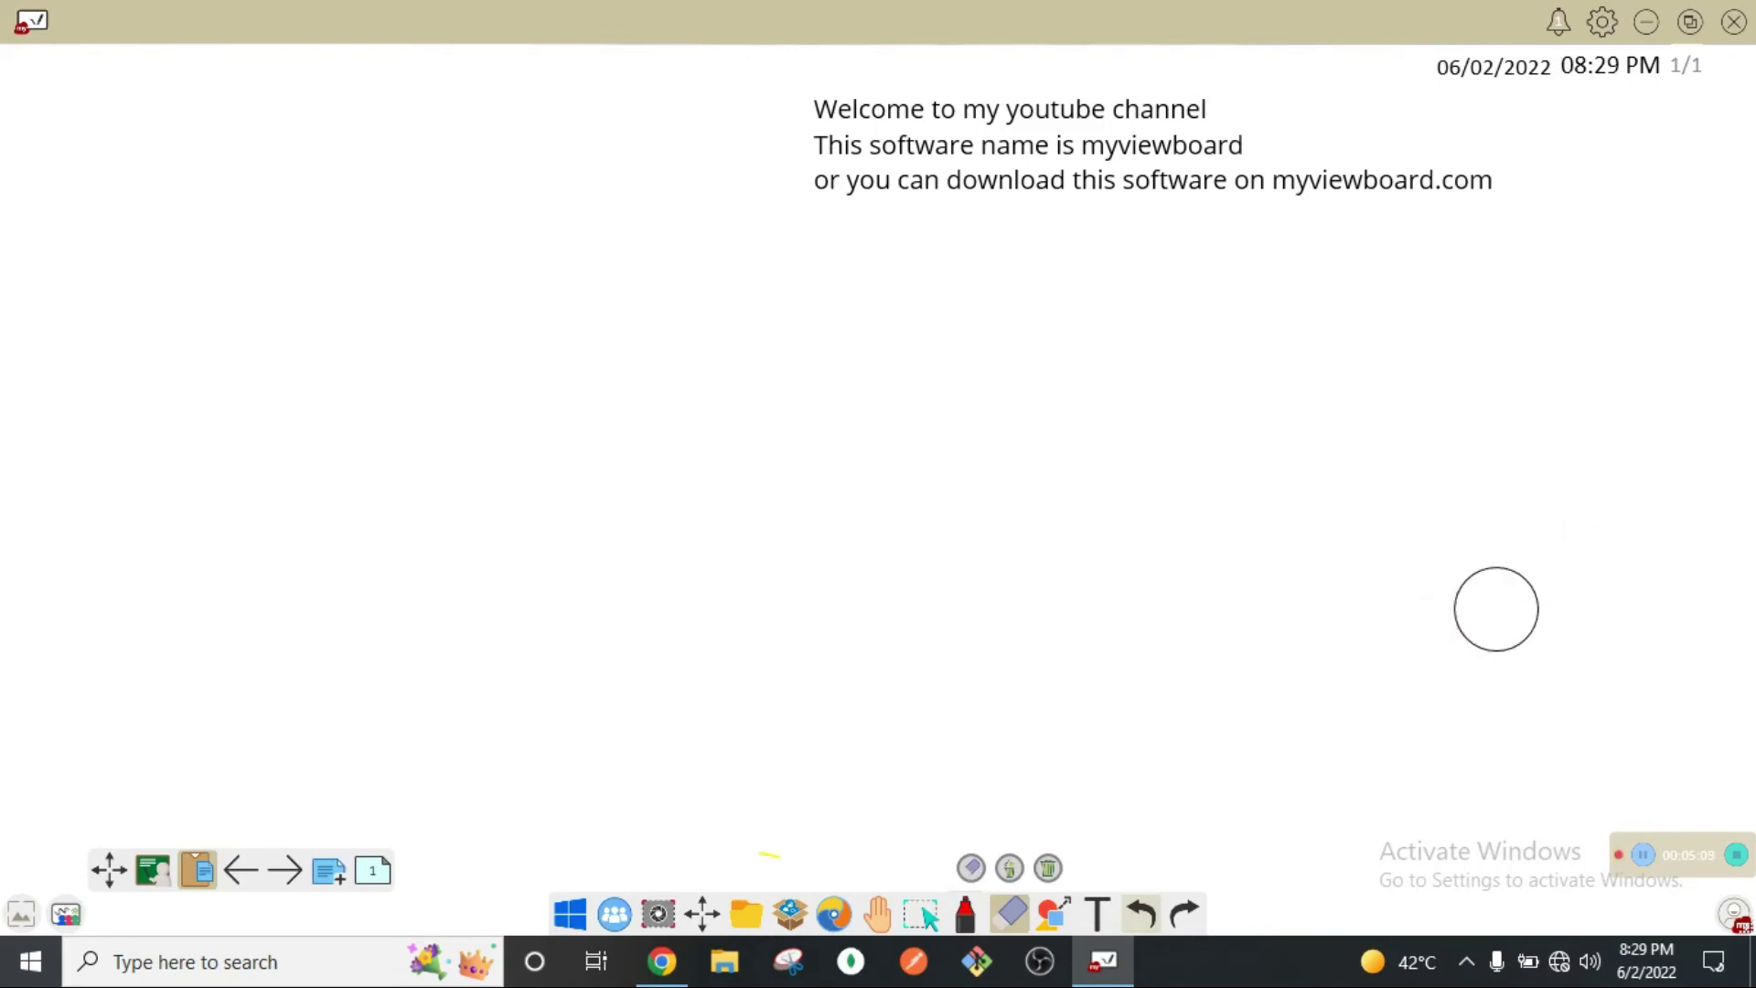
Step: Place a horizontal ruler on the canvas below the welcome text and close the tool collection
{"action": "left_click", "coordinate": [804, 920]}
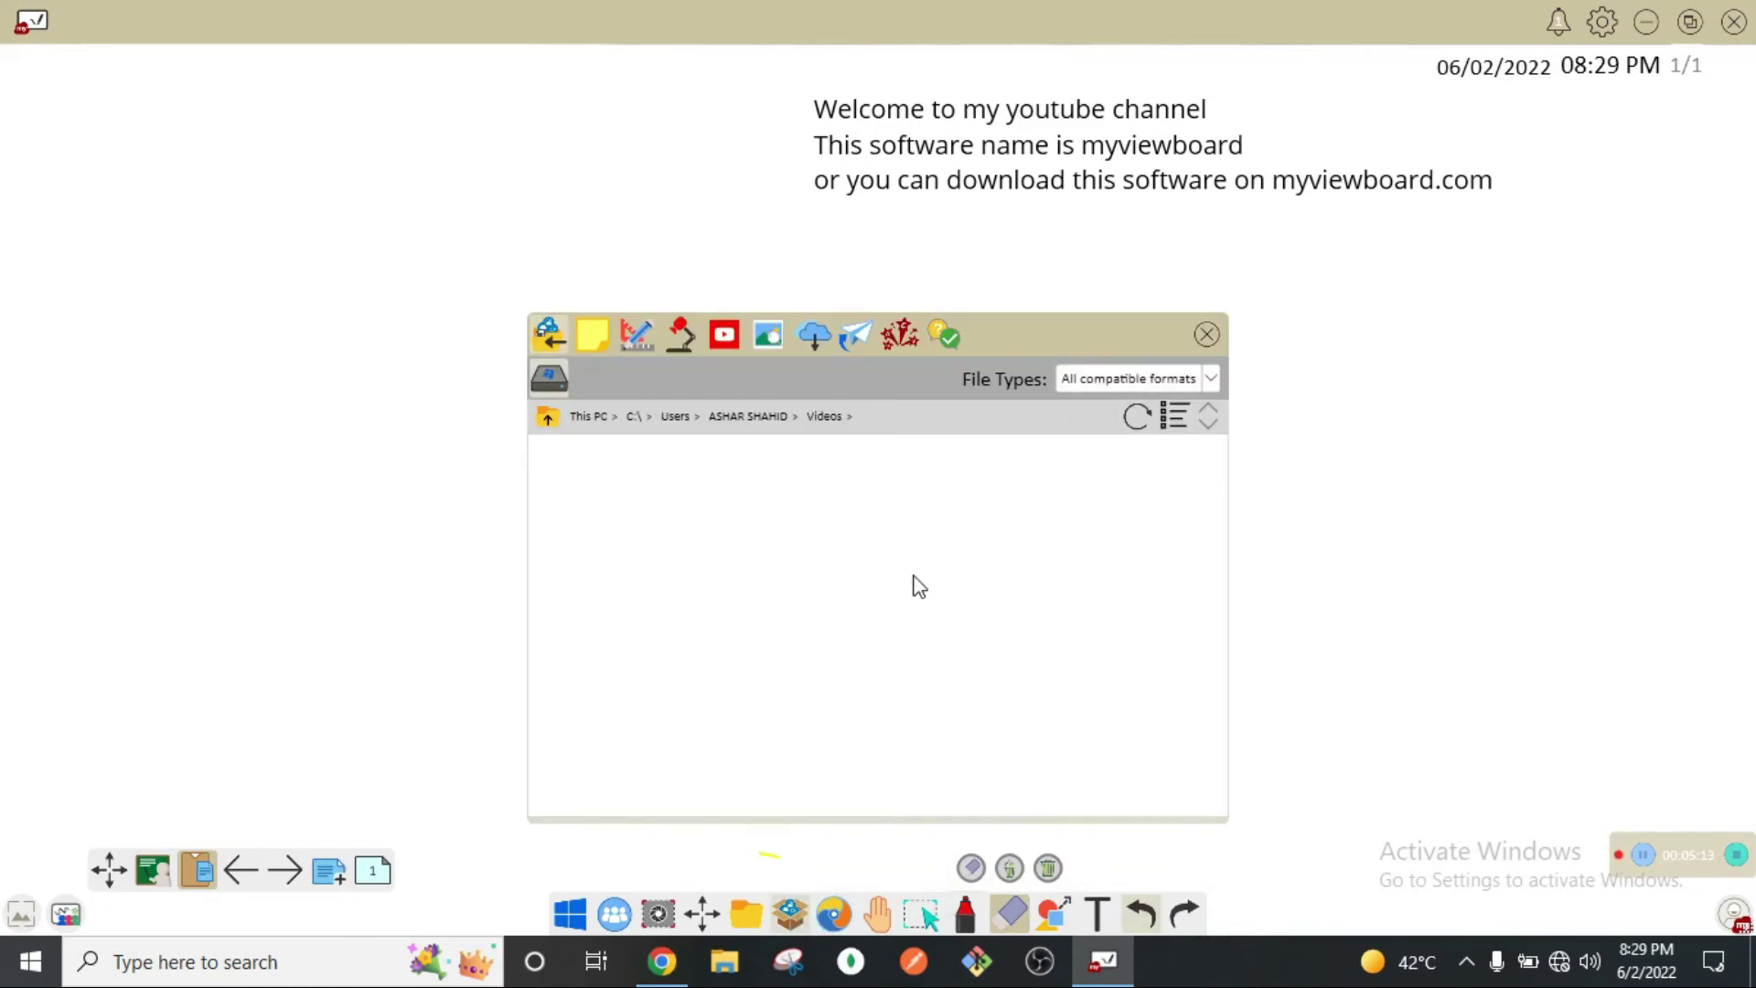
{"action": "left_click", "coordinate": [634, 335]}
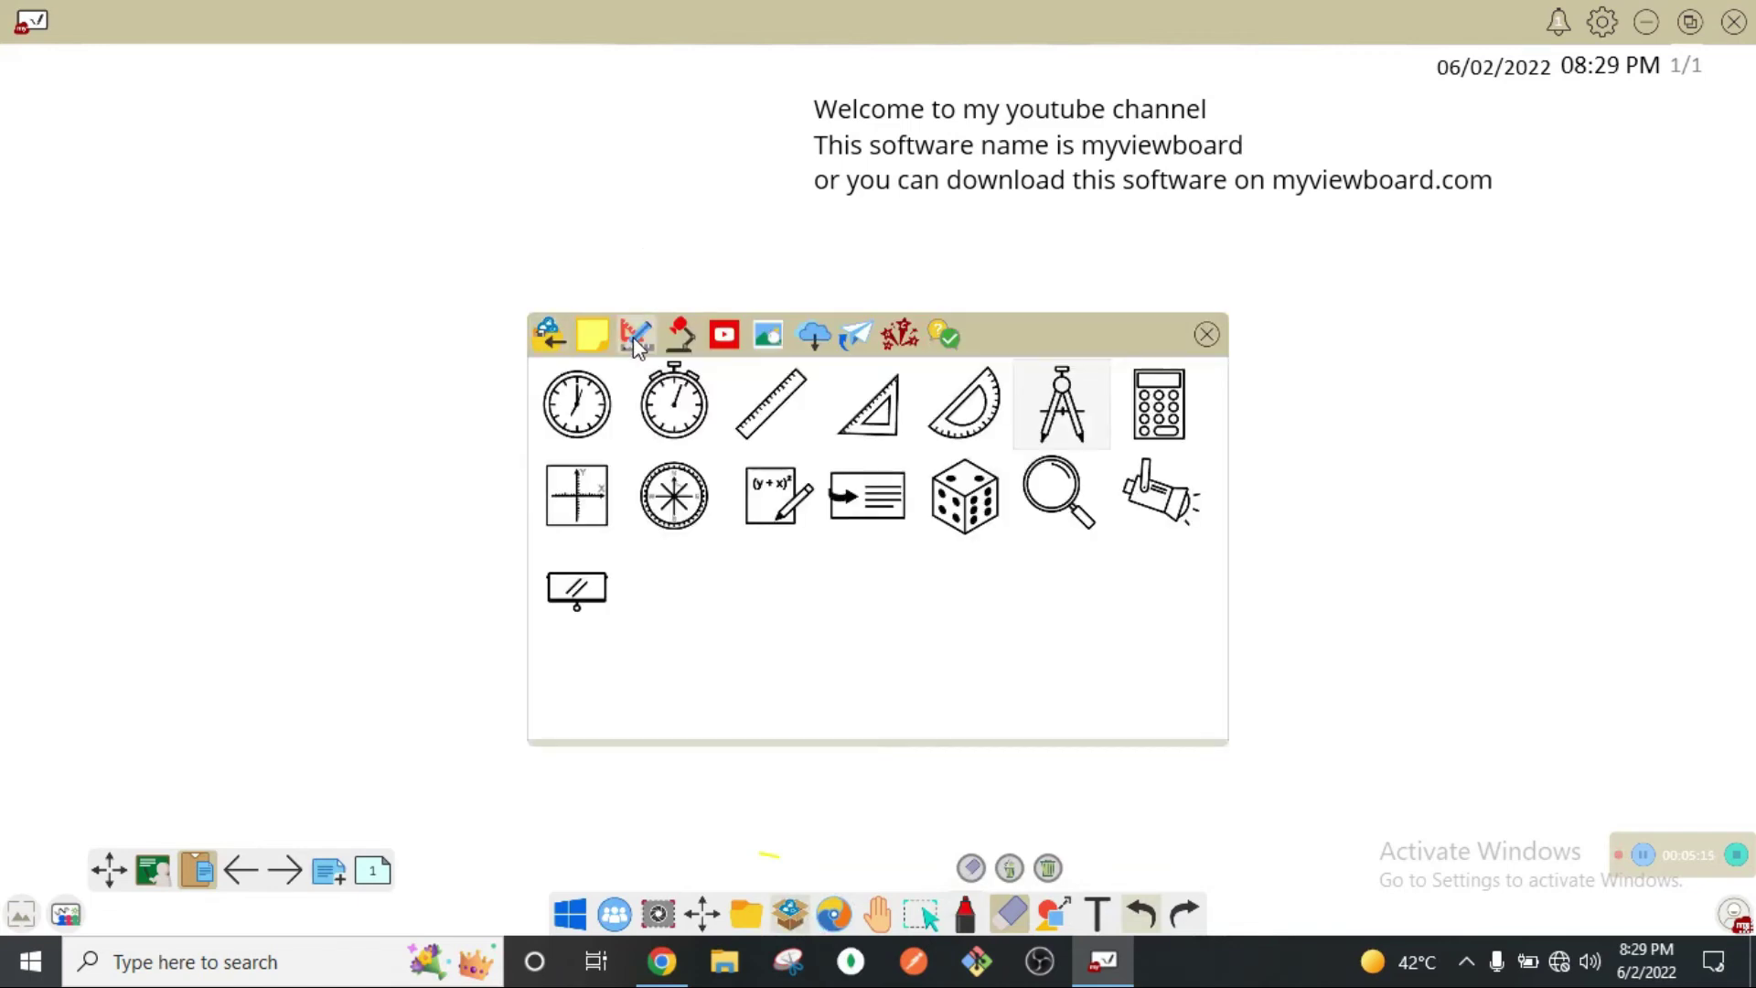
{"action": "left_click_drag", "start_coordinate": [770, 420], "coordinate": [345, 313]}
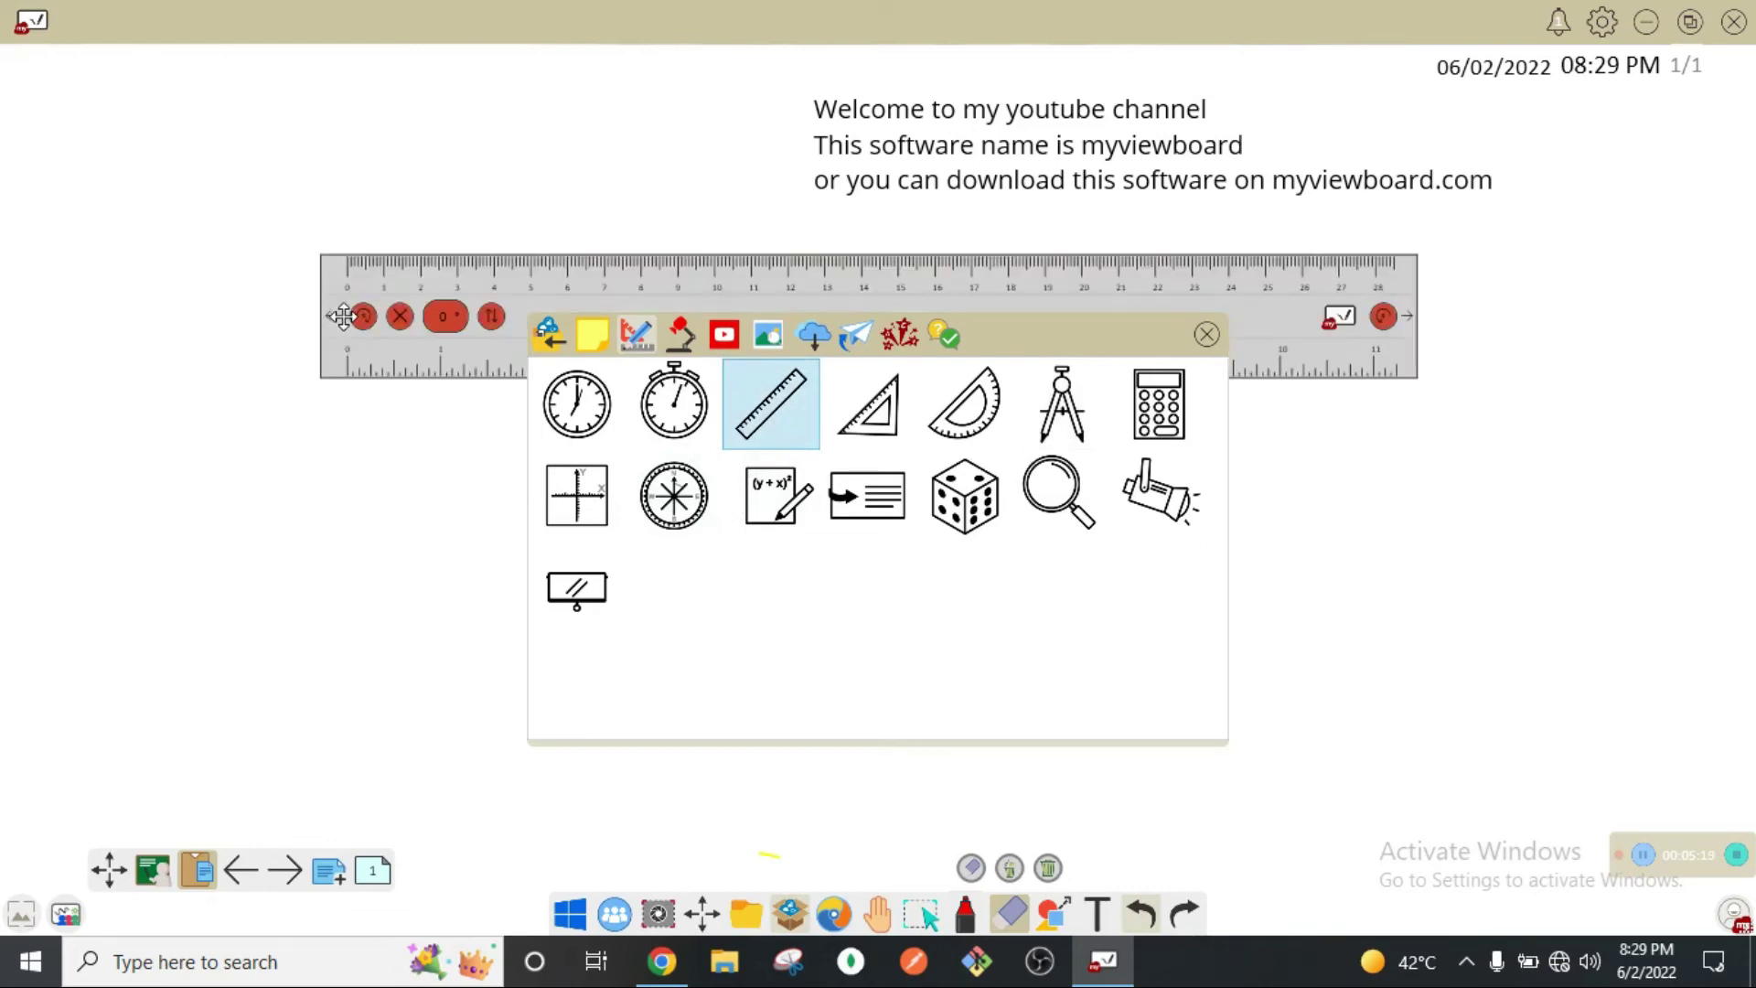
{"action": "left_click", "coordinate": [1207, 334]}
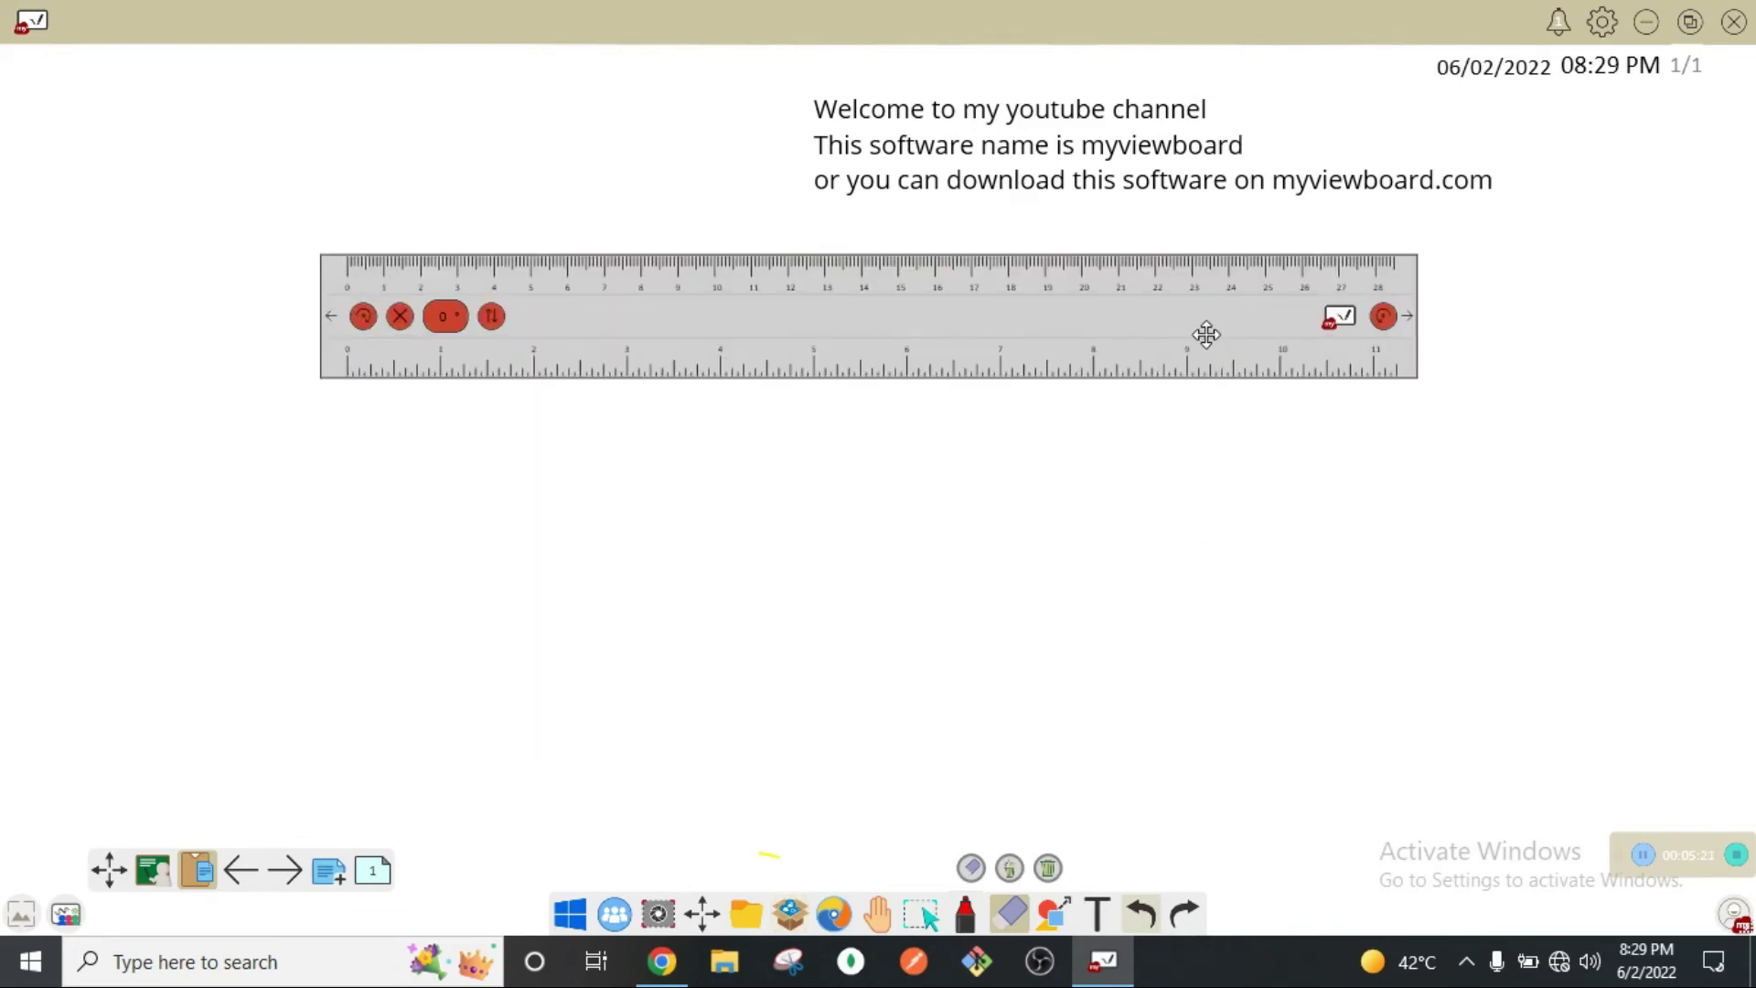
Step: Draw red straight lines along the ruler's full upper and lower edges with the pen, and remove the ruler
{"action": "left_click", "coordinate": [965, 914]}
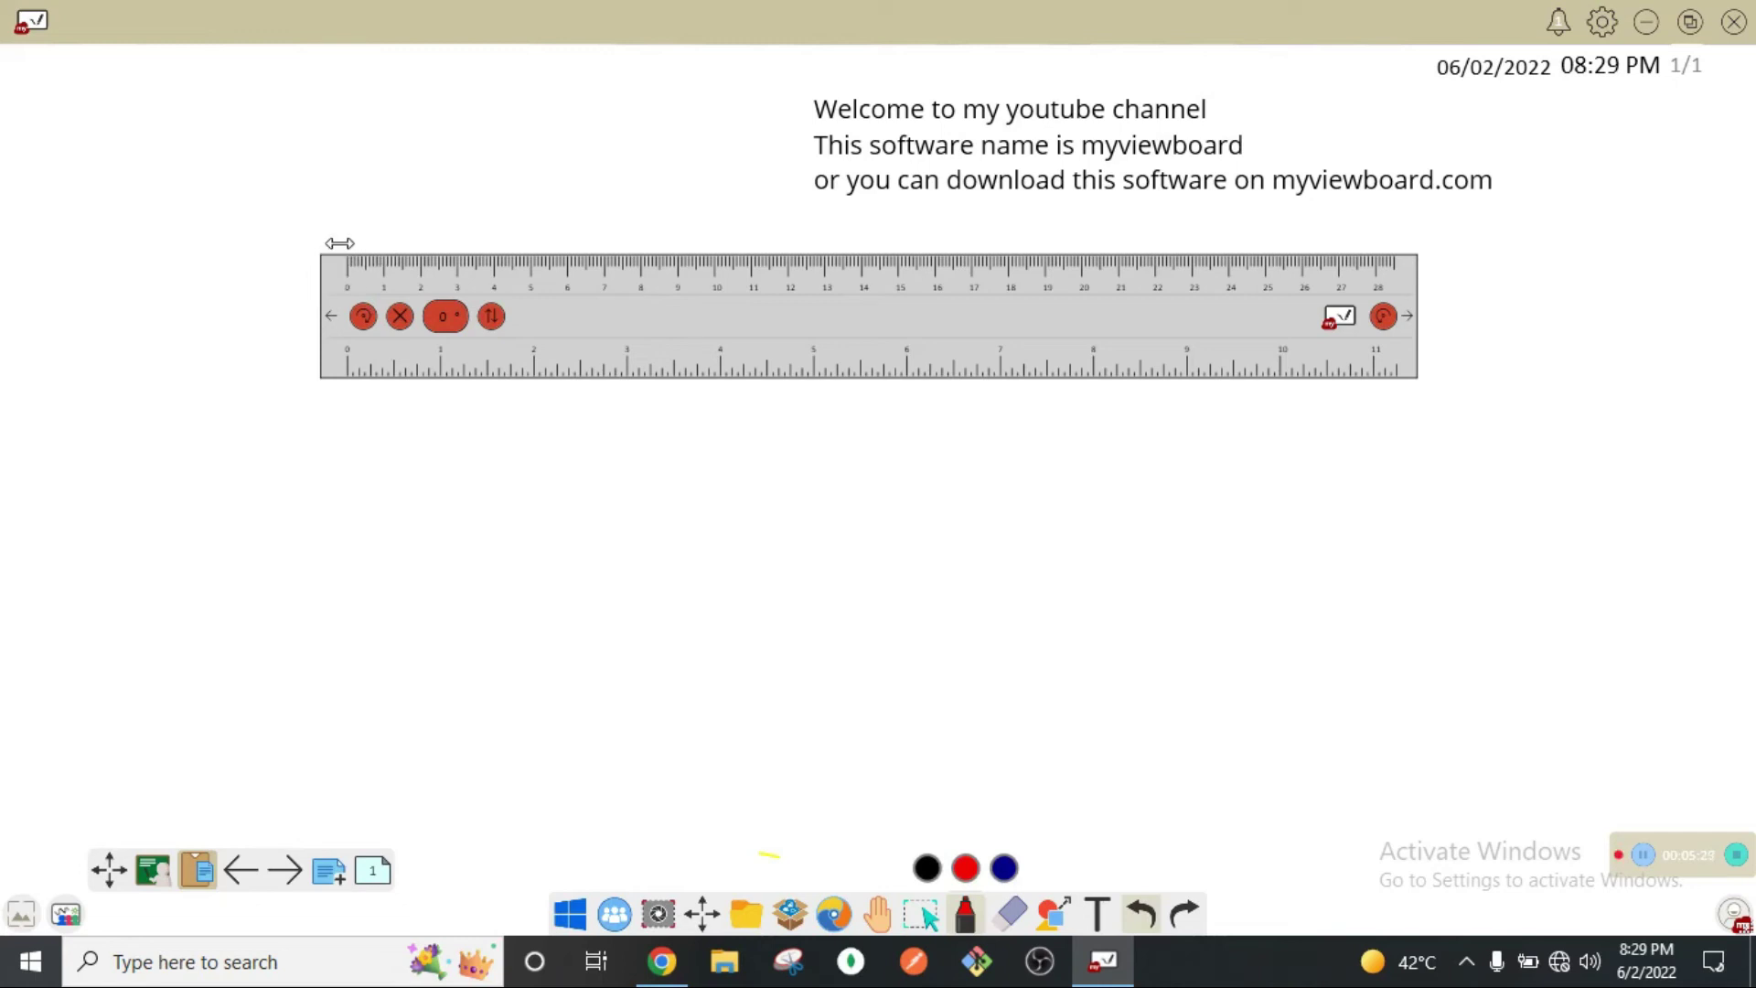
{"action": "mouse_move", "coordinate": [353, 255]}
{"action": "left_mouse_down"}
{"action": "mouse_move", "coordinate": [1117, 340]}
{"action": "mouse_move", "coordinate": [1400, 303]}
{"action": "left_mouse_up"}
{"action": "mouse_move", "coordinate": [1399, 392]}
{"action": "left_mouse_down"}
{"action": "mouse_move", "coordinate": [415, 430]}
{"action": "mouse_move", "coordinate": [351, 388]}
{"action": "left_mouse_up"}
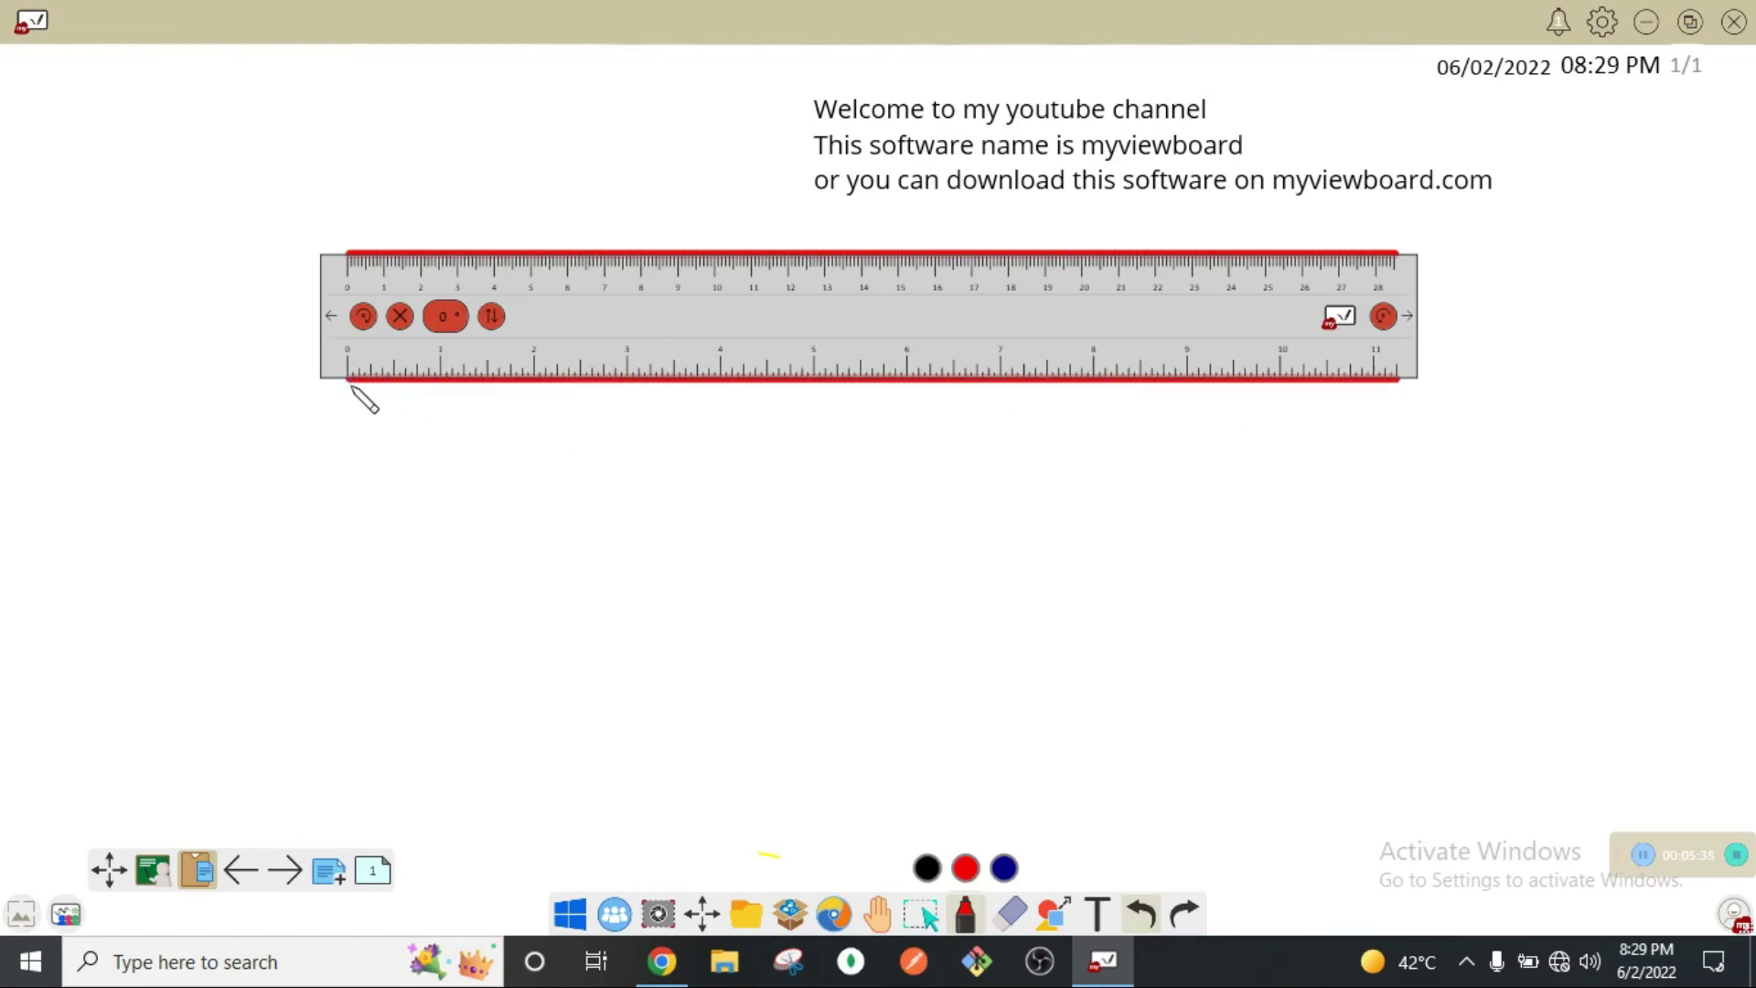
{"action": "left_click", "coordinate": [401, 318]}
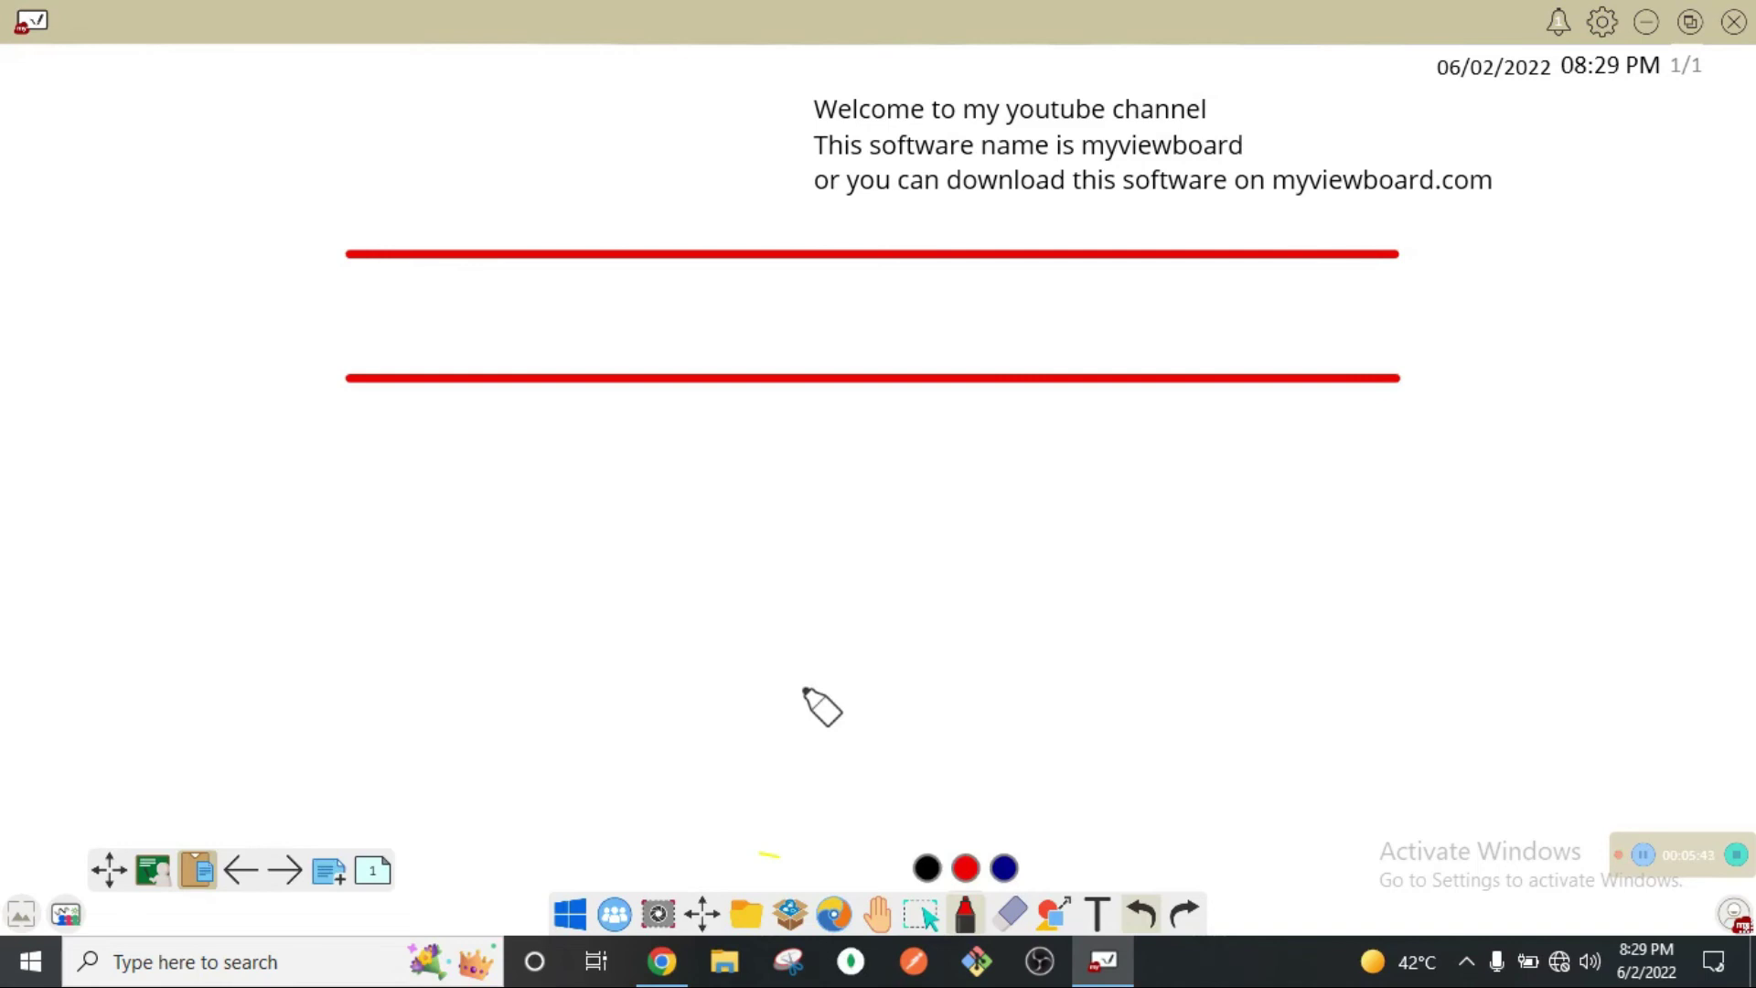
Step: View the whiteboard's built-in web browser and close it
{"action": "left_click", "coordinate": [834, 916]}
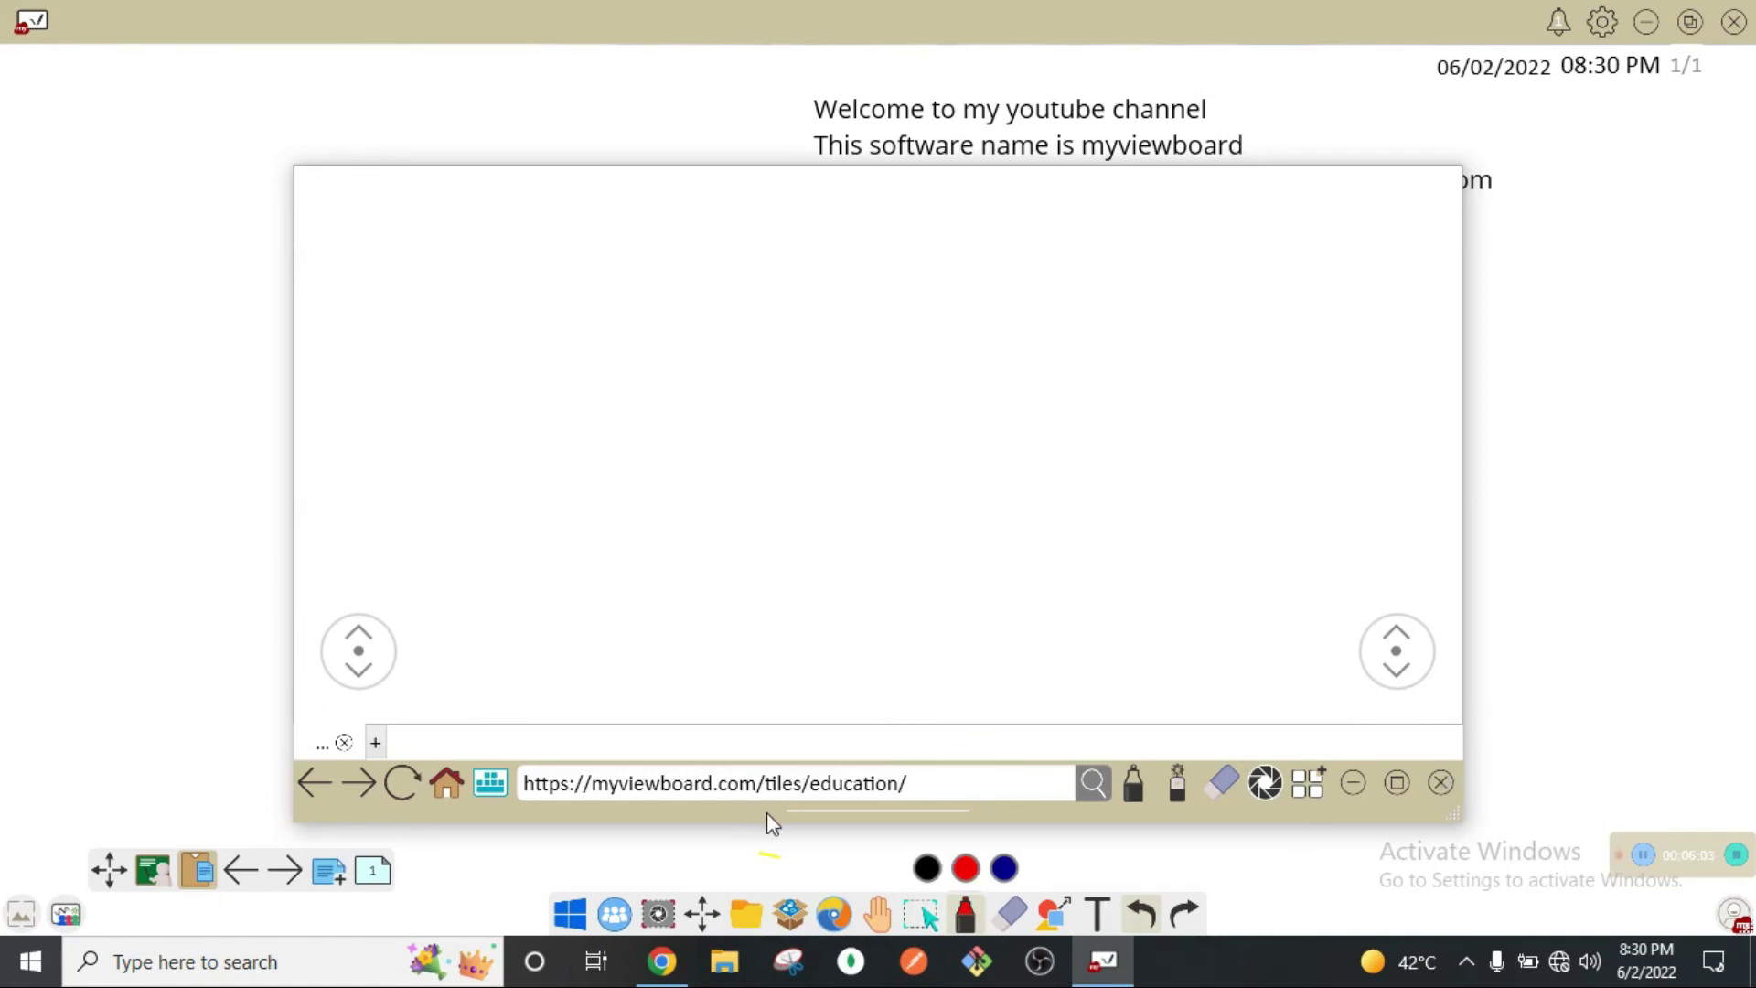
{"action": "left_click", "coordinate": [1441, 785]}
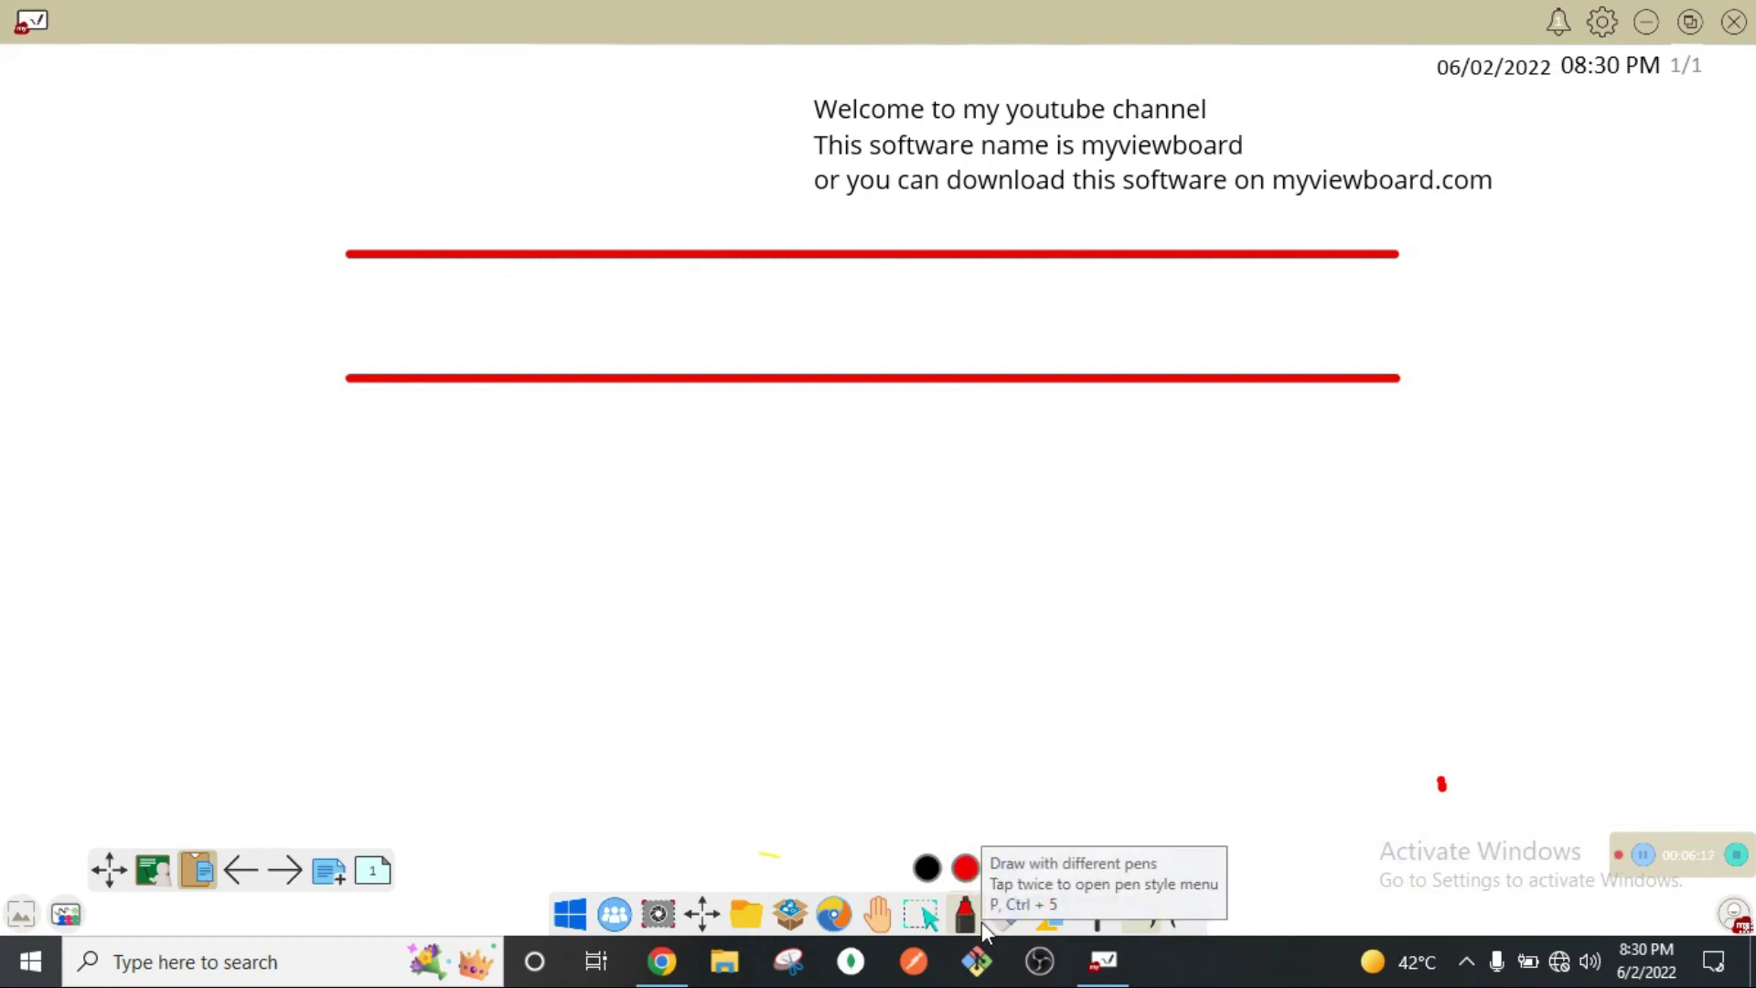
Step: Look through the resource collection's classroom tools, sticky-note colours and local Videos folder, and close the collection
{"action": "left_click", "coordinate": [792, 914]}
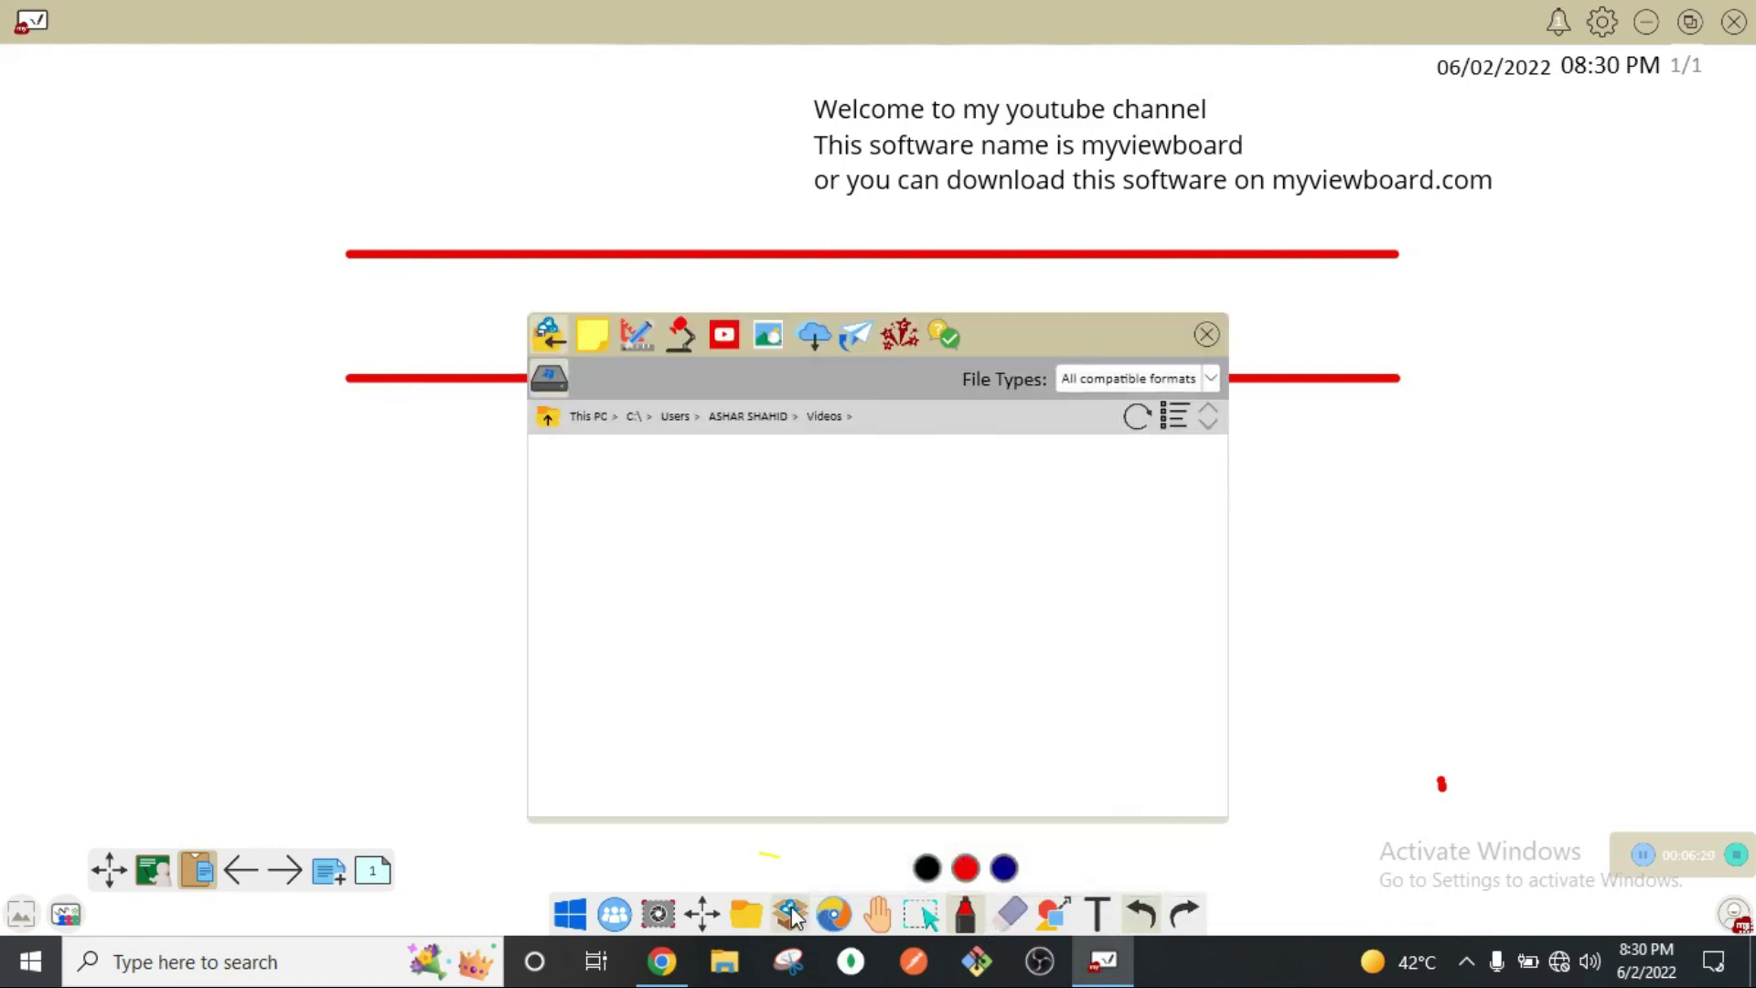
{"action": "left_click", "coordinate": [637, 338]}
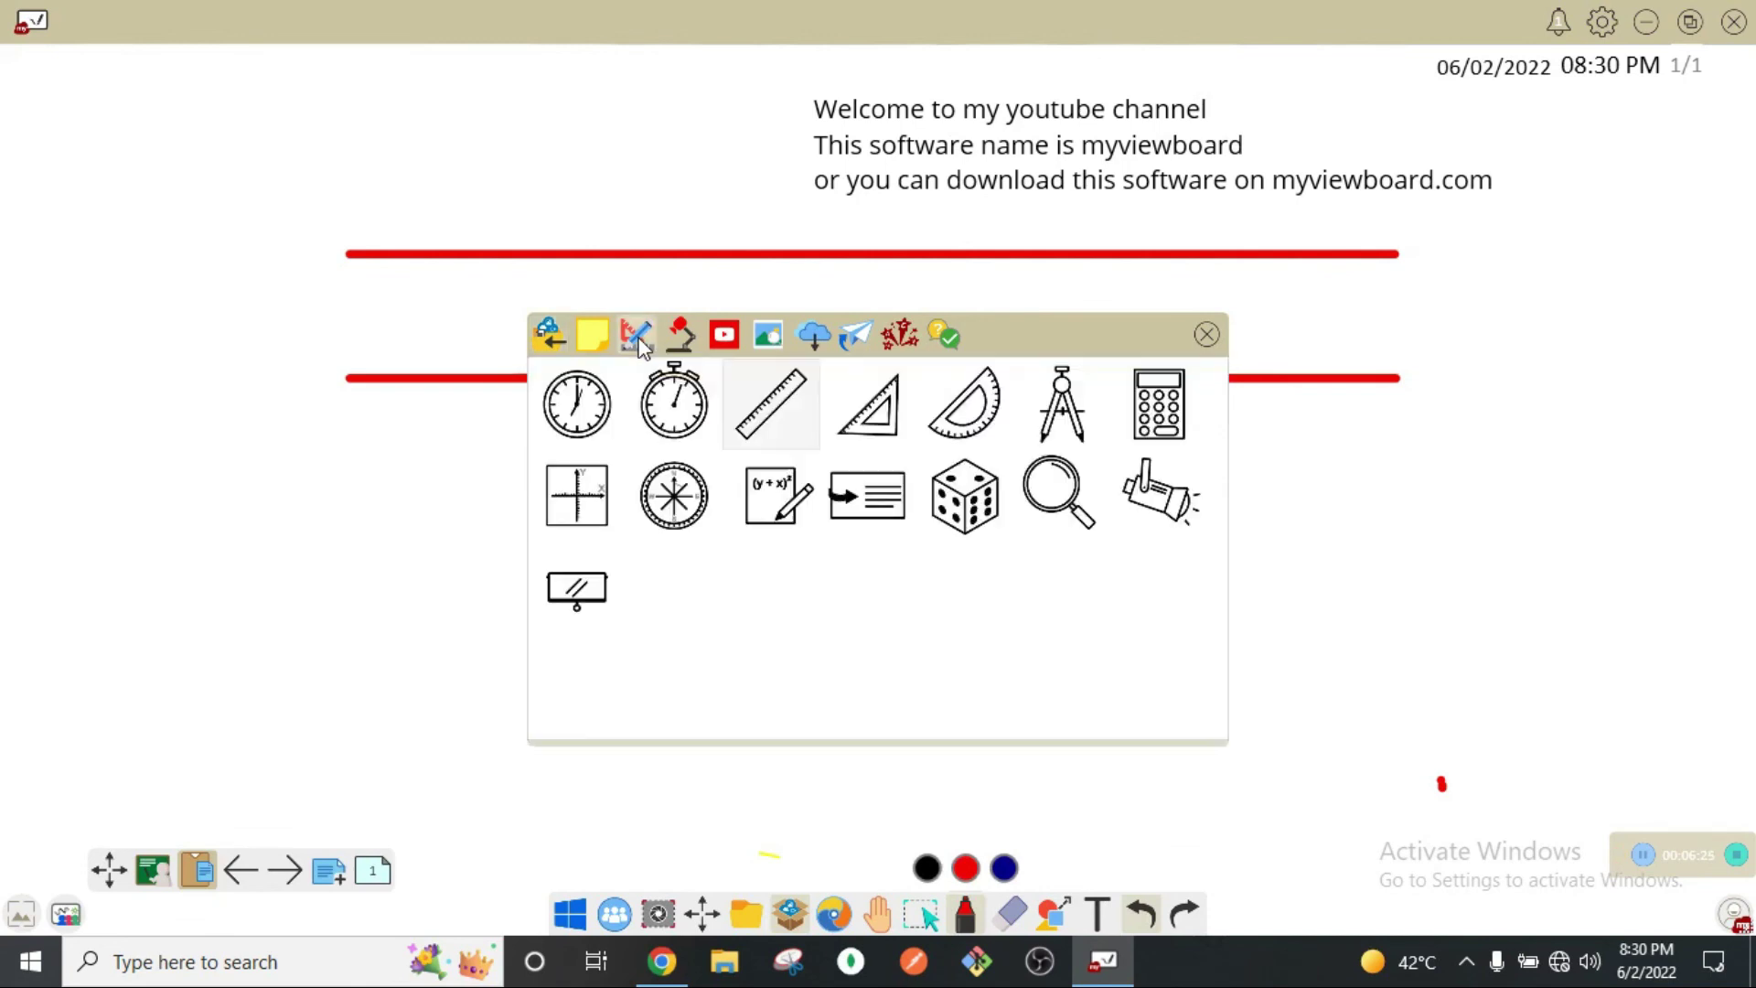
{"action": "left_click", "coordinate": [574, 342]}
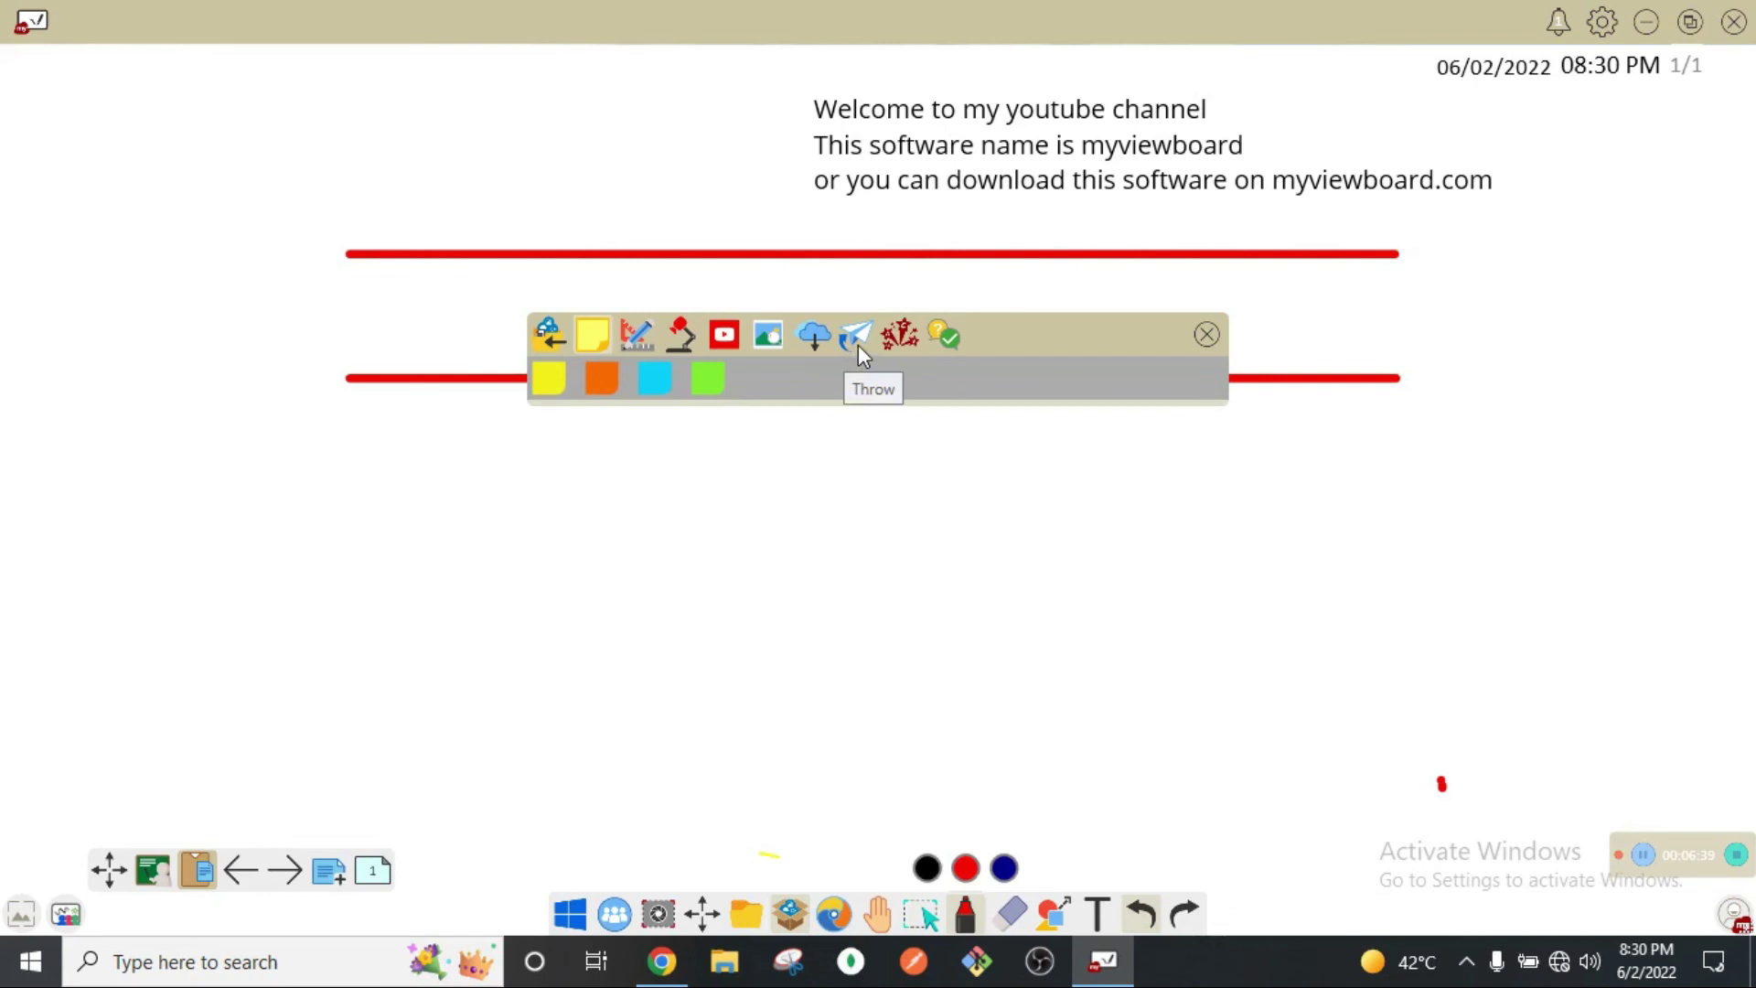
{"action": "left_click", "coordinate": [548, 340]}
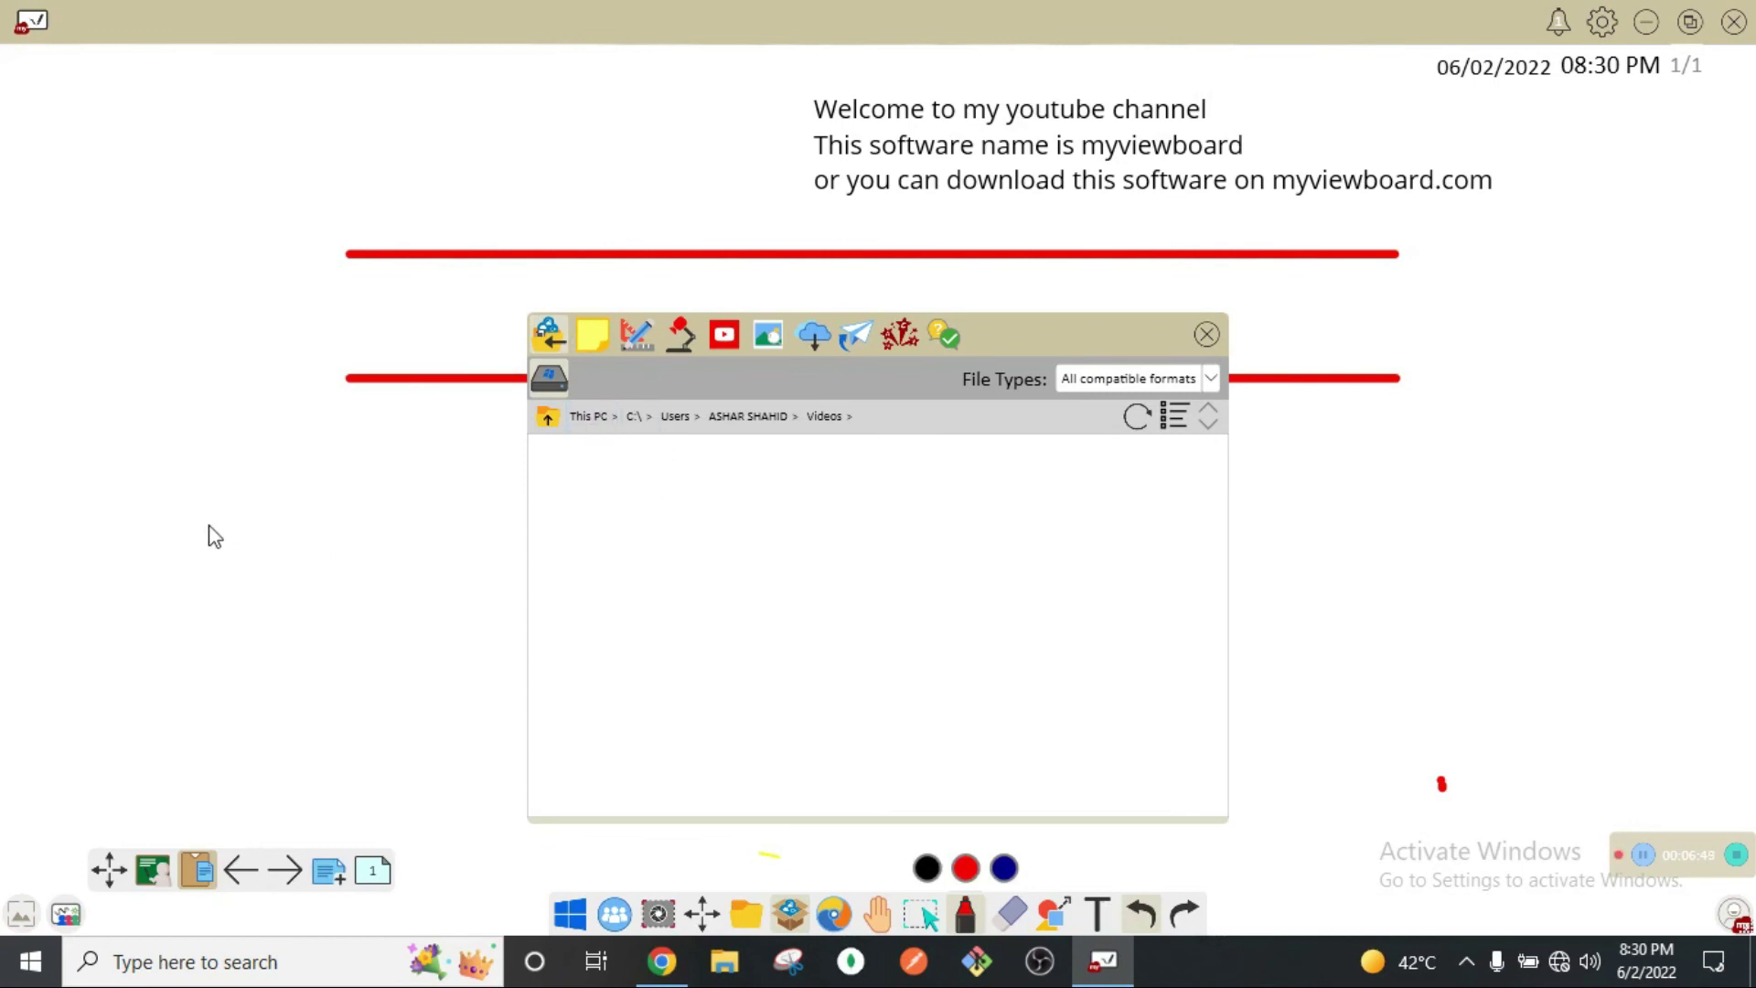
{"action": "left_click", "coordinate": [1206, 334]}
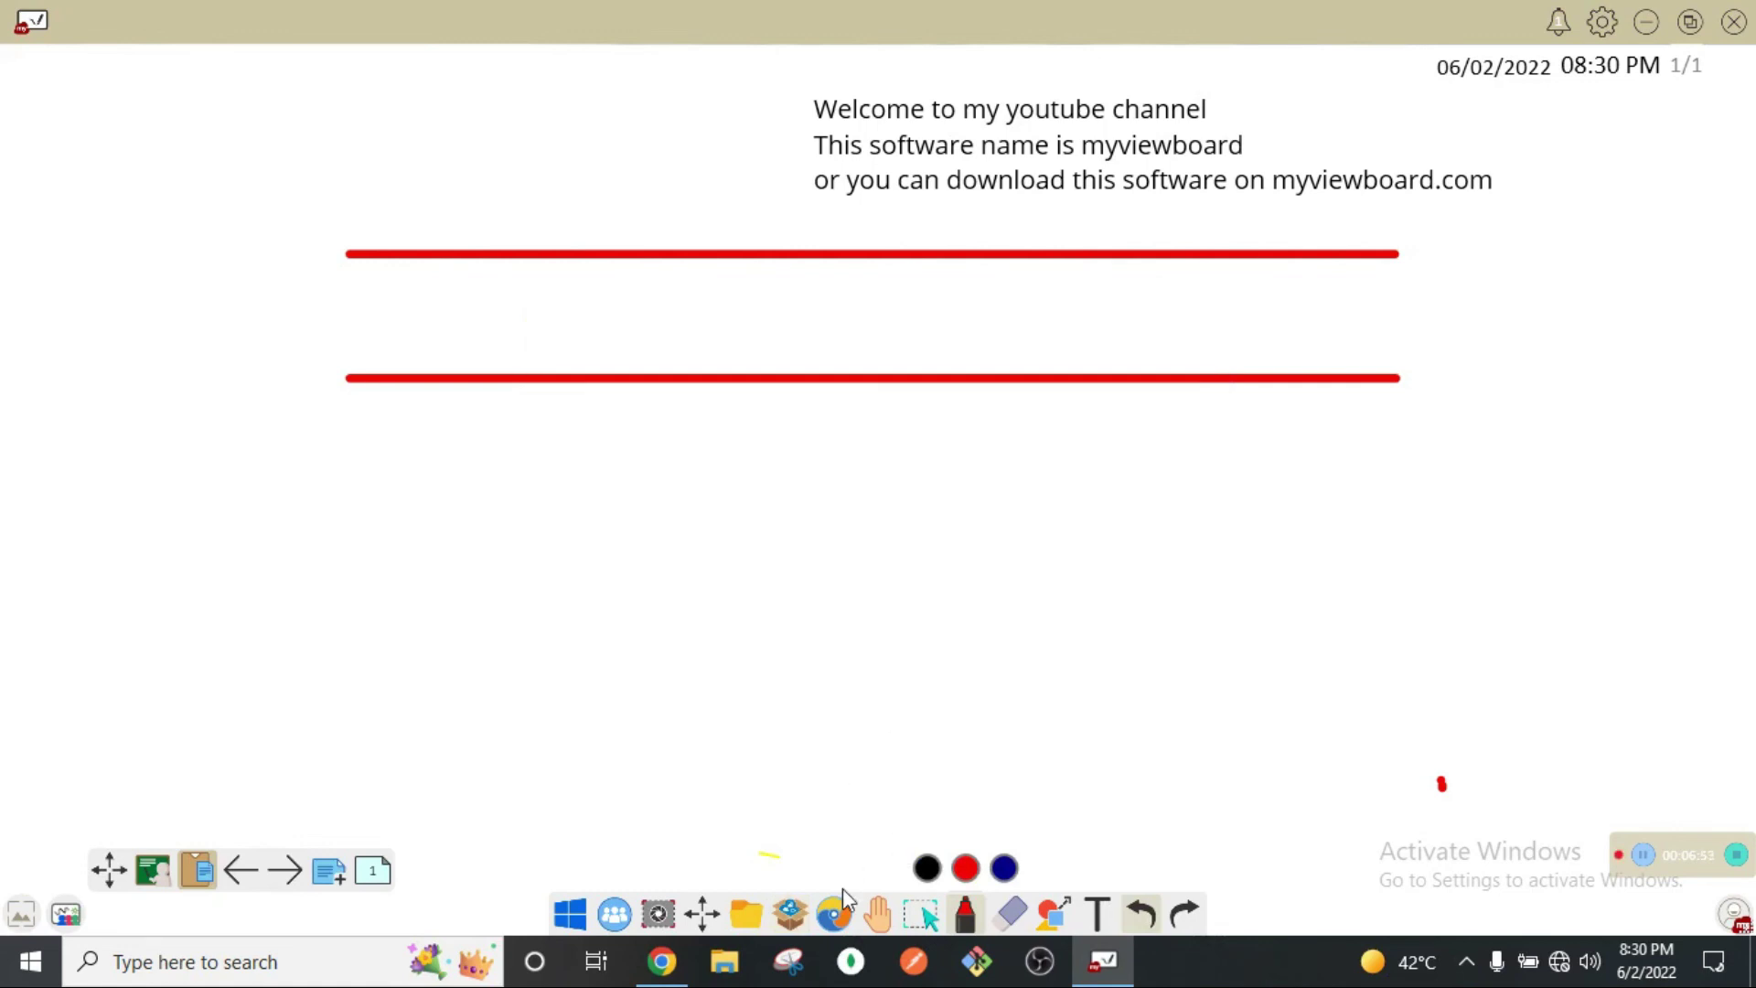
Step: Pan the canvas so the welcome text and the two red lines sit lower on the board
{"action": "left_click", "coordinate": [877, 916]}
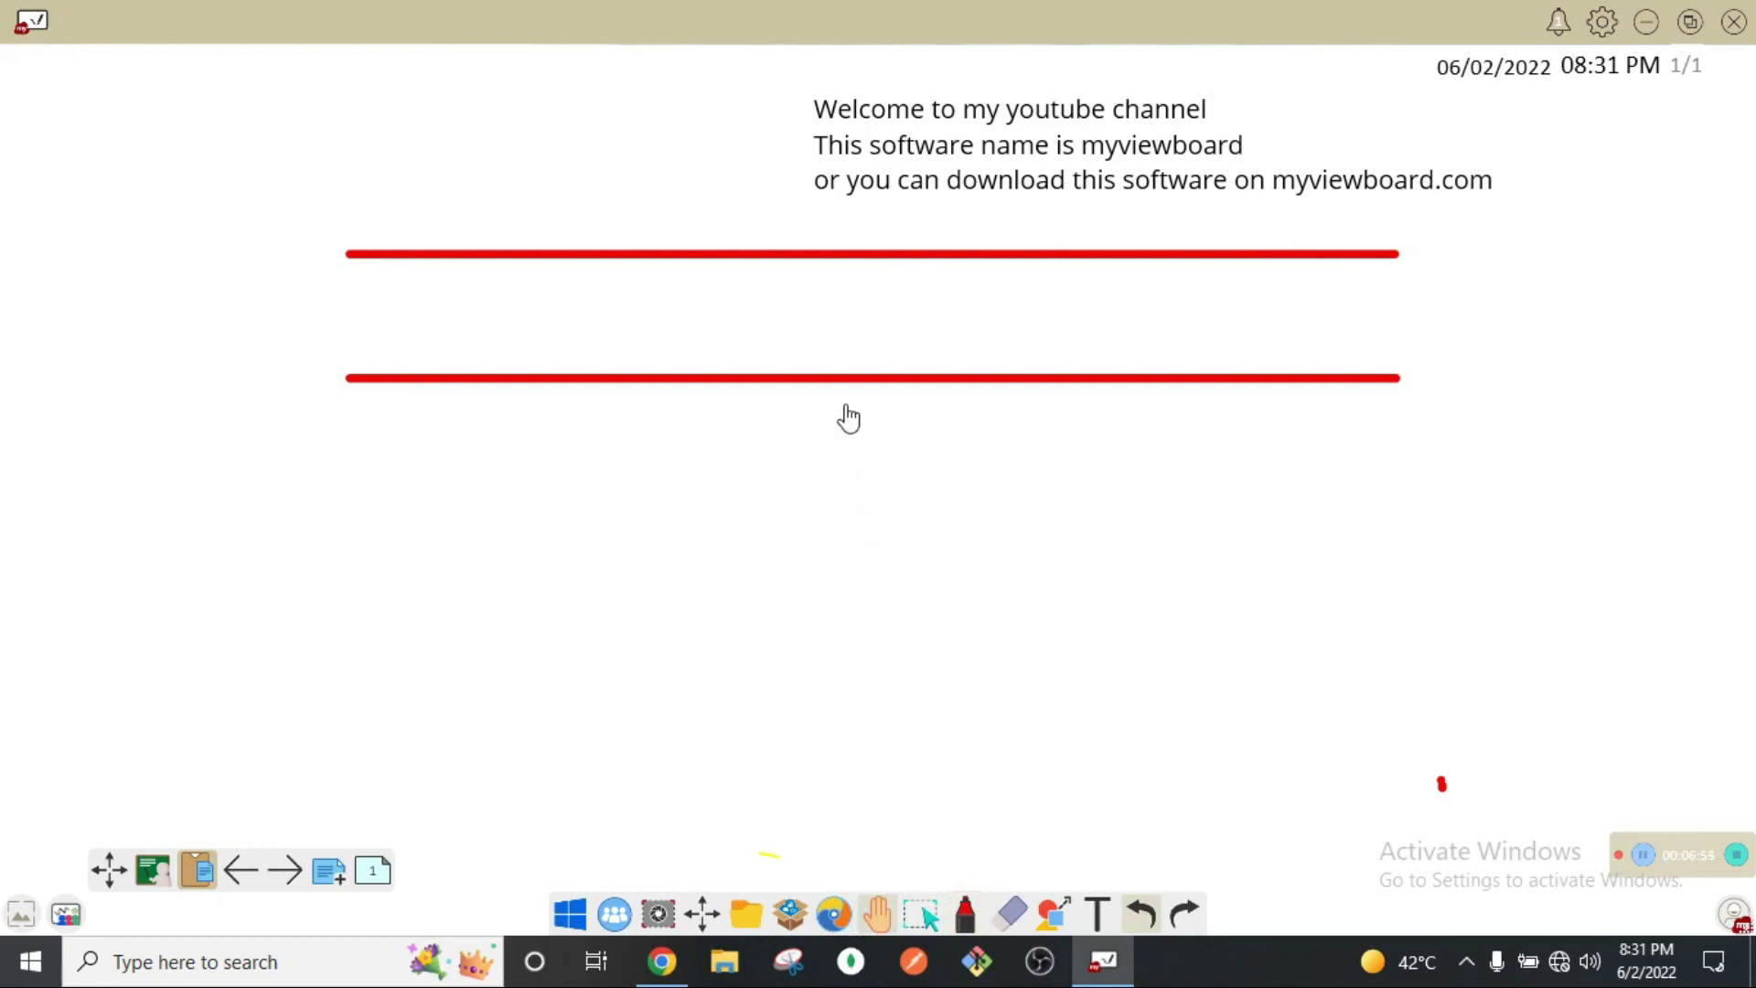
{"action": "left_click_drag", "start_coordinate": [819, 385], "coordinate": [873, 630]}
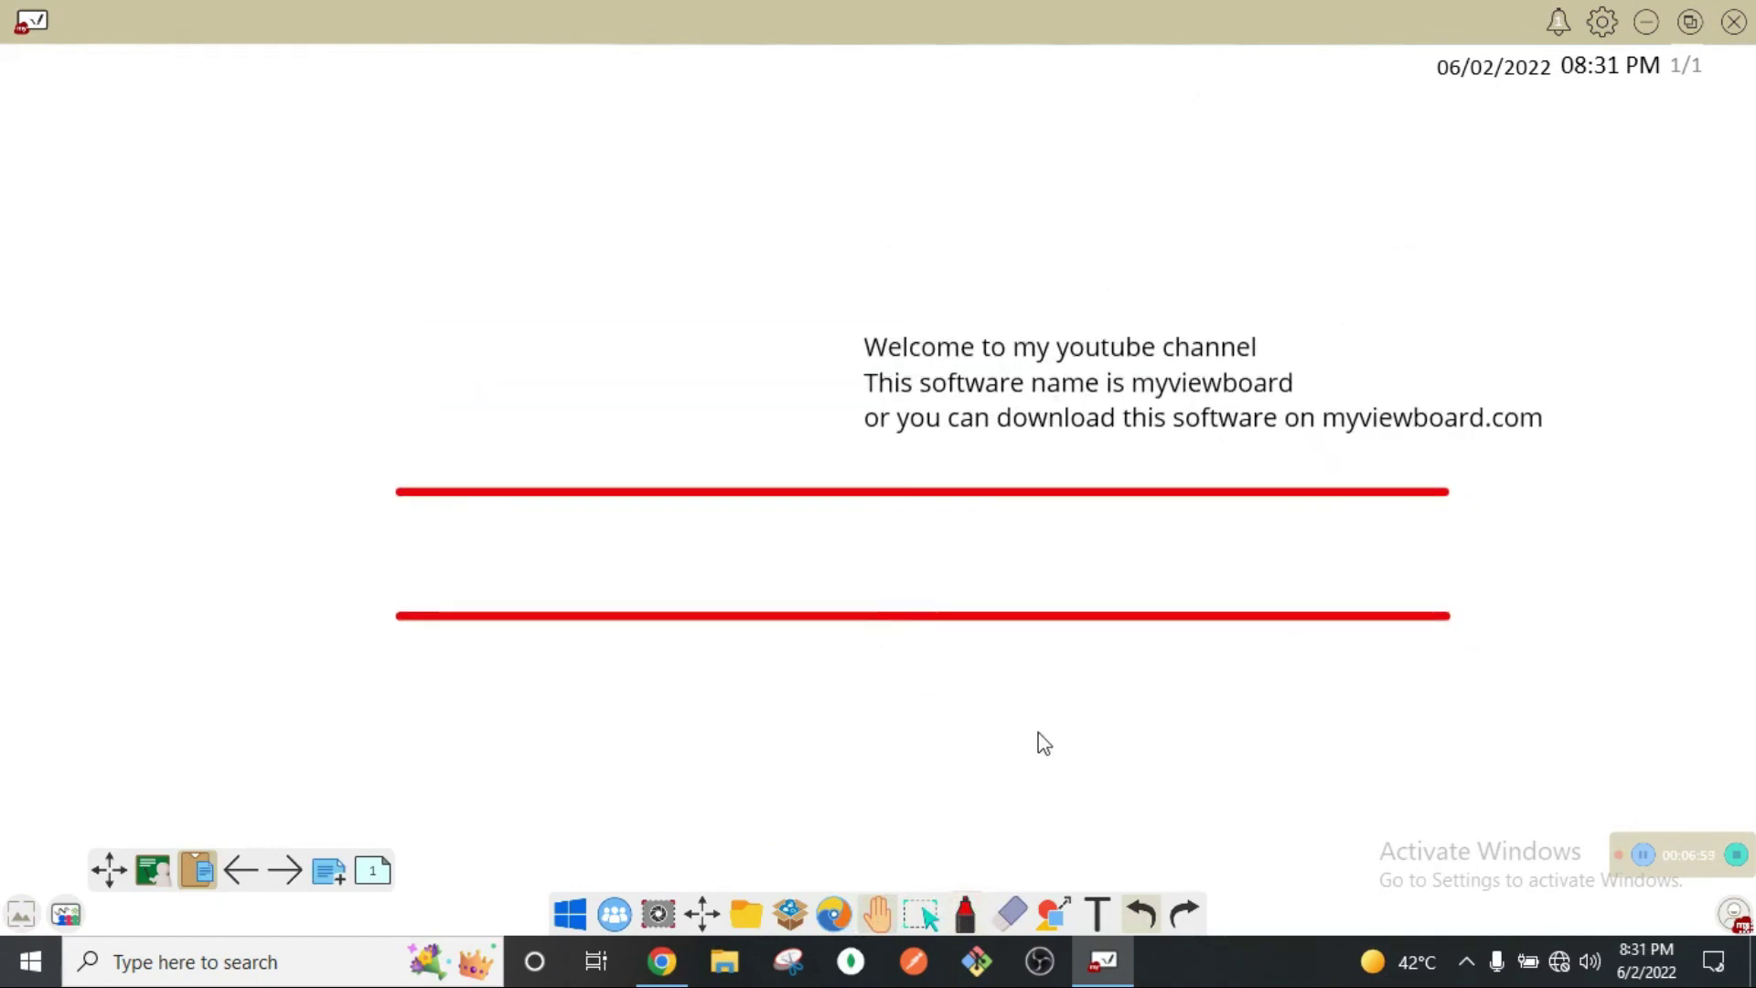